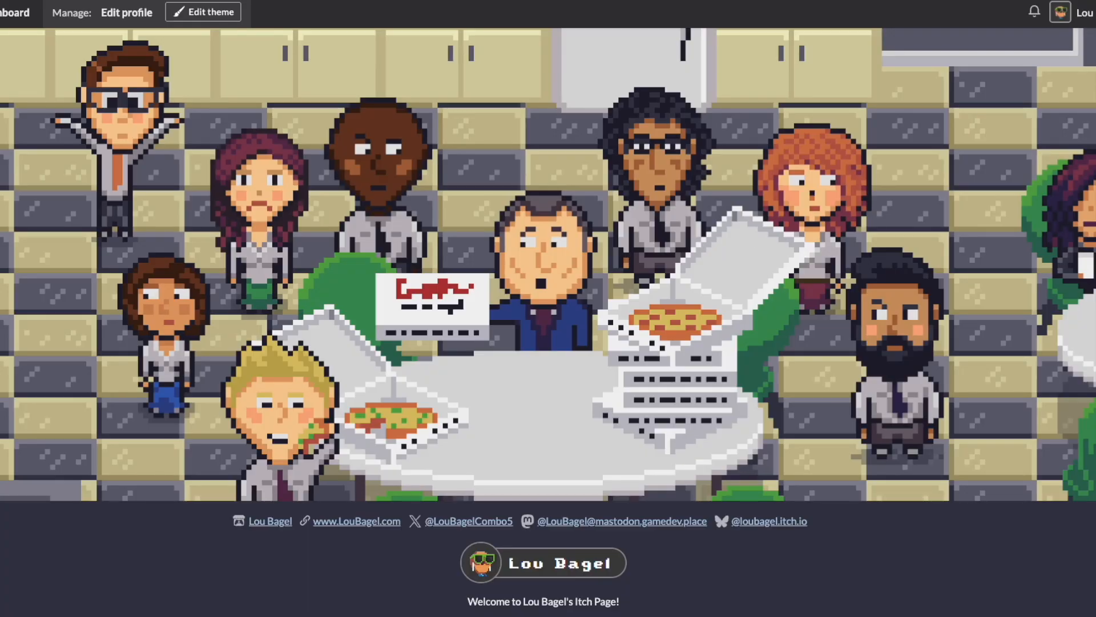
# Open the Pixel Art Cropping Tool page from the creator's itch.io profile and look through its purpose and workflow description
pyautogui.scroll(-13, 965, 149)
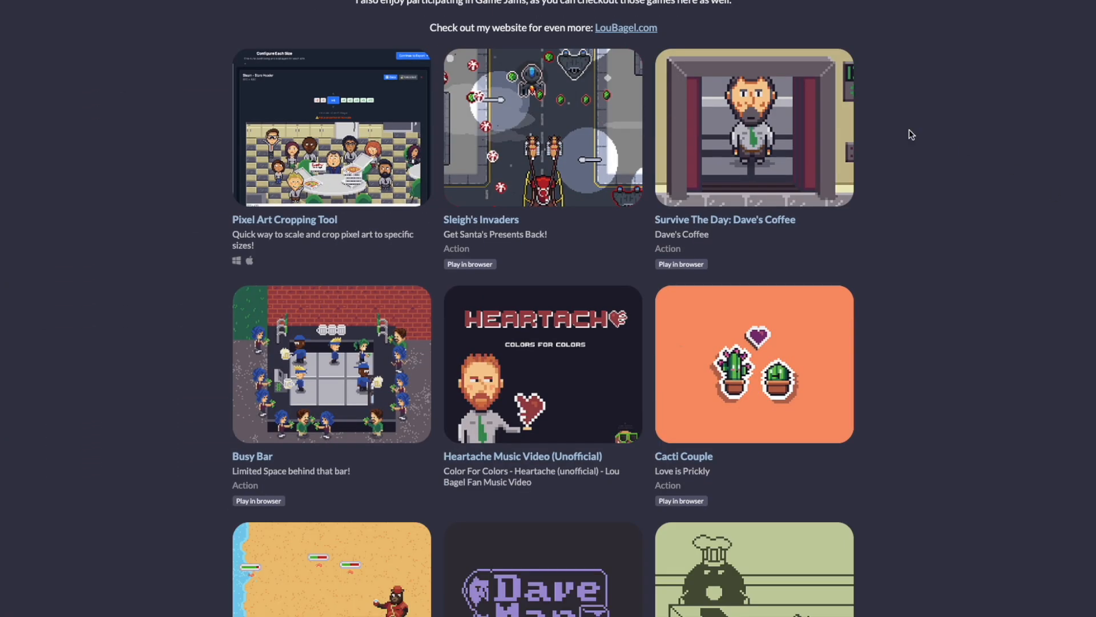
pyautogui.click(290, 219)
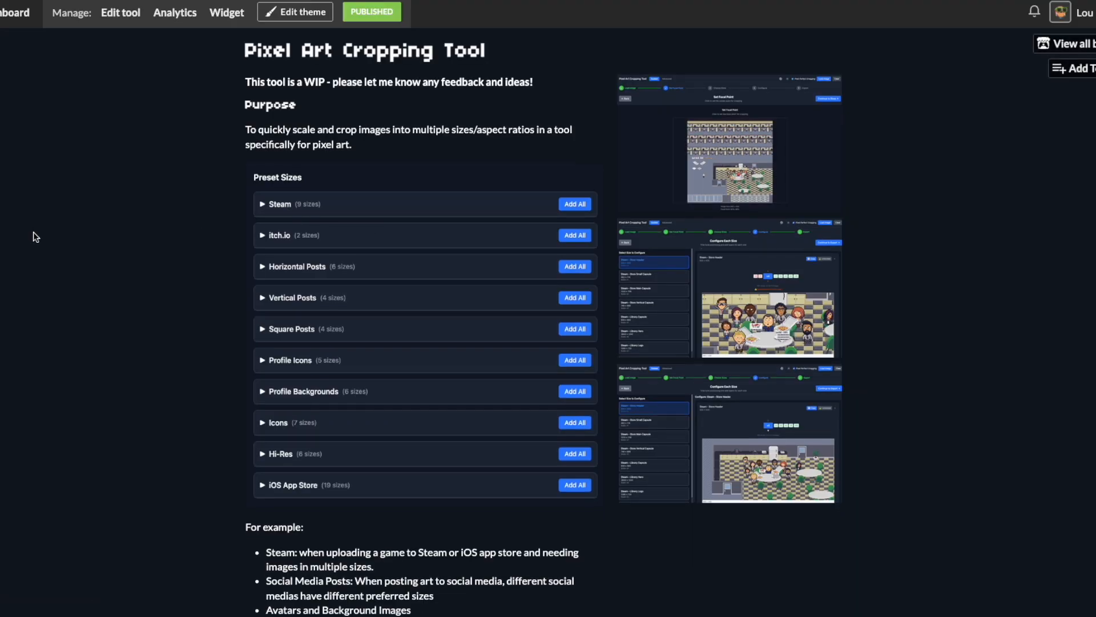
pyautogui.scroll(-5, 33, 231)
pyautogui.scroll(-9, 33, 232)
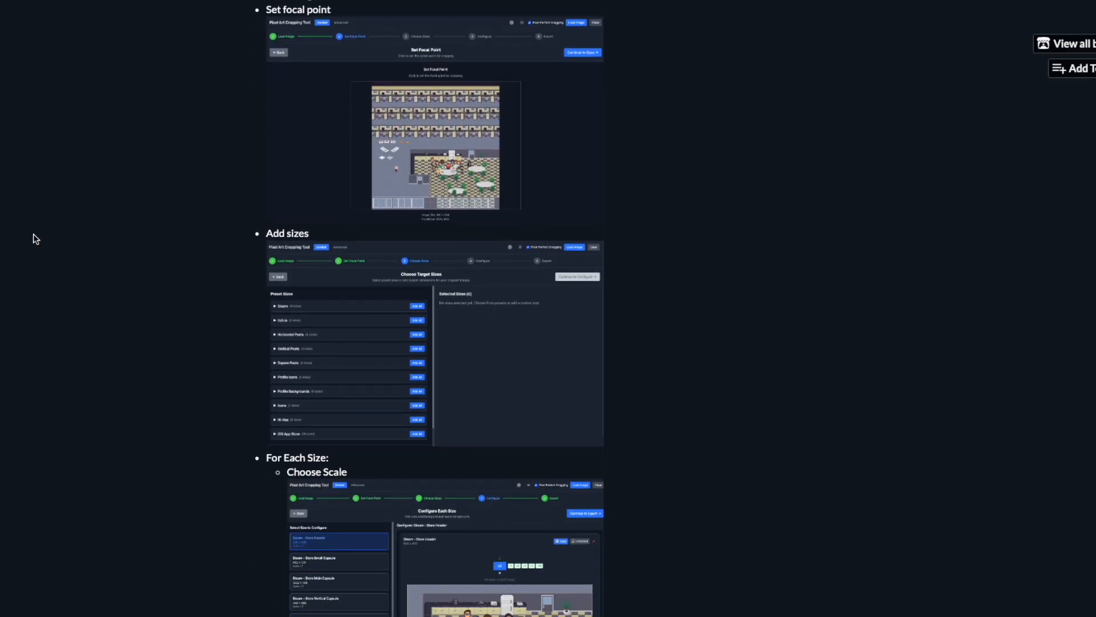
pyautogui.scroll(-8, 33, 234)
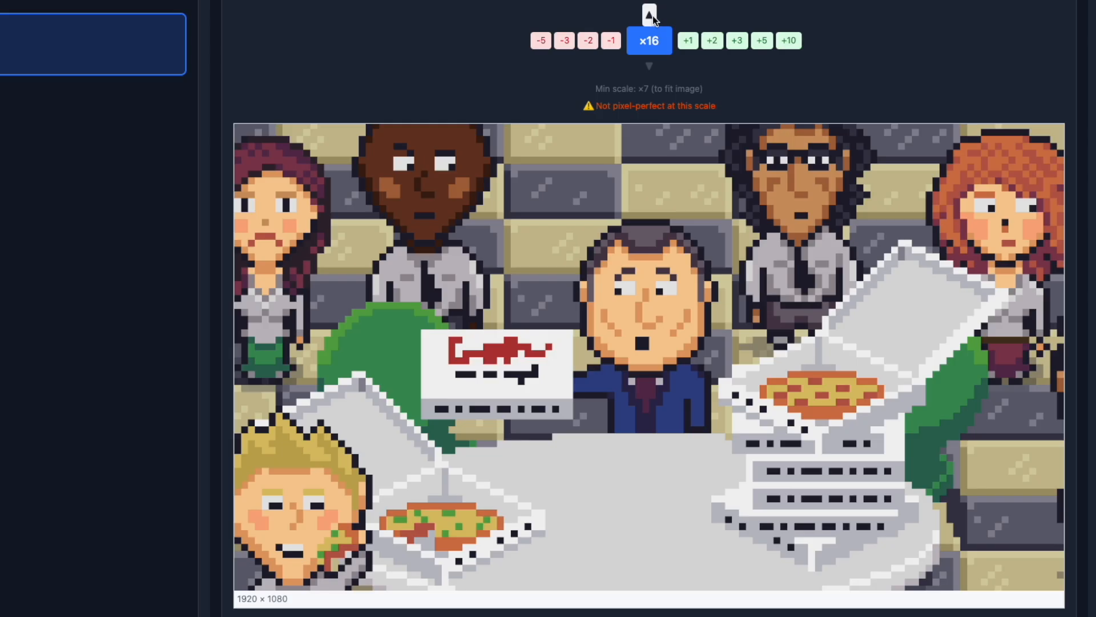
# Raise the 1920 × 1080 crop's scale to ×27
pyautogui.click(653, 16)
pyautogui.click(652, 13)
pyautogui.click(652, 11)
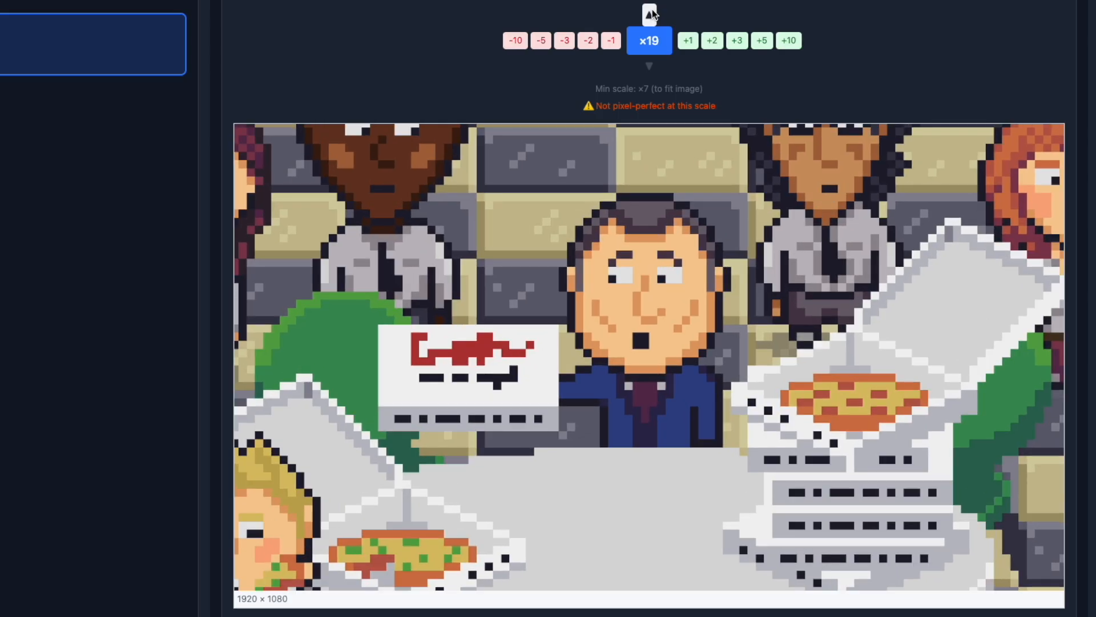
pyautogui.doubleClick(652, 11)
pyautogui.click(652, 10)
pyautogui.click(652, 10)
pyautogui.click(652, 9)
pyautogui.click(652, 10)
pyautogui.doubleClick(652, 10)
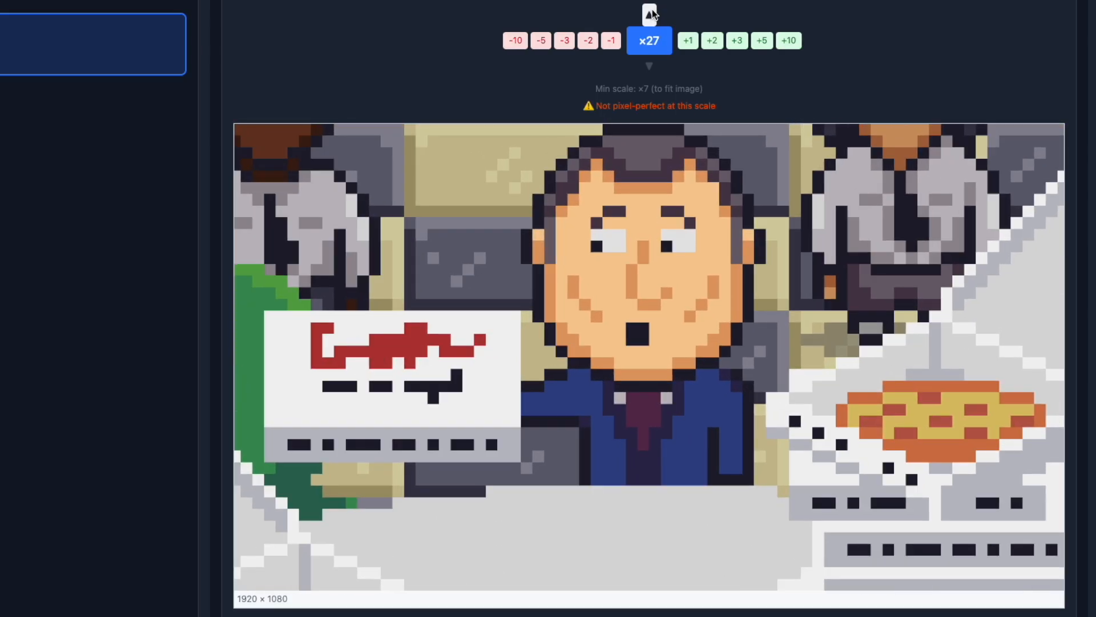
# Reduce the 1920 × 1080 crop's scale to ×7 and reposition the image in its frame
pyautogui.click(508, 40)
pyautogui.click(513, 40)
pyautogui.moveTo(607, 234); pyautogui.dragTo(613, 270)
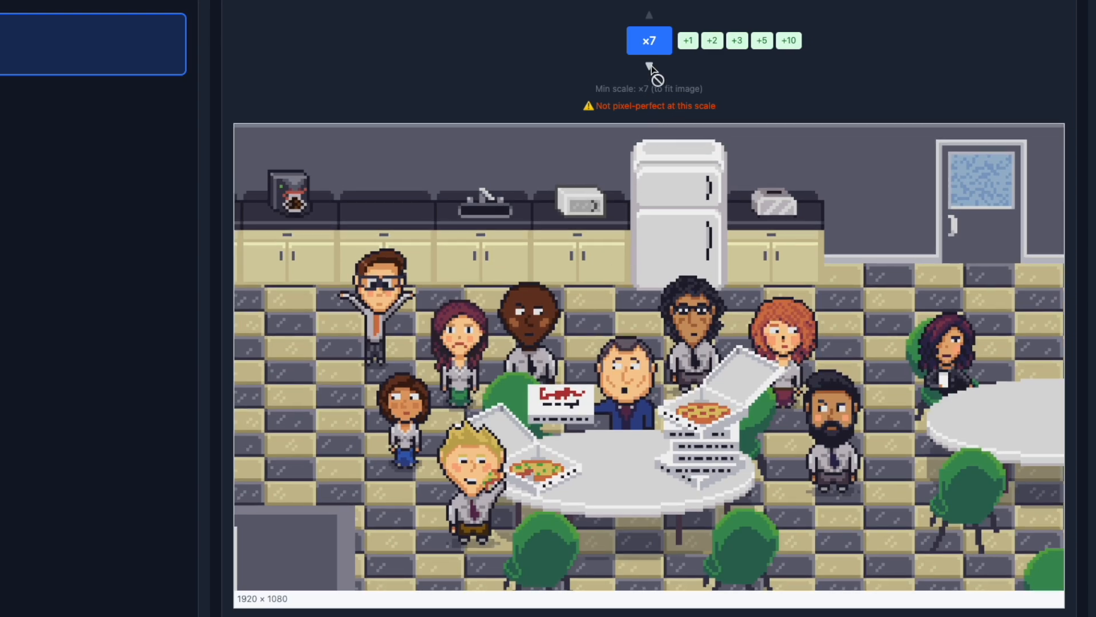
# Raise the crop's scale to ×13 in single increments while repositioning the image around the man in the blue suit
pyautogui.click(649, 15)
pyautogui.doubleClick(649, 15)
pyautogui.moveTo(637, 354); pyautogui.dragTo(662, 324)
pyautogui.click(649, 15)
pyautogui.moveTo(667, 283)
pyautogui.mouseDown()
pyautogui.moveTo(680, 273)
pyautogui.moveTo(678, 301)
pyautogui.mouseUp()
pyautogui.click(649, 15)
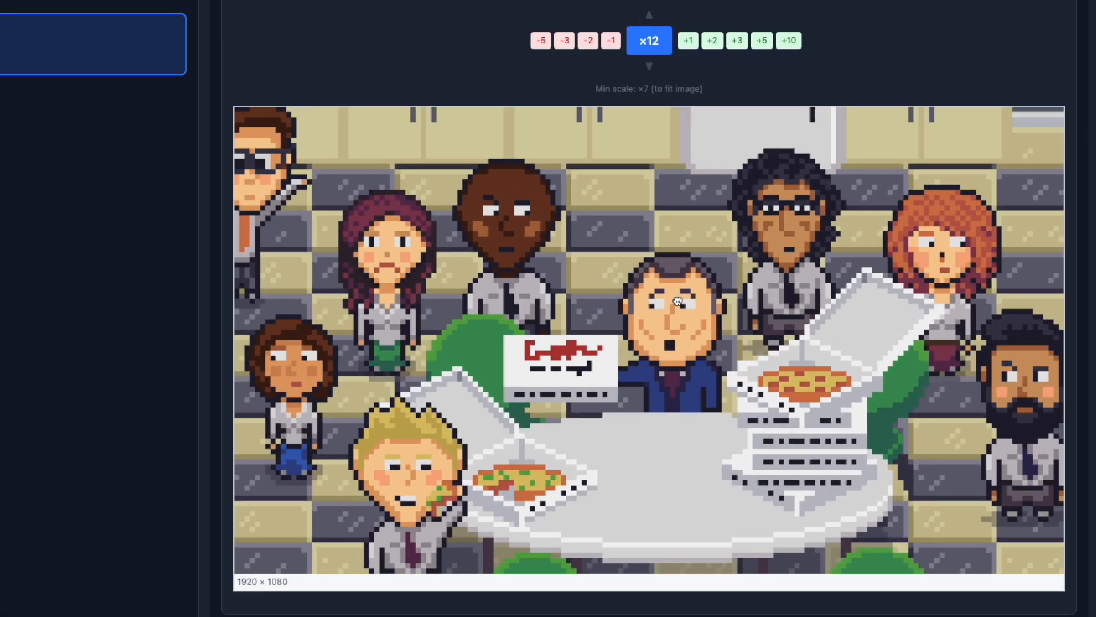
pyautogui.click(649, 15)
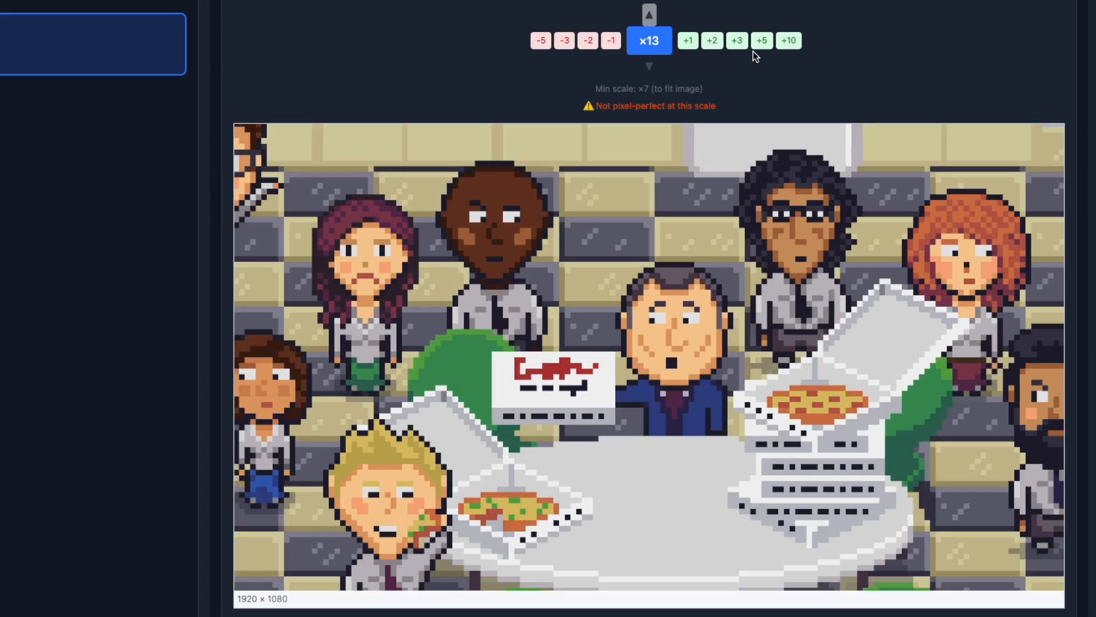
# Raise the crop's scale to ×33 and reposition the image so the suited man's face is centred
pyautogui.click(789, 40)
pyautogui.click(795, 44)
pyautogui.moveTo(737, 276); pyautogui.dragTo(678, 317)
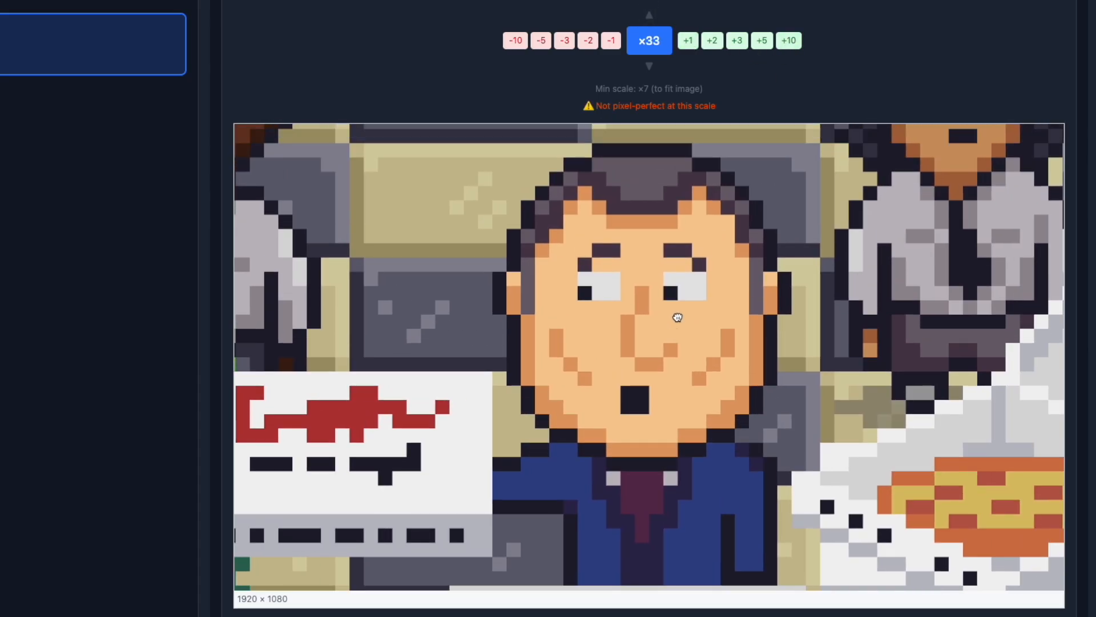
# Lower the crop's scale to ×25 in single steps
pyautogui.click(650, 63)
pyautogui.click(651, 64)
pyautogui.click(651, 63)
pyautogui.click(651, 63)
pyautogui.click(651, 63)
pyautogui.click(651, 64)
pyautogui.click(651, 64)
pyautogui.click(652, 64)
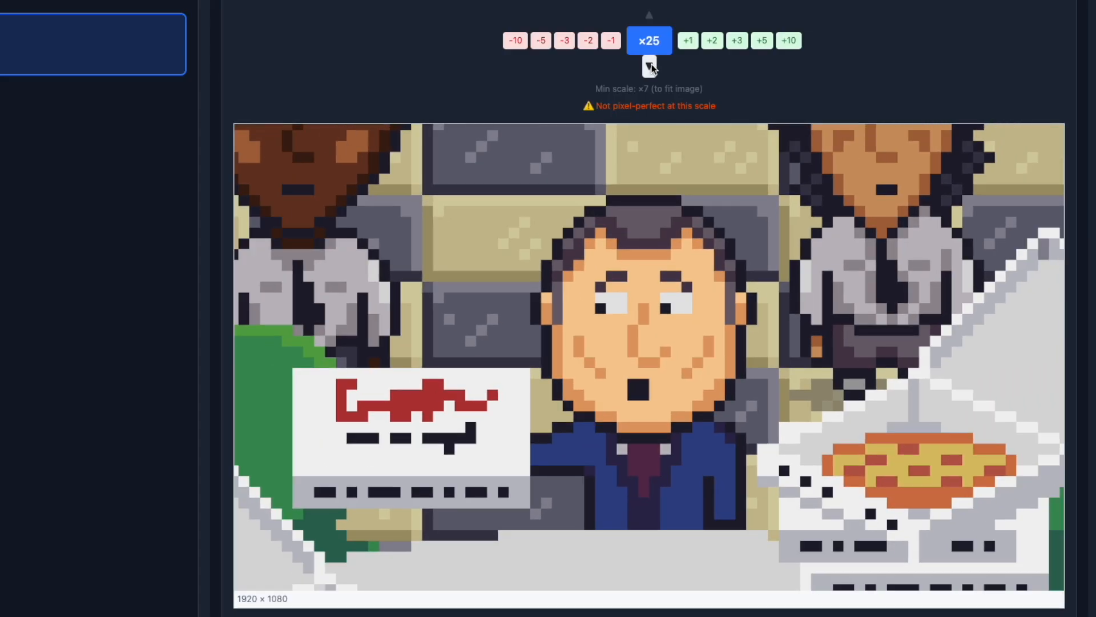
# Reduce the crop's scale by 10, reposition the image in its frame and fine-tune the scale by single steps
pyautogui.click(515, 39)
pyautogui.moveTo(552, 321); pyautogui.dragTo(570, 322)
pyautogui.click(650, 67)
pyautogui.click(650, 16)
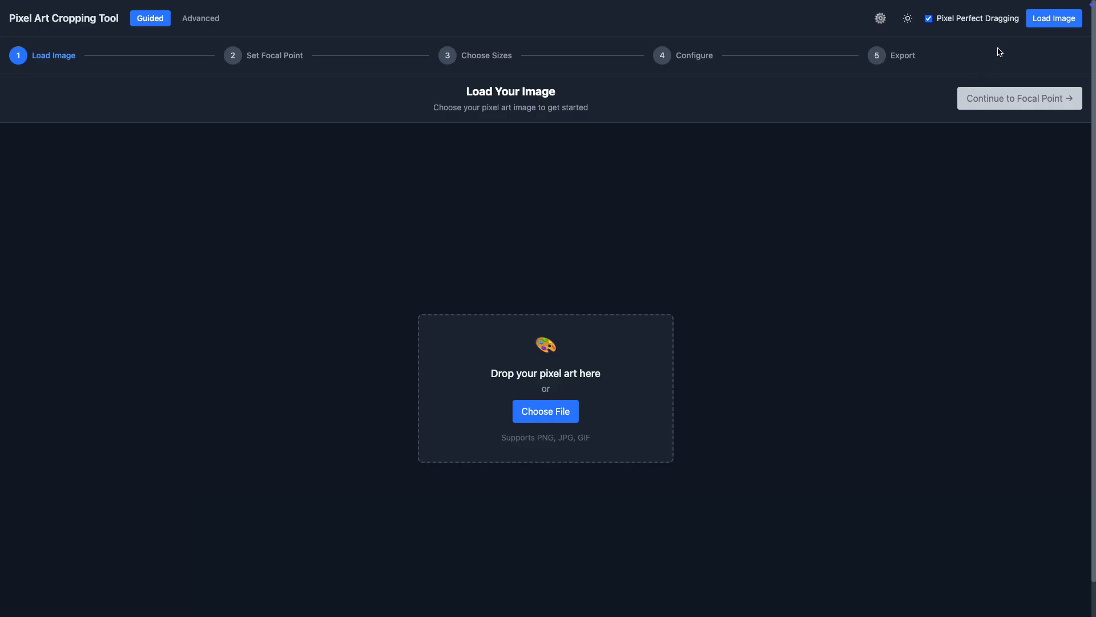
# Load the office pixel art image, set its focal point on the man behind the pizza table, and continue to size selection
pyautogui.click(1034, 25)
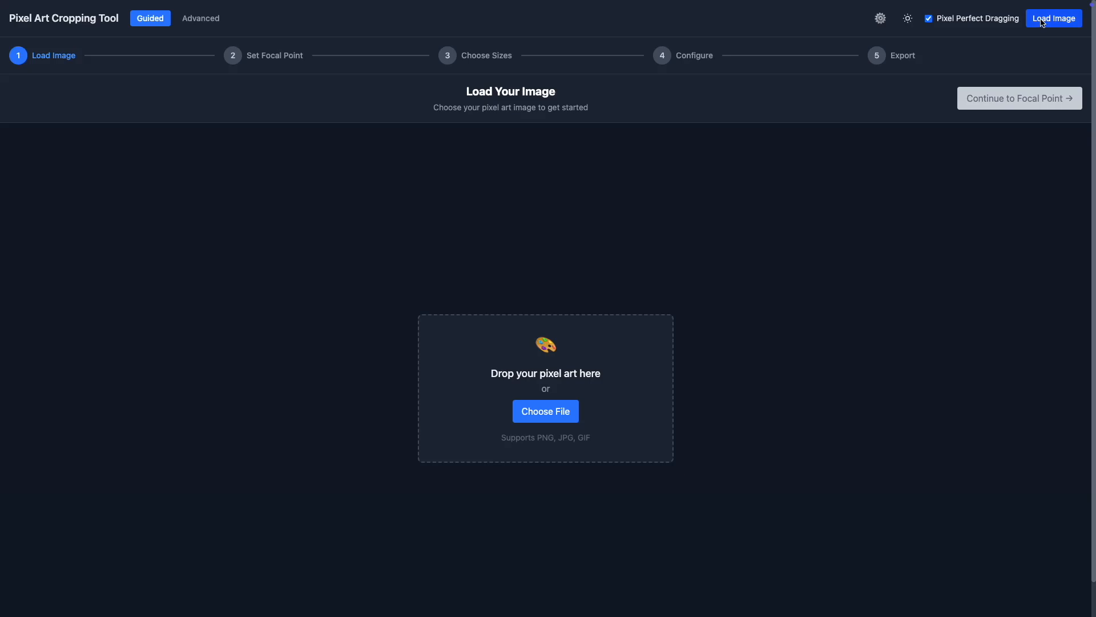
pyautogui.doubleClick(438, 241)
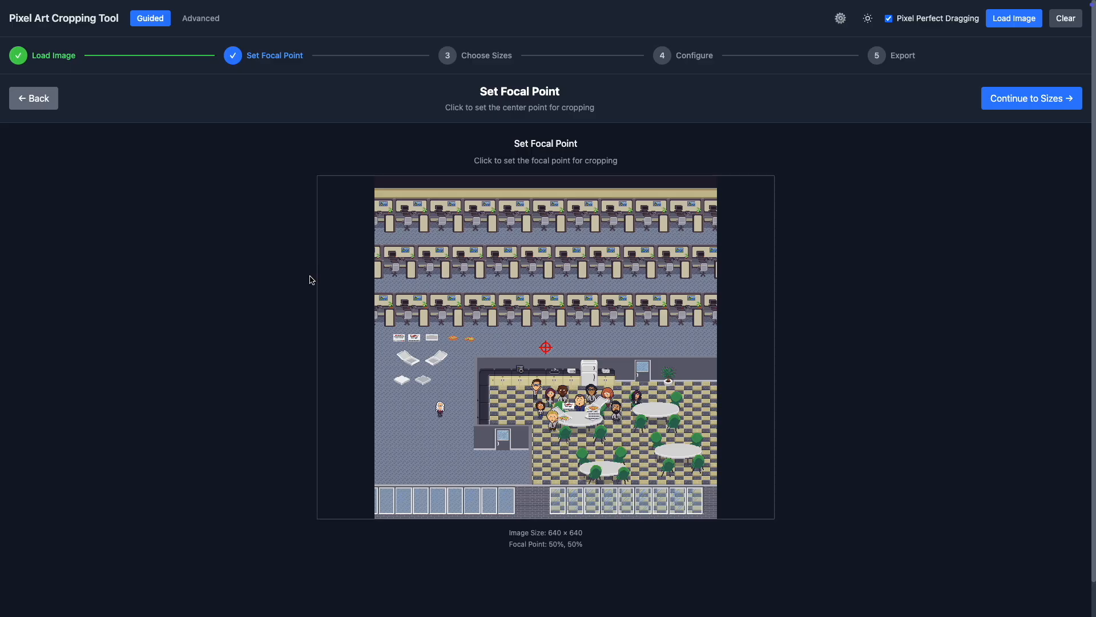
pyautogui.click(580, 402)
pyautogui.click(1035, 104)
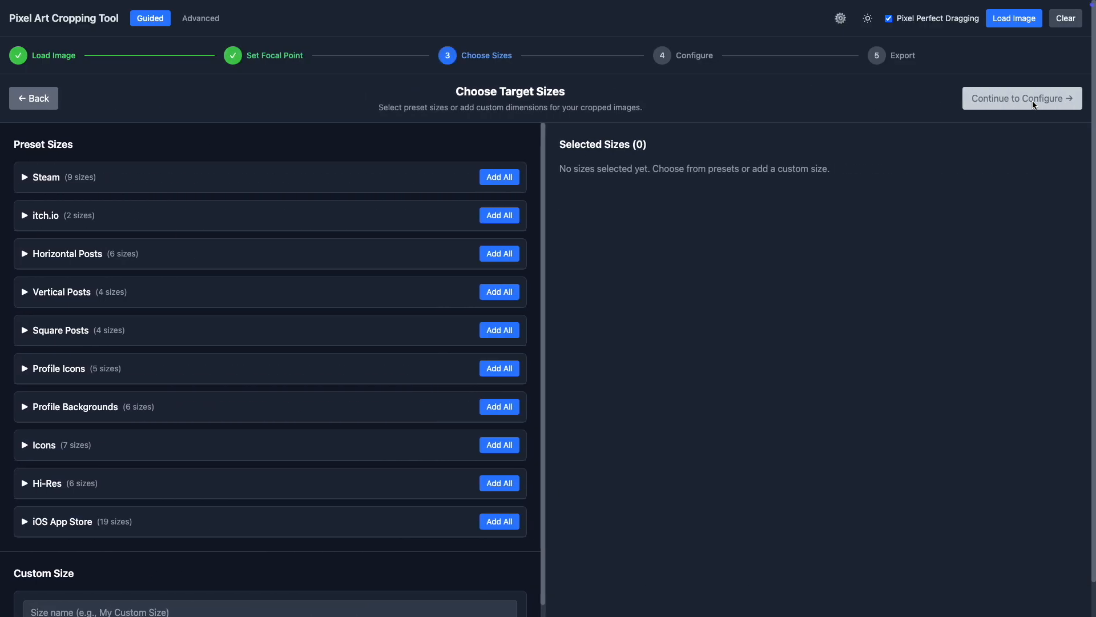
# Add all Profile Backgrounds preset sizes and continue to configuring them
pyautogui.scroll(-1, 329, 221)
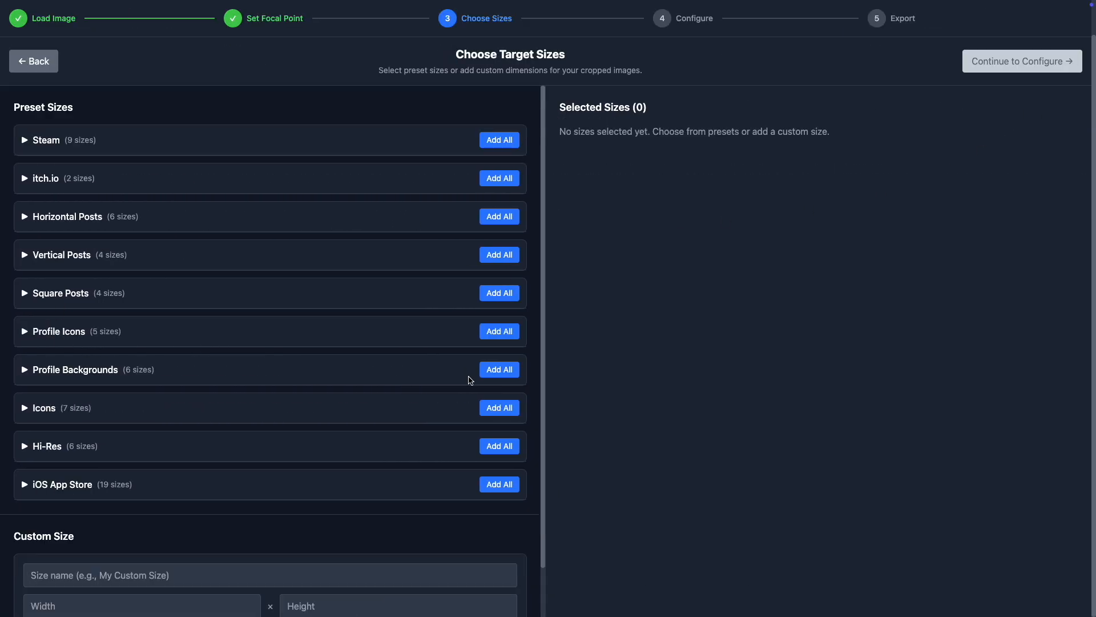
pyautogui.click(499, 369)
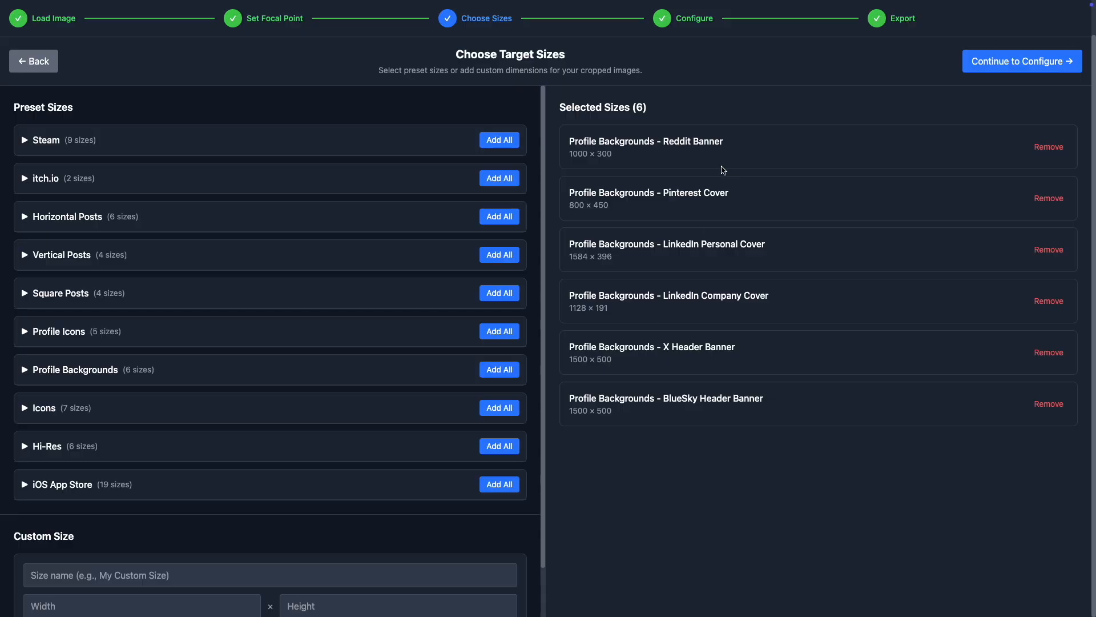
pyautogui.click(1031, 62)
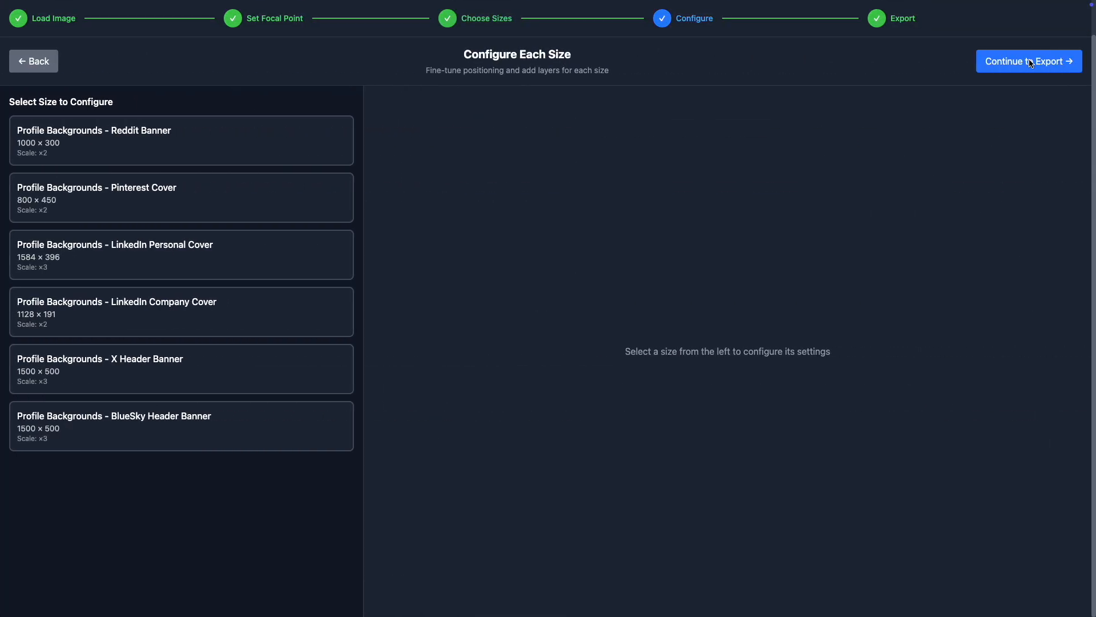
# Set the Reddit Banner size to scale ×4 and shift the image slightly within its frame
pyautogui.click(292, 156)
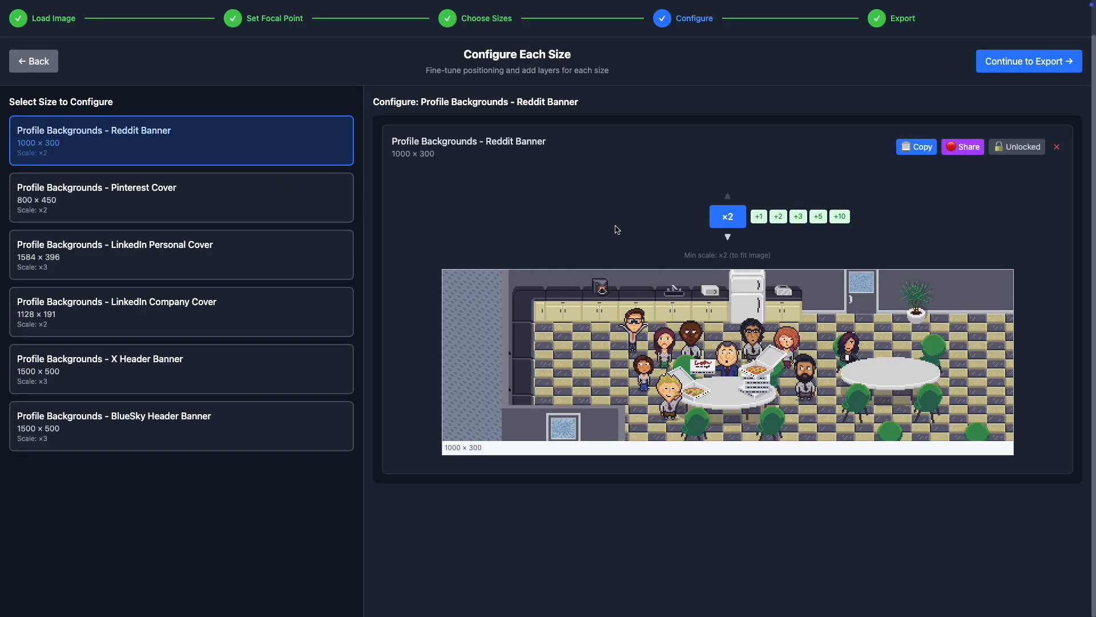
pyautogui.click(728, 196)
pyautogui.click(728, 196)
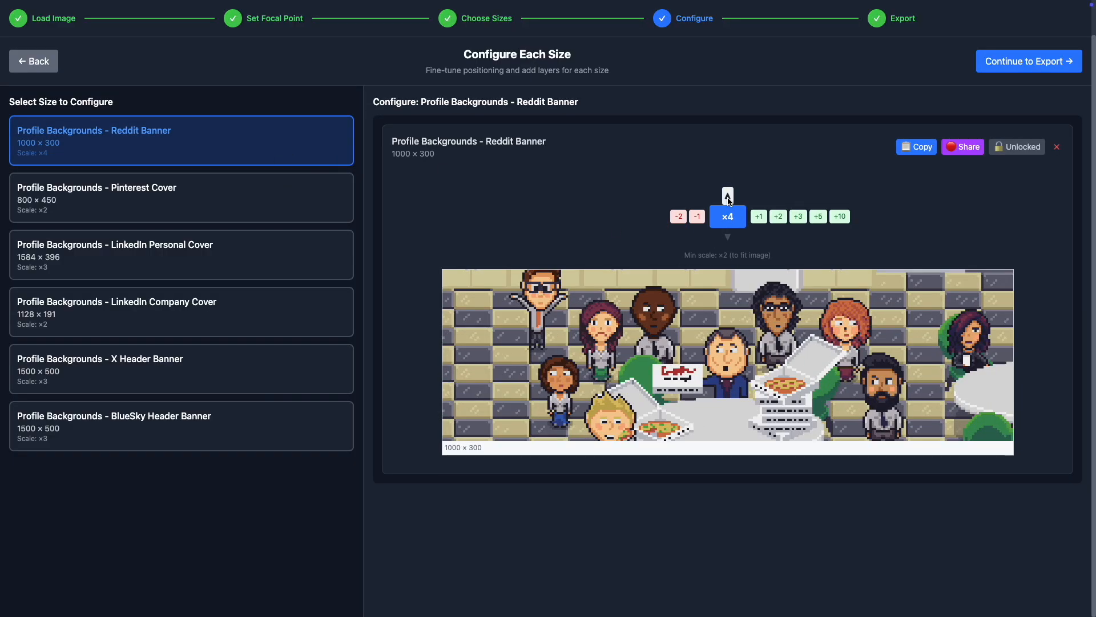
pyautogui.moveTo(777, 353); pyautogui.dragTo(768, 351)
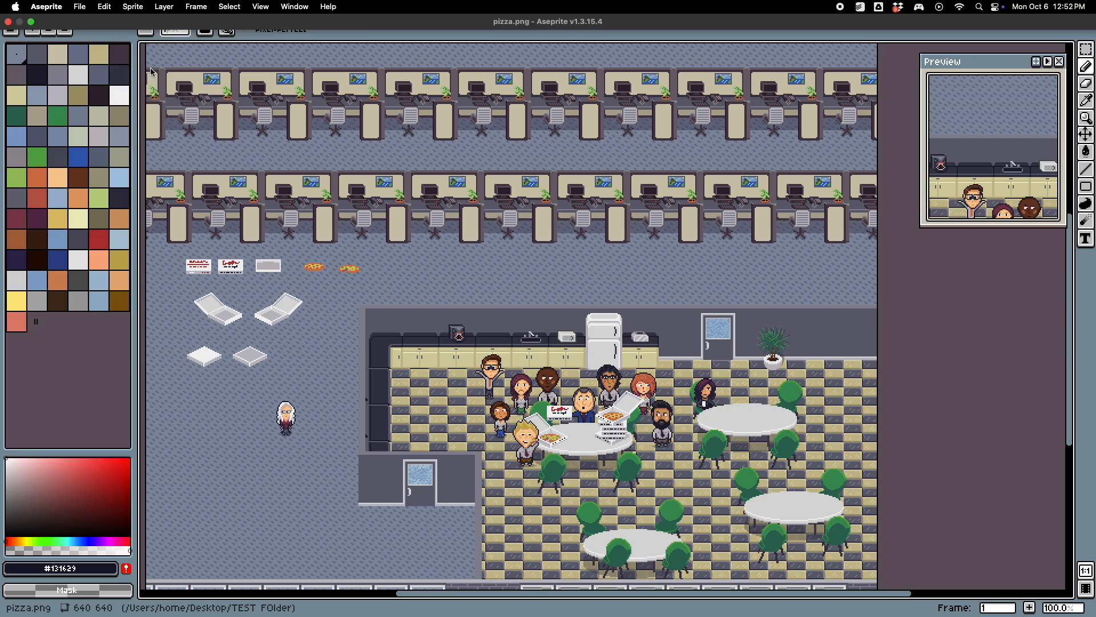
# Switch to Aseprite and resize the pizza.png sprite to 400%
pyautogui.press('super+alt+i')
pyautogui.press('Tab')
pyautogui.press('Tab')
pyautogui.write('400')
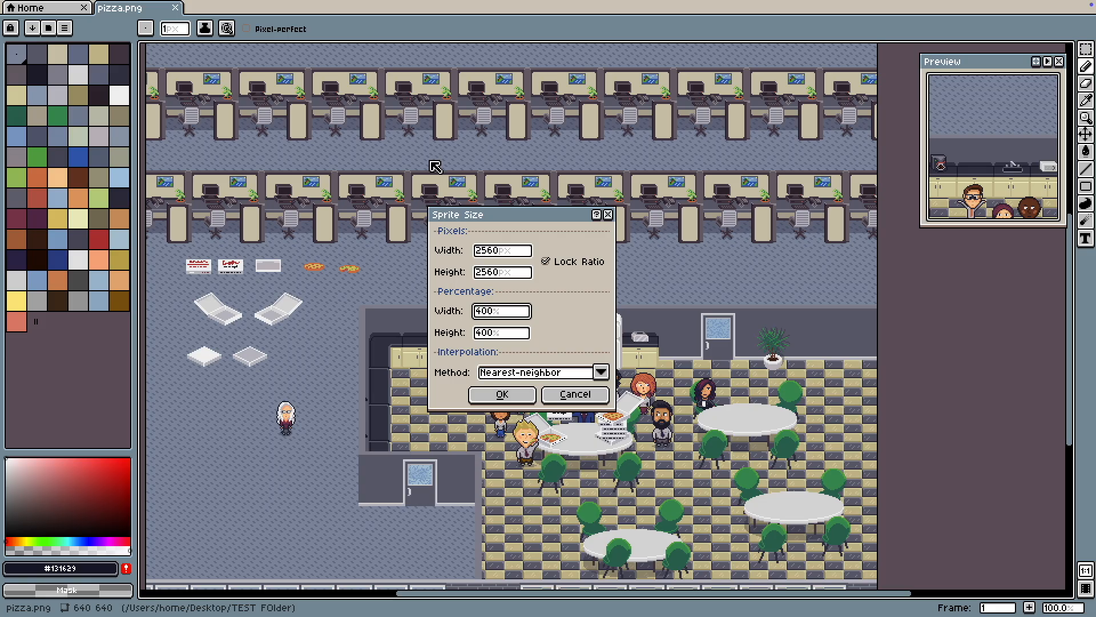
pyautogui.press('Return')
# Crop the canvas to 1000 × 300 px around the group at the pizza table
pyautogui.press('super+alt+c')
pyautogui.write('1000')
pyautogui.press('Tab')
pyautogui.write('300')
pyautogui.scroll(-7, 462, 220)
pyautogui.moveTo(467, 276); pyautogui.dragTo(482, 286)
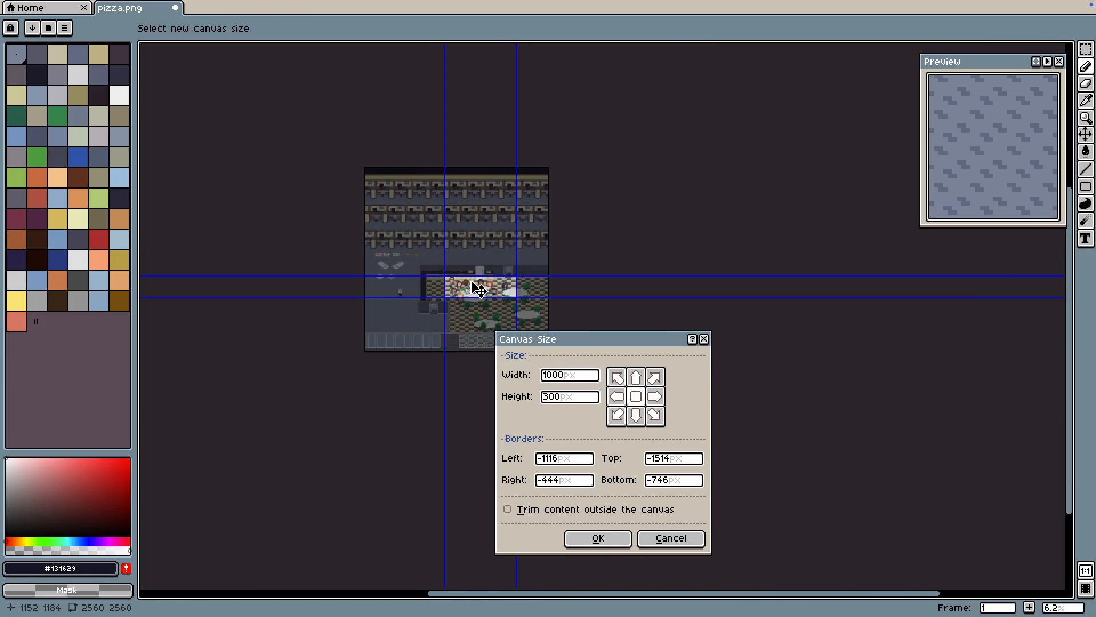
pyautogui.click(594, 537)
# Try moving the artwork within the cropped canvas and undo the edits back to the original sprite
pyautogui.scroll(4, 439, 304)
pyautogui.press('v')
pyautogui.moveTo(444, 311); pyautogui.dragTo(503, 313)
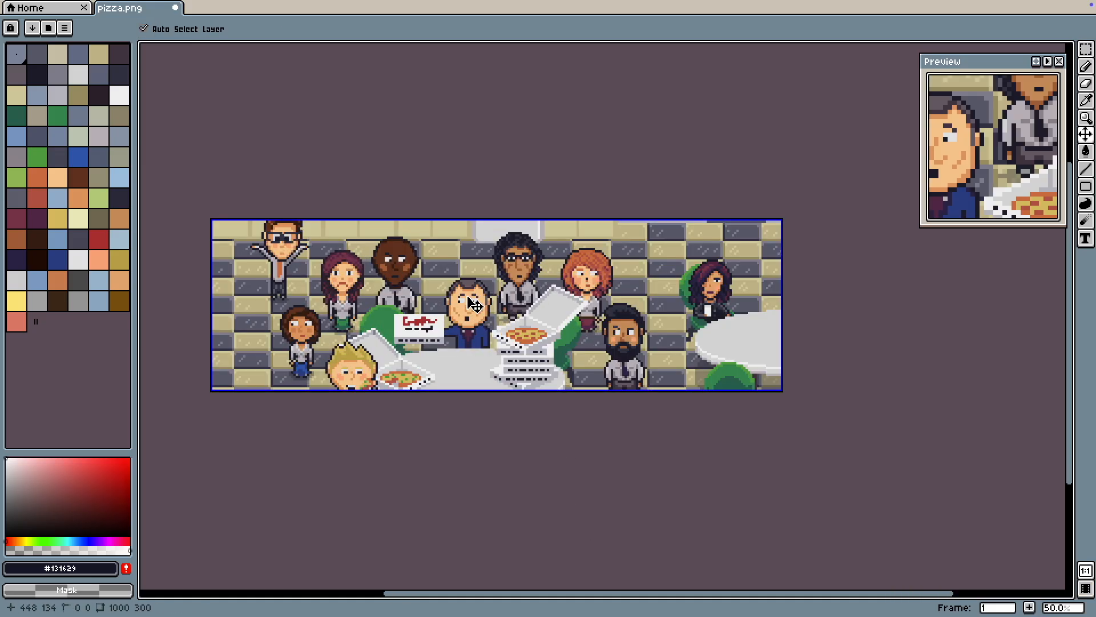
pyautogui.hotkey('ctrl', 'z')
# Resize the pizza.png sprite to 500%
pyautogui.hotkey('ctrl', 'alt', 'i')
pyautogui.press('Tab')
pyautogui.press('Tab')
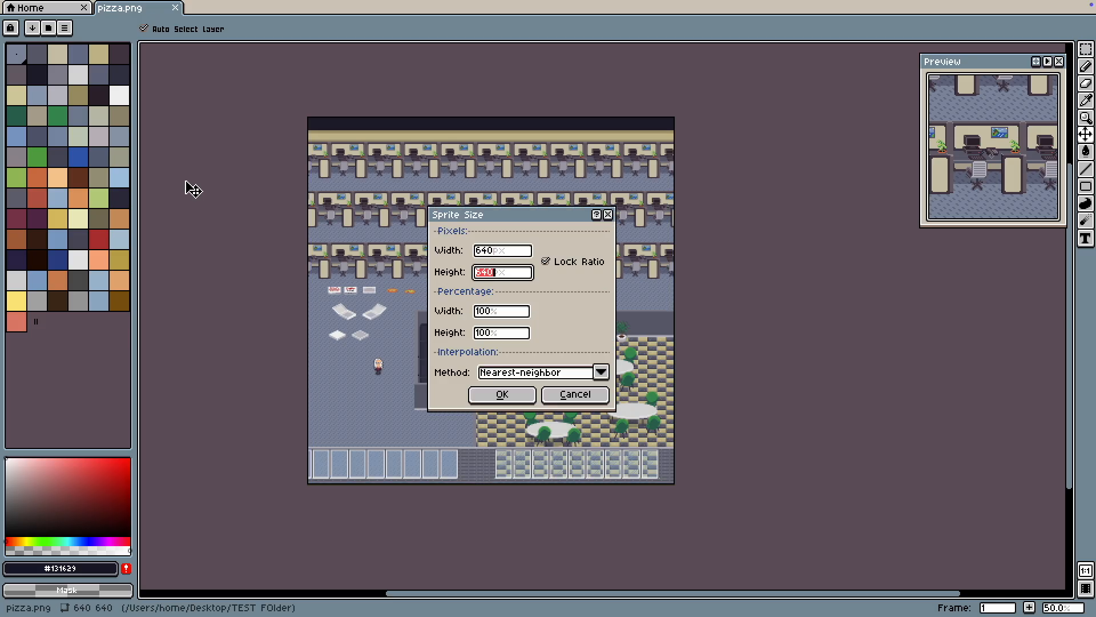
pyautogui.write('500')
pyautogui.press('Return')
# Crop the enlarged sprite's canvas to 1000 × 300 px around the group at the pizza table and inspect the crop
pyautogui.hotkey('ctrl', 'alt', 'c')
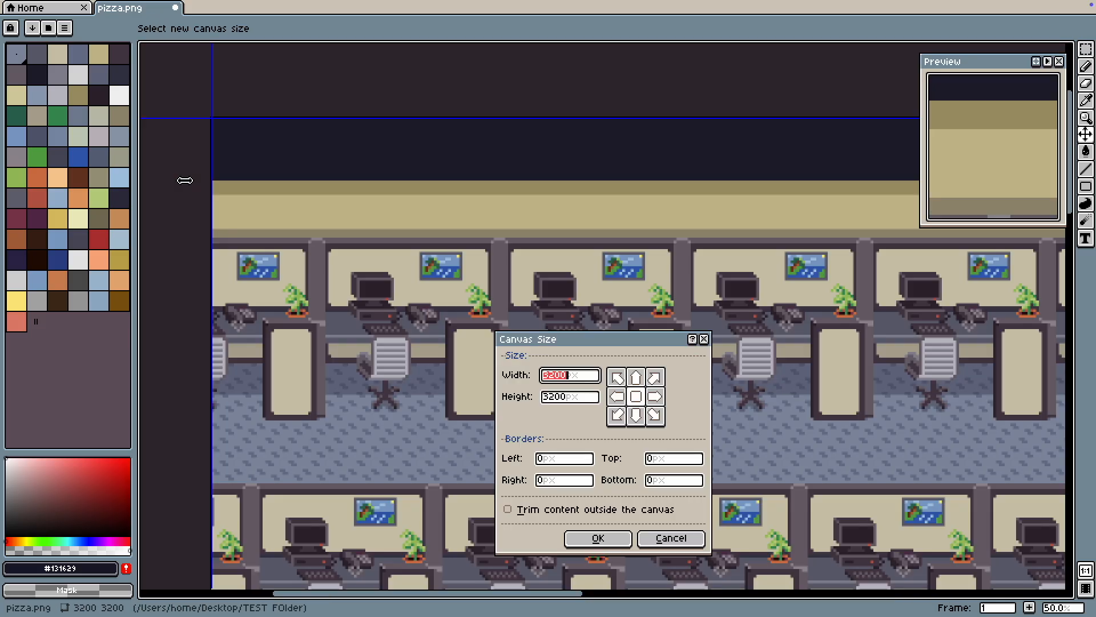
pyautogui.write('1000')
pyautogui.press('Tab')
pyautogui.write('300')
pyautogui.scroll(-7, 331, 220)
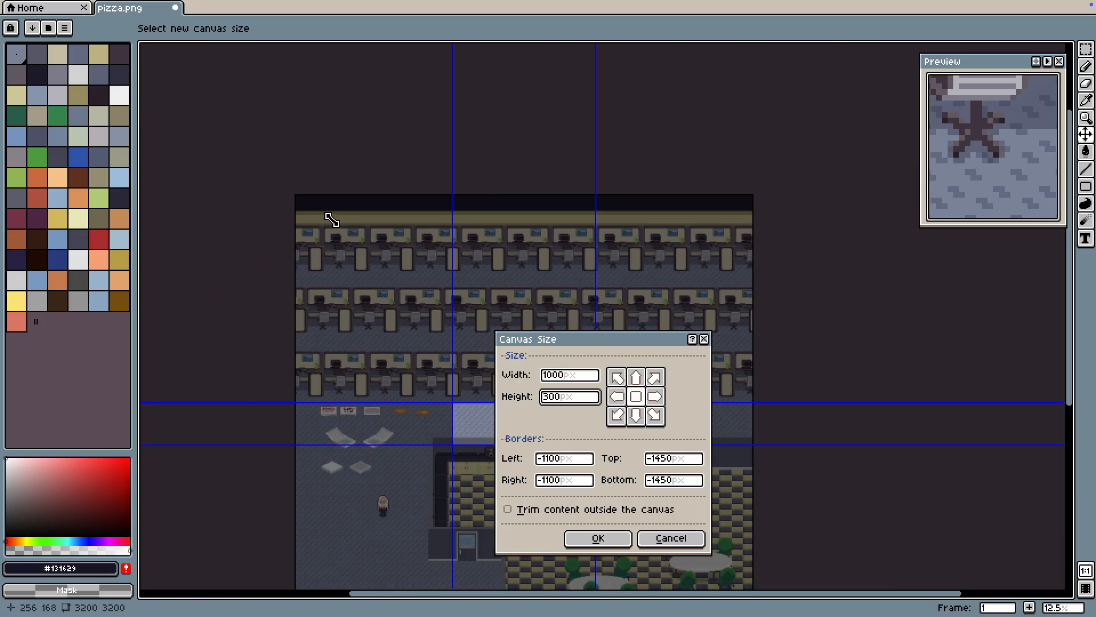
pyautogui.moveTo(428, 321); pyautogui.dragTo(454, 358)
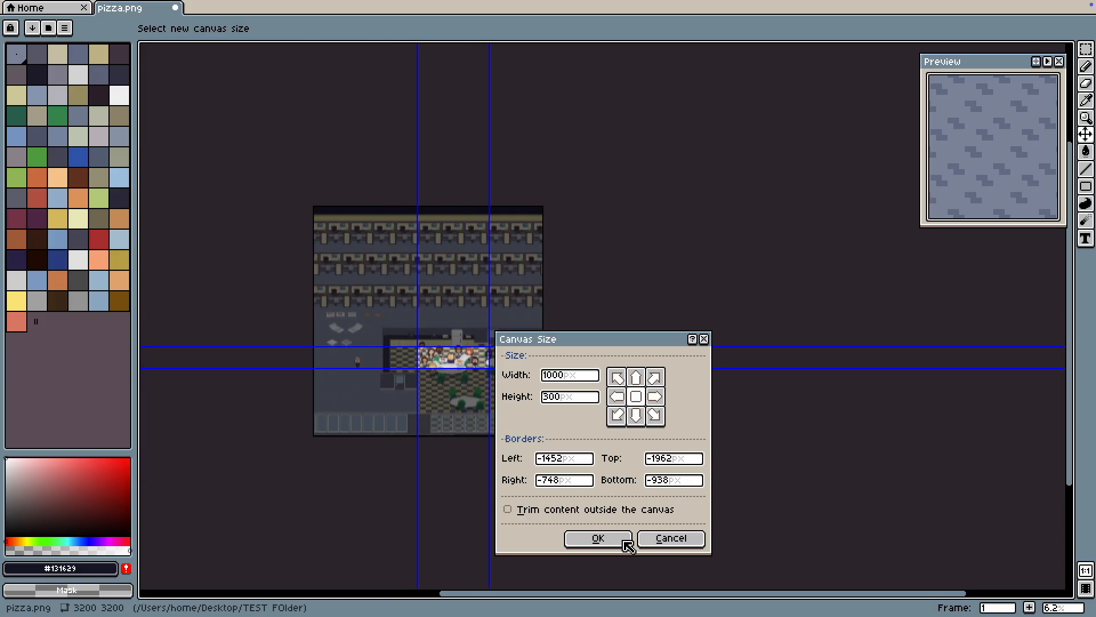
pyautogui.click(598, 537)
pyautogui.scroll(6, 551, 439)
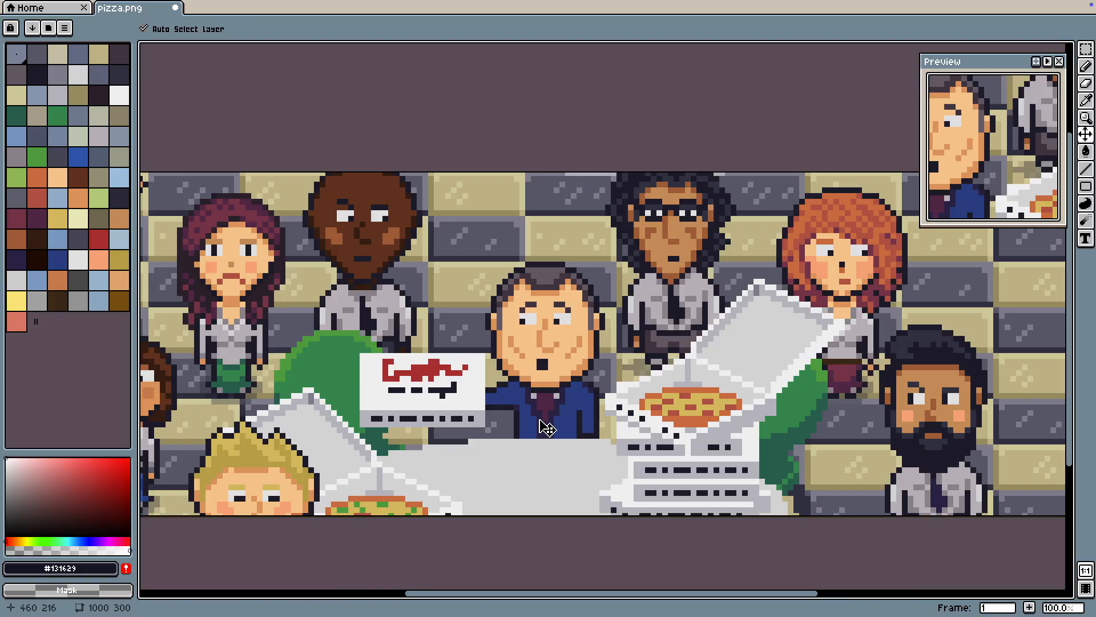
pyautogui.scroll(-3, 546, 427)
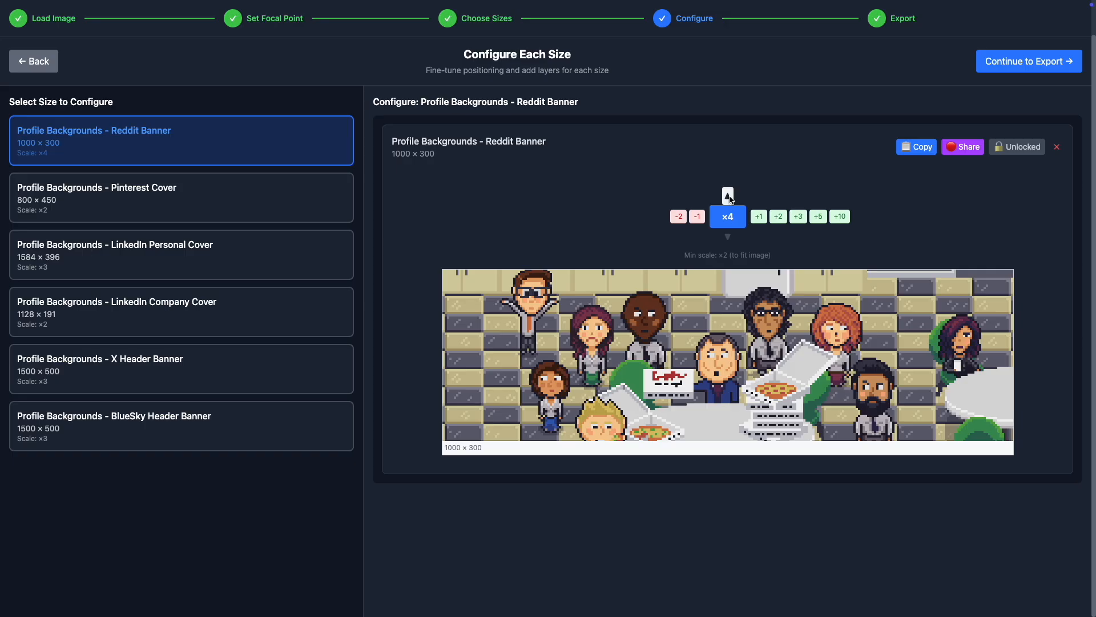
# Switch back to the Pixel Art Cropping Tool, raise the Reddit Banner's scale to ×7 and nudge its image
pyautogui.click(727, 195)
pyautogui.click(728, 195)
pyautogui.moveTo(735, 344)
pyautogui.mouseDown()
pyautogui.moveTo(746, 342)
pyautogui.moveTo(735, 345)
pyautogui.mouseUp()
pyautogui.click(727, 195)
# Set the Pinterest Cover's scale to ×6
pyautogui.click(320, 200)
pyautogui.click(728, 196)
pyautogui.click(728, 196)
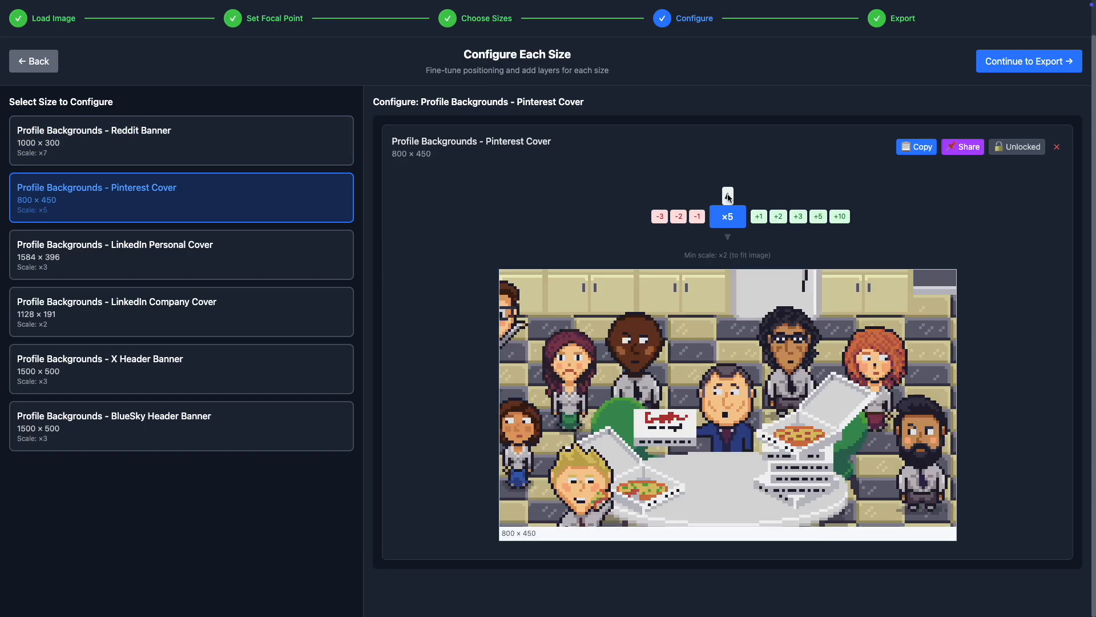
pyautogui.click(727, 196)
pyautogui.click(727, 196)
# Set the LinkedIn Personal Cover's scale to ×8
pyautogui.click(276, 252)
pyautogui.click(728, 195)
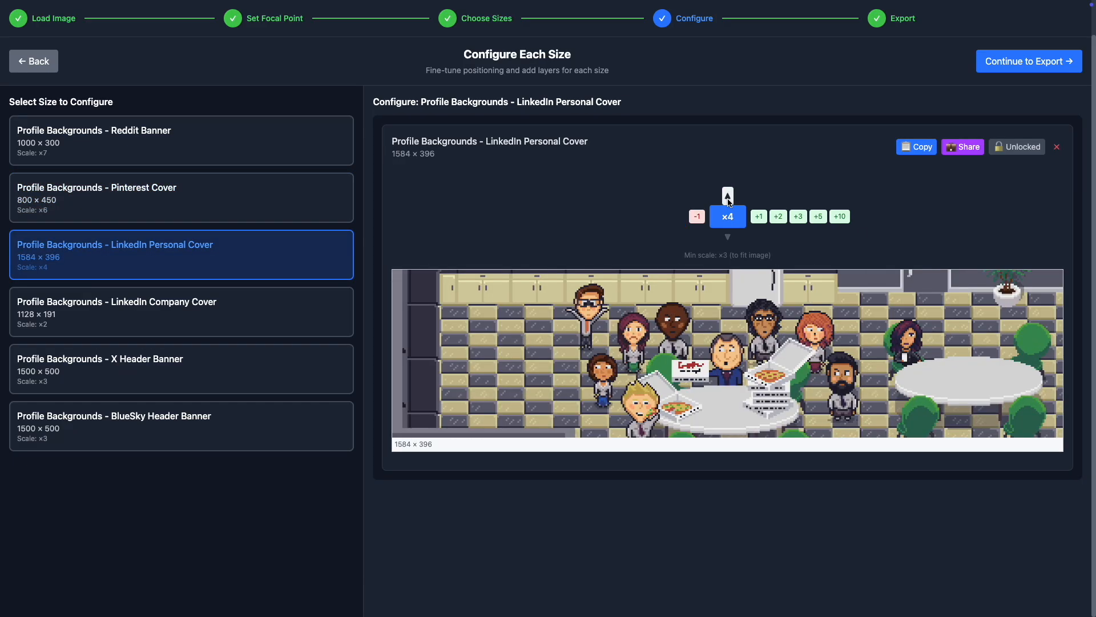
pyautogui.click(727, 196)
pyautogui.click(727, 195)
pyautogui.click(727, 196)
pyautogui.click(727, 195)
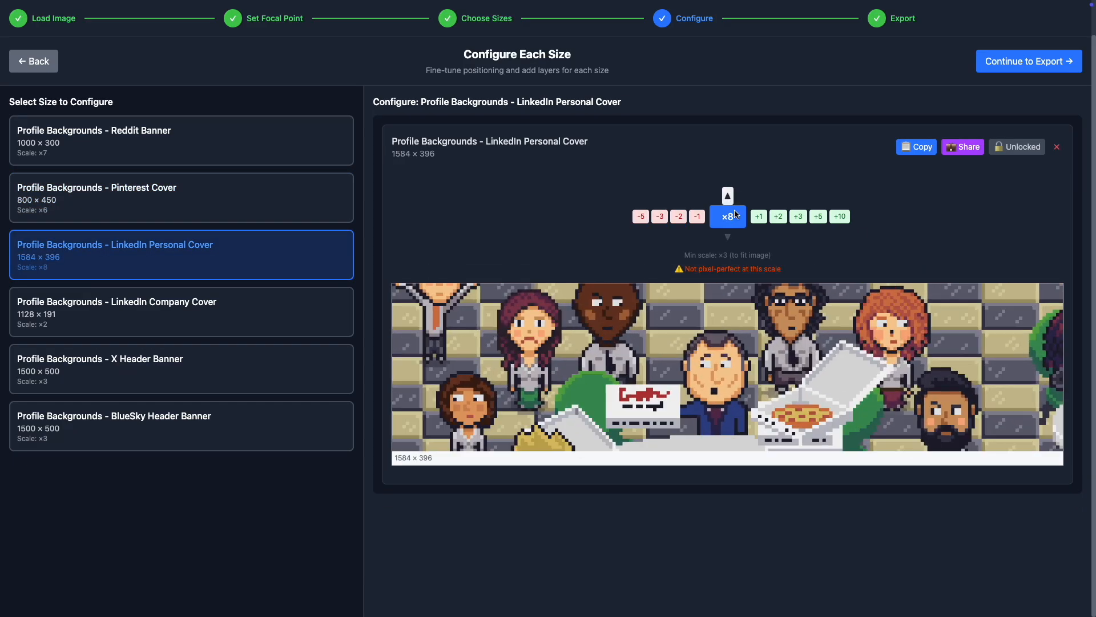
# Raise the LinkedIn Company Cover's scale to ×7, and lower it to ×5
pyautogui.click(183, 312)
pyautogui.click(727, 195)
pyautogui.click(727, 196)
pyautogui.click(727, 195)
pyautogui.click(728, 195)
pyautogui.click(727, 195)
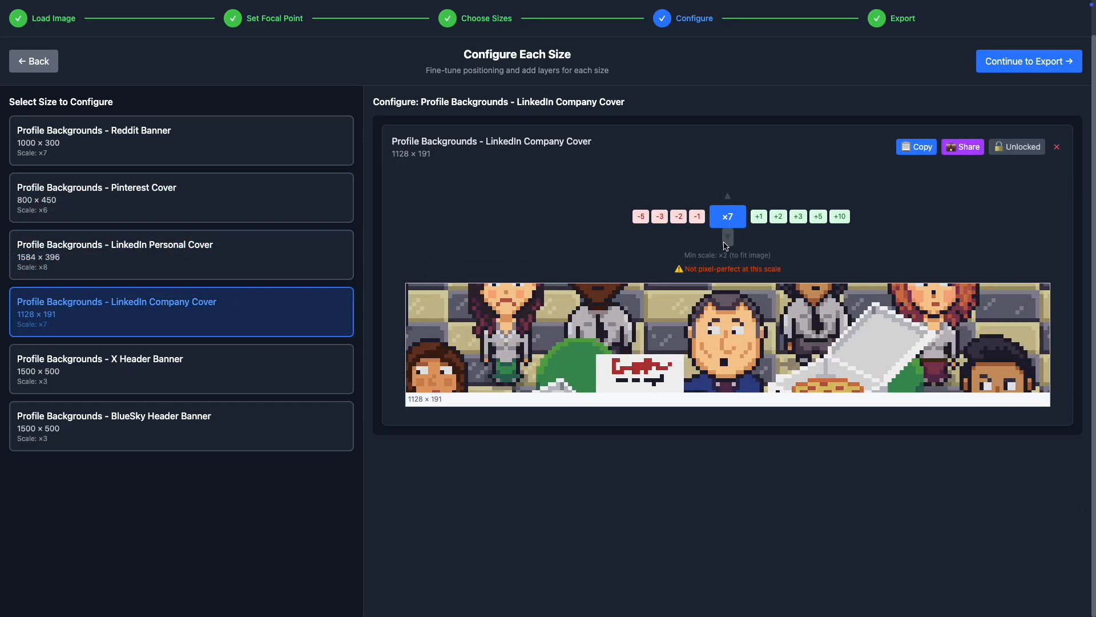
pyautogui.click(727, 237)
pyautogui.click(728, 236)
# Set the X Header Banner's scale to ×8
pyautogui.click(152, 364)
pyautogui.click(727, 195)
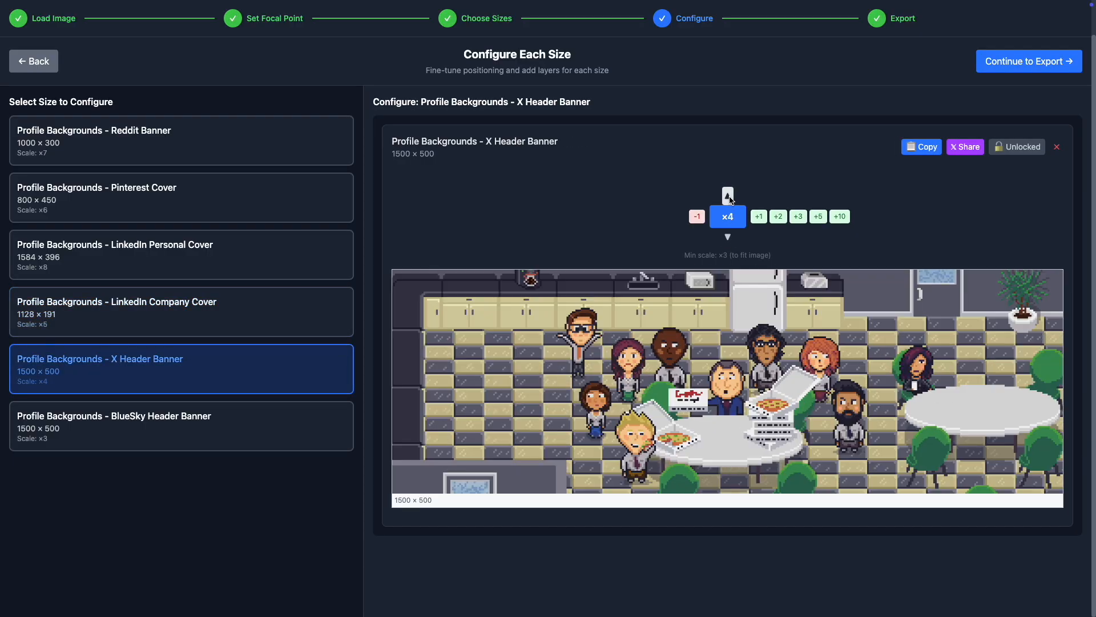
pyautogui.click(727, 195)
pyautogui.click(727, 196)
pyautogui.click(727, 195)
pyautogui.click(727, 196)
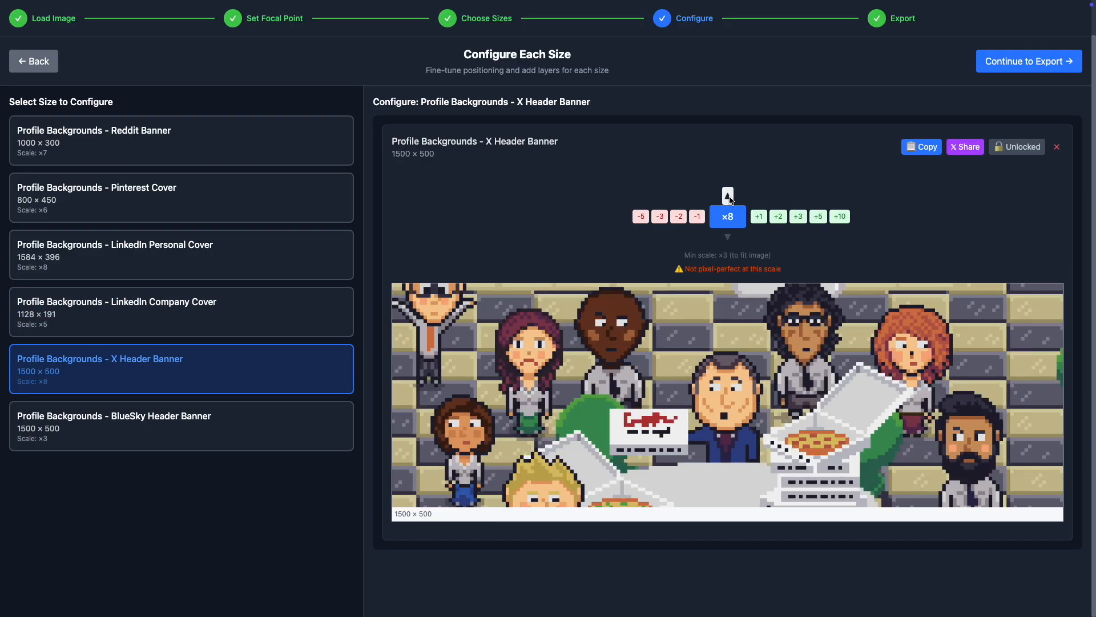
# Export all six profile background sizes as PNG files
pyautogui.click(1021, 68)
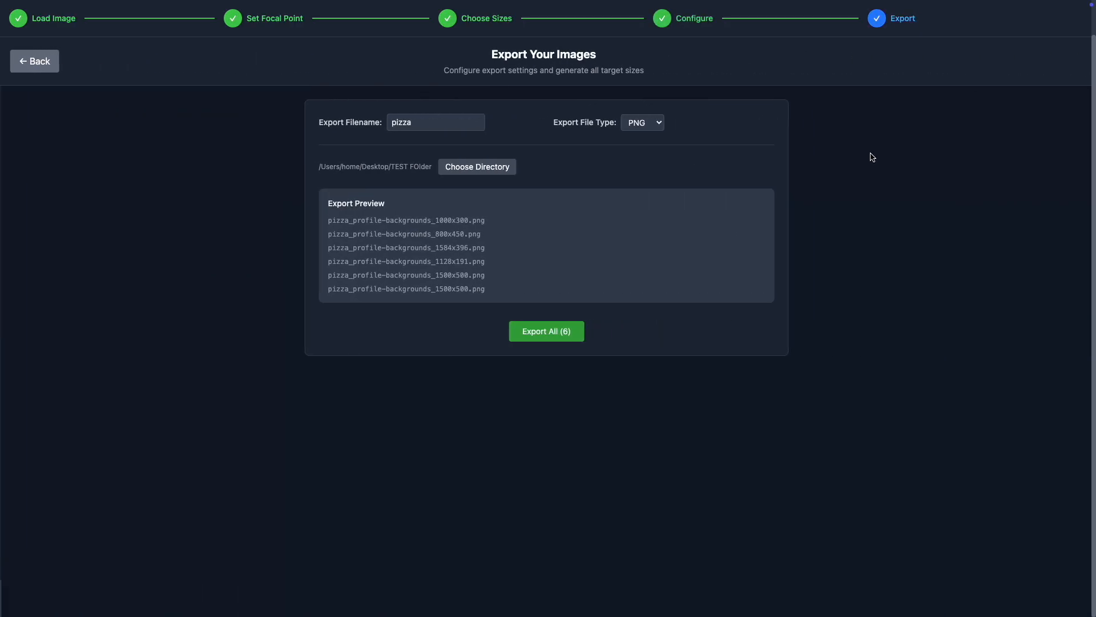
pyautogui.click(544, 337)
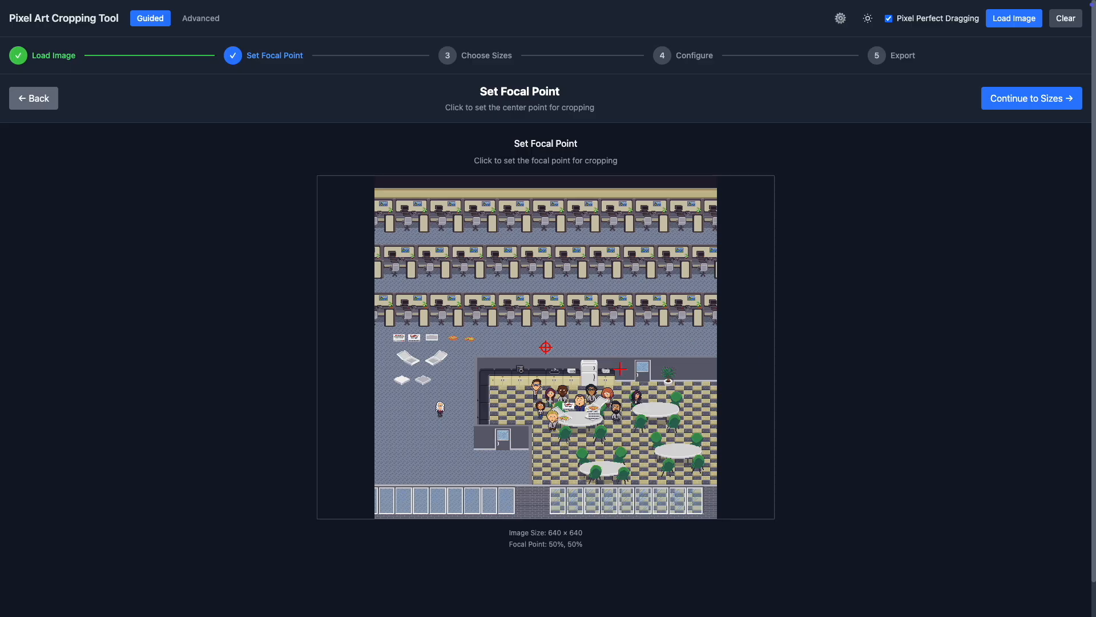
# Set the focal point on the purple-haired character at the white table near the door, and add all Horizontal Posts sizes for configuration
pyautogui.click(637, 396)
pyautogui.click(1007, 107)
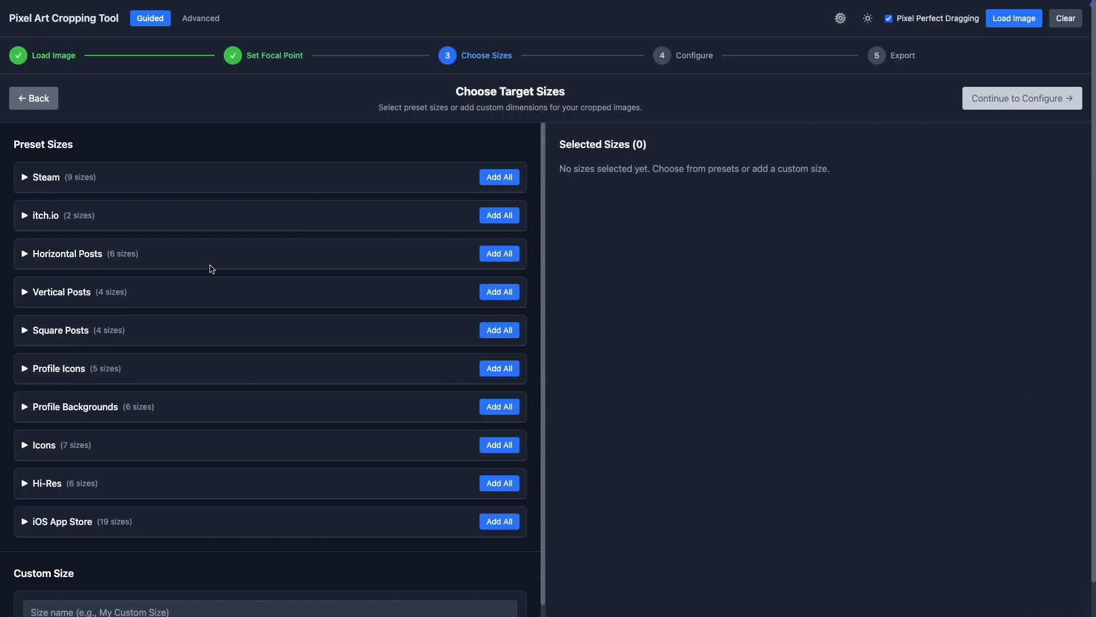
pyautogui.click(500, 253)
pyautogui.click(976, 100)
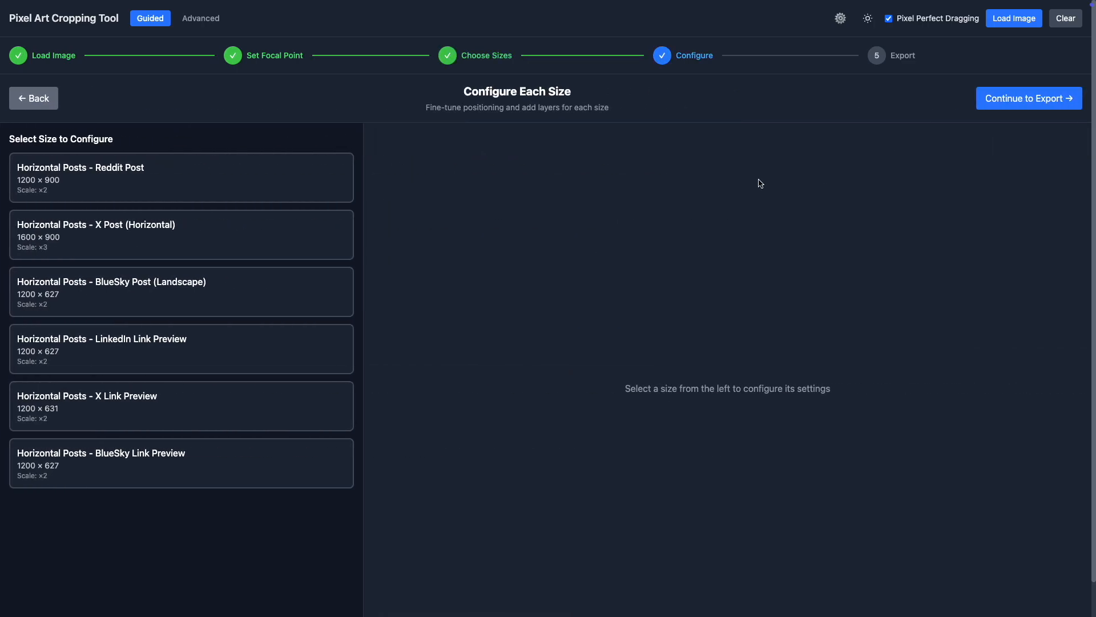
# Raise the horizontal Reddit Post's scale to ×7
pyautogui.click(178, 188)
pyautogui.scroll(-2, 569, 221)
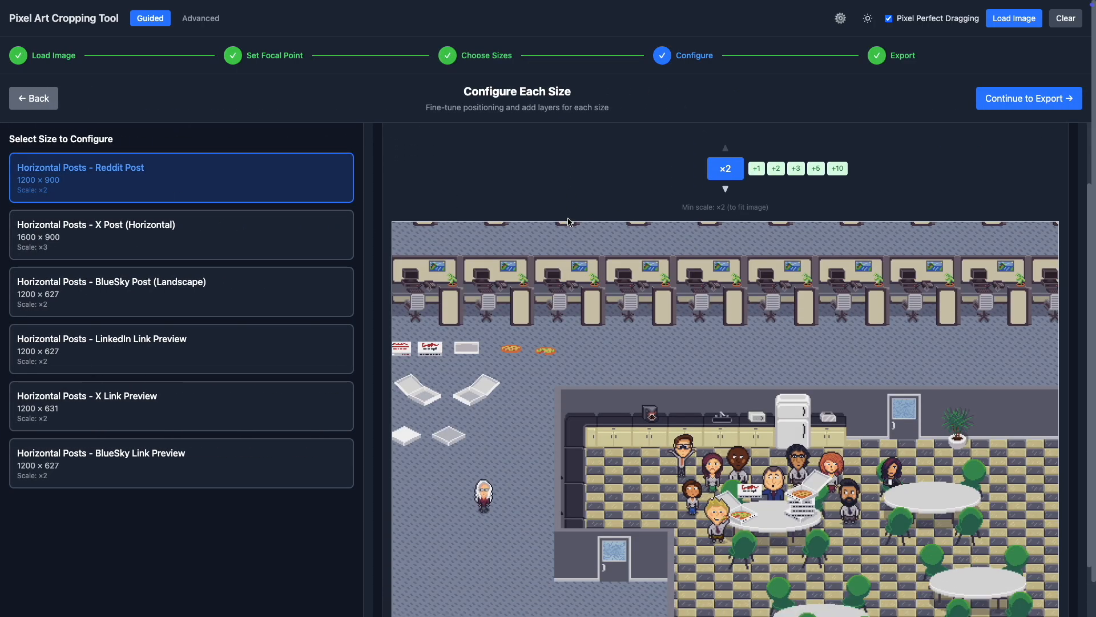
pyautogui.scroll(-1, 569, 222)
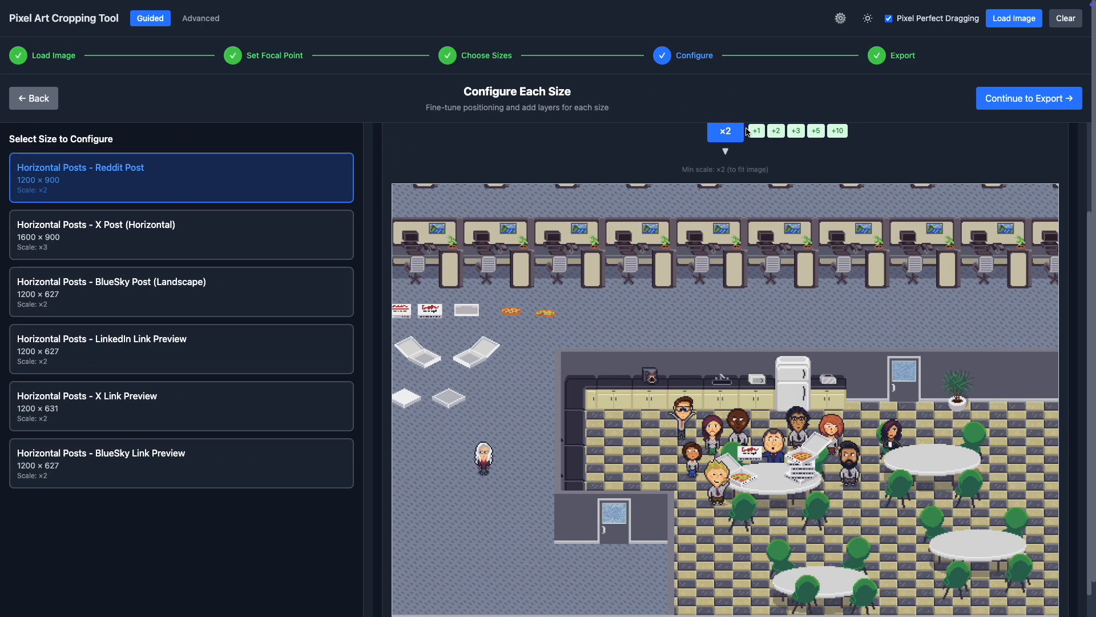
pyautogui.scroll(1, 607, 175)
pyautogui.click(724, 142)
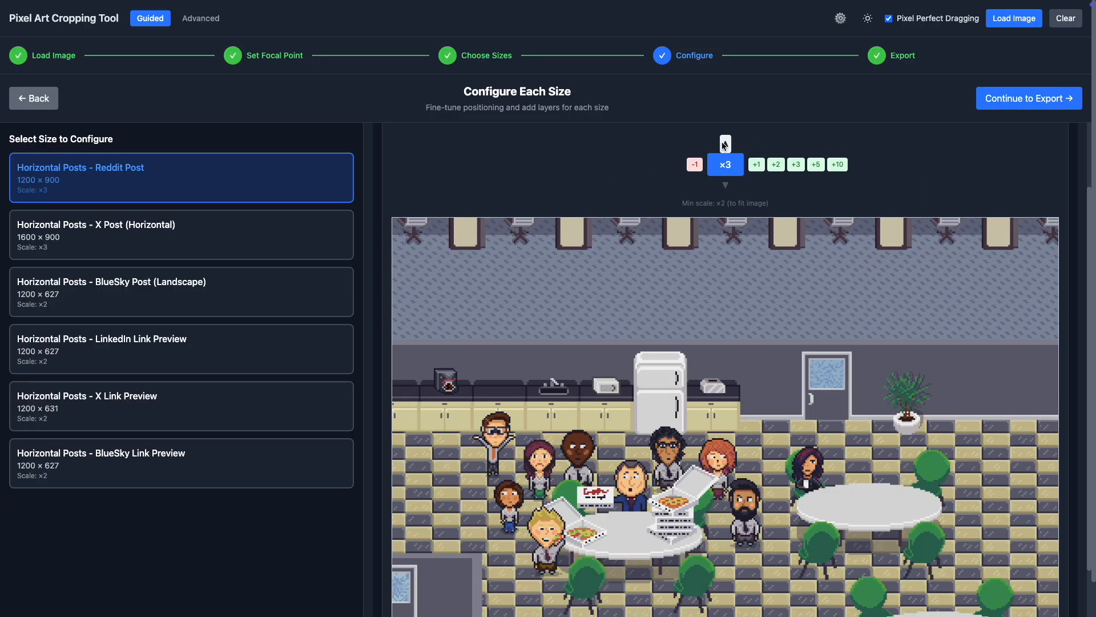
pyautogui.click(723, 143)
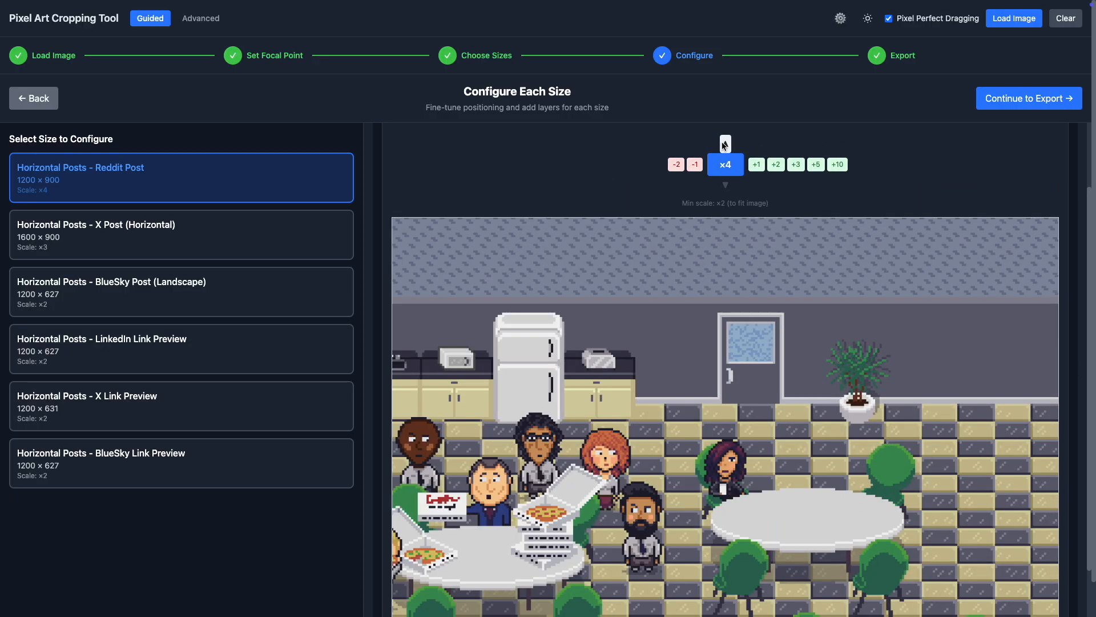
pyautogui.click(723, 144)
pyautogui.click(723, 144)
pyautogui.click(723, 144)
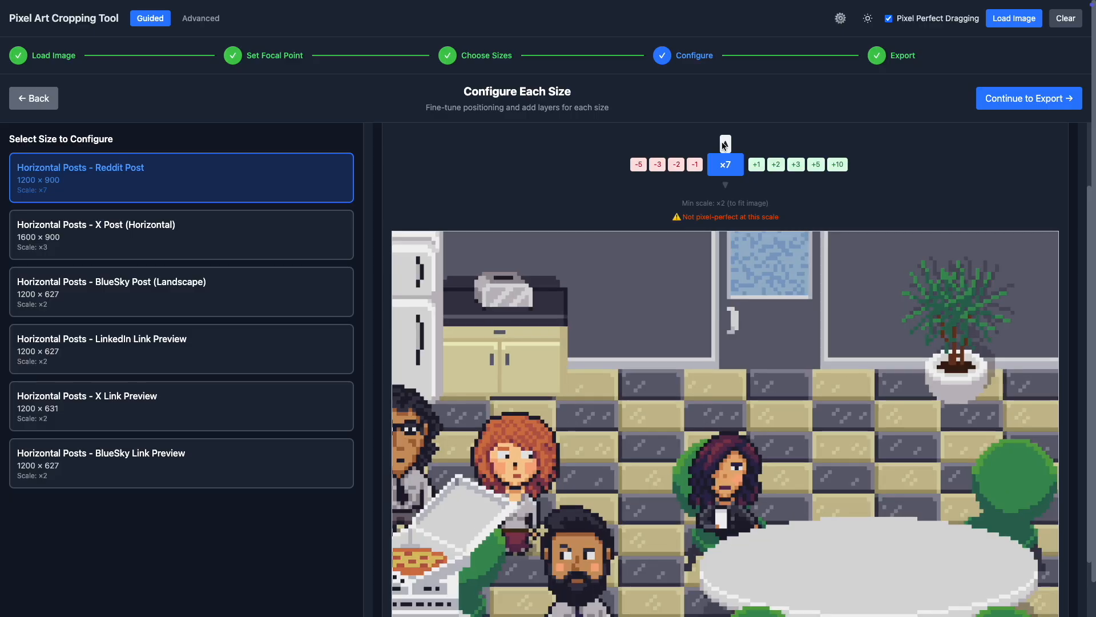
# Lower the horizontal Reddit Post's scale to ×2, and raise it to ×4
pyautogui.click(725, 185)
pyautogui.click(725, 185)
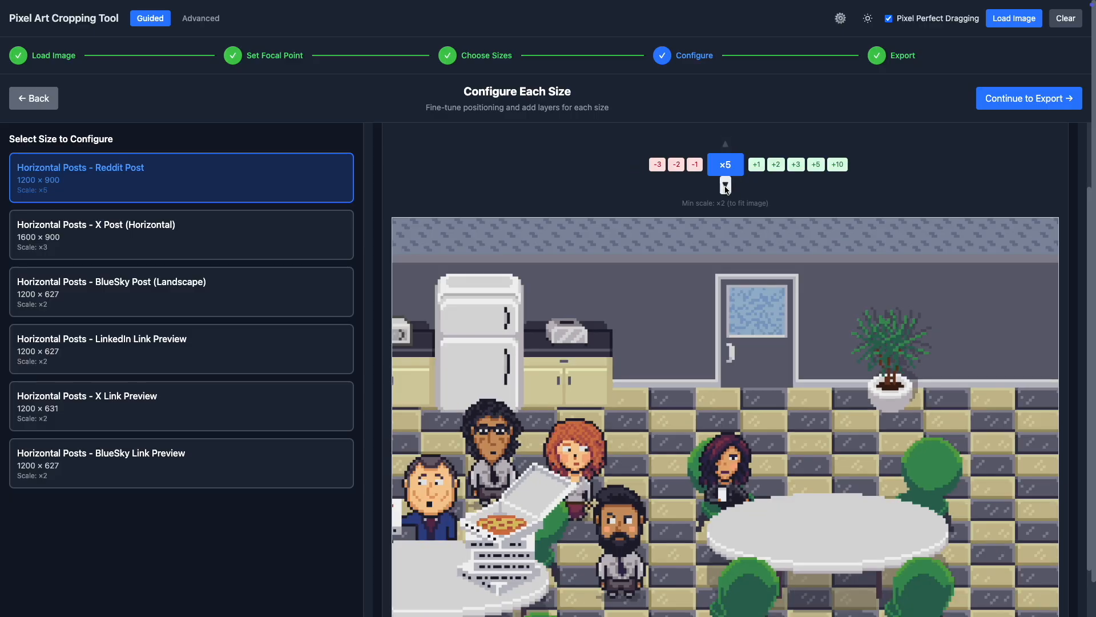
pyautogui.click(725, 185)
pyautogui.click(725, 185)
pyautogui.click(725, 185)
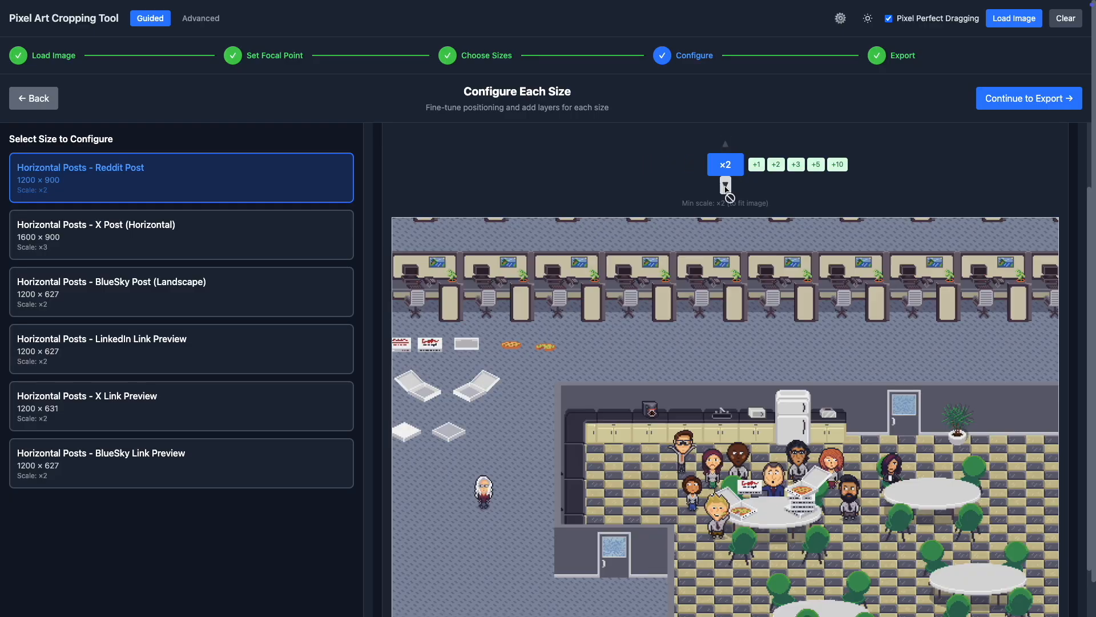
pyautogui.click(725, 144)
pyautogui.click(725, 144)
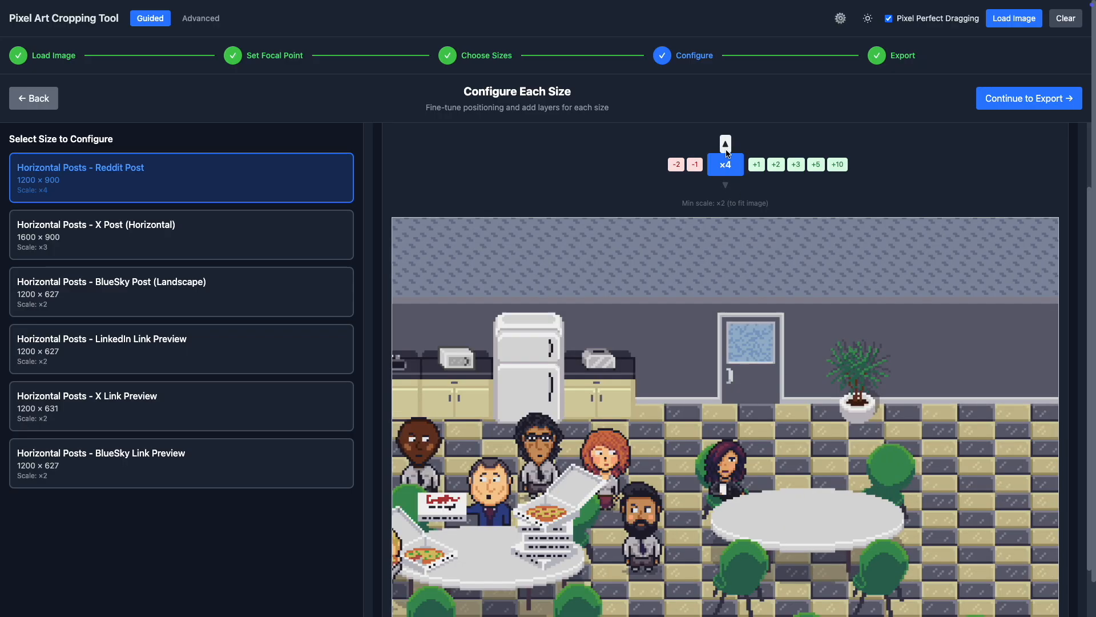
pyautogui.click(725, 143)
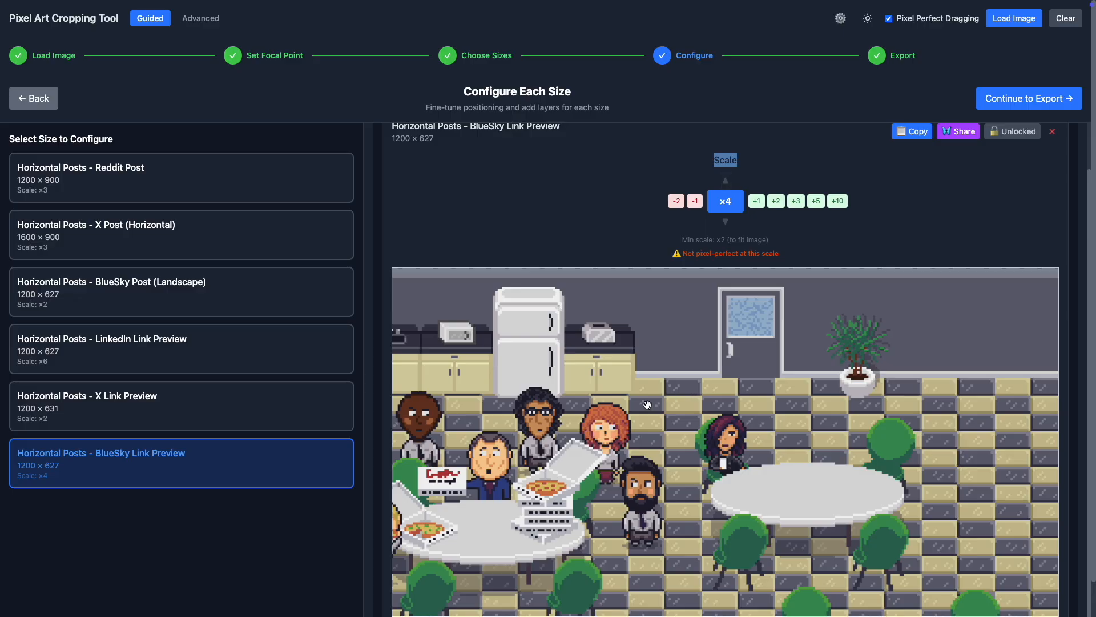
# Reposition the BlueSky Link Preview's image around the man in the blue suit and raise its scale to ×13
pyautogui.moveTo(603, 406); pyautogui.dragTo(771, 404)
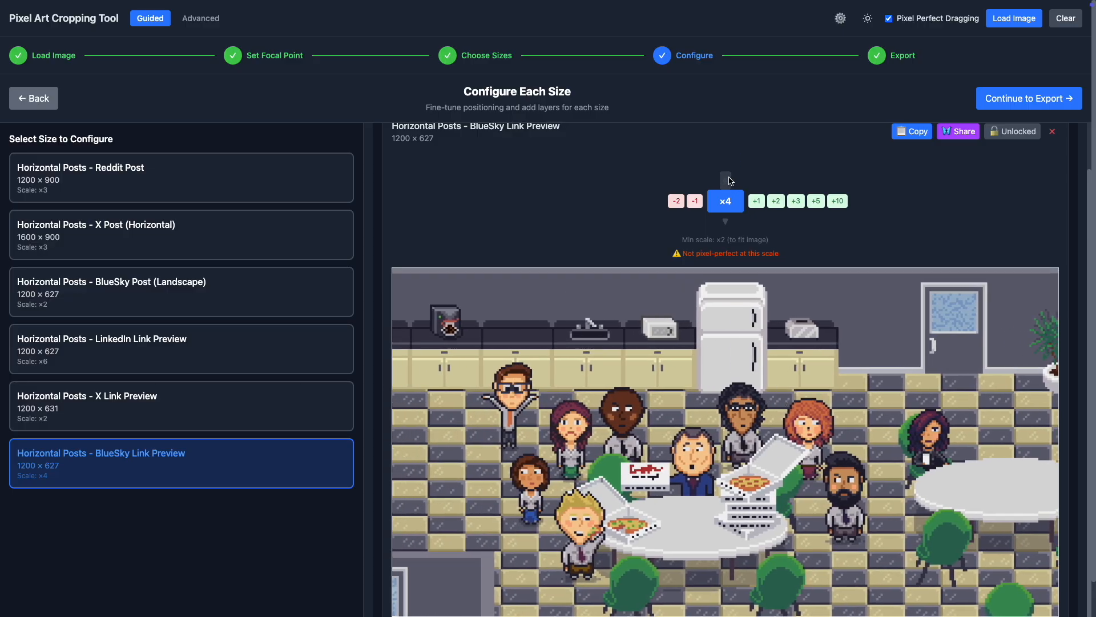
pyautogui.click(725, 180)
pyautogui.click(725, 180)
pyautogui.click(725, 180)
pyautogui.click(725, 180)
pyautogui.click(725, 180)
pyautogui.click(726, 180)
pyautogui.click(725, 180)
pyautogui.click(725, 180)
pyautogui.moveTo(667, 476); pyautogui.dragTo(735, 449)
pyautogui.click(727, 180)
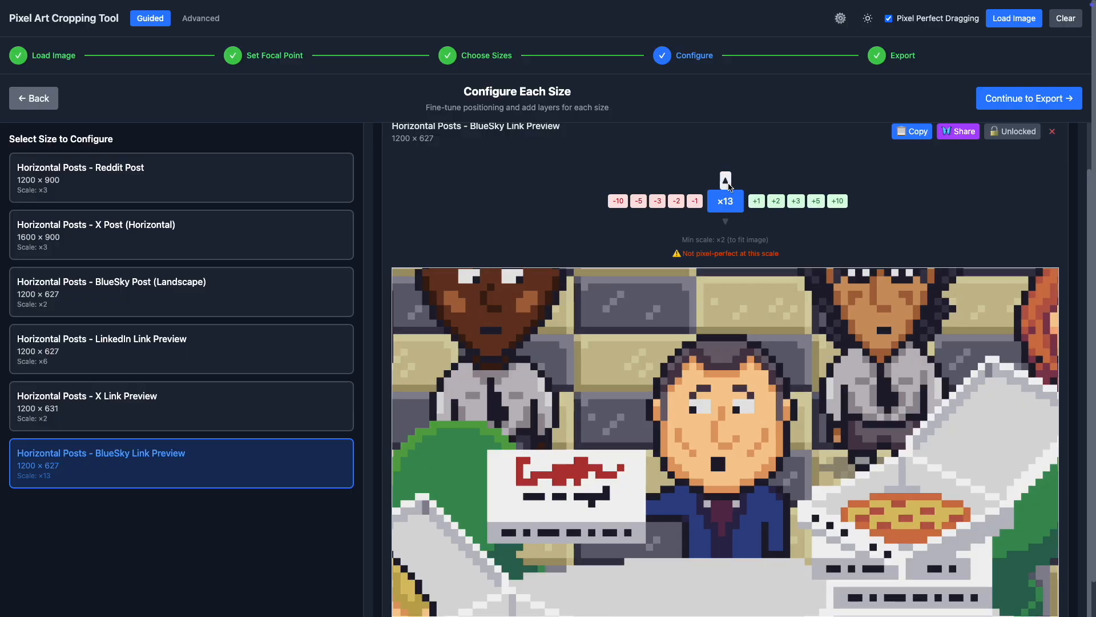
# Raise the BlueSky Link Preview's scale to ×26 for a close-up of the man's face
pyautogui.click(725, 180)
pyautogui.click(725, 180)
pyautogui.click(726, 180)
pyautogui.click(725, 180)
pyautogui.click(725, 180)
pyautogui.click(725, 180)
pyautogui.click(725, 180)
pyautogui.click(725, 180)
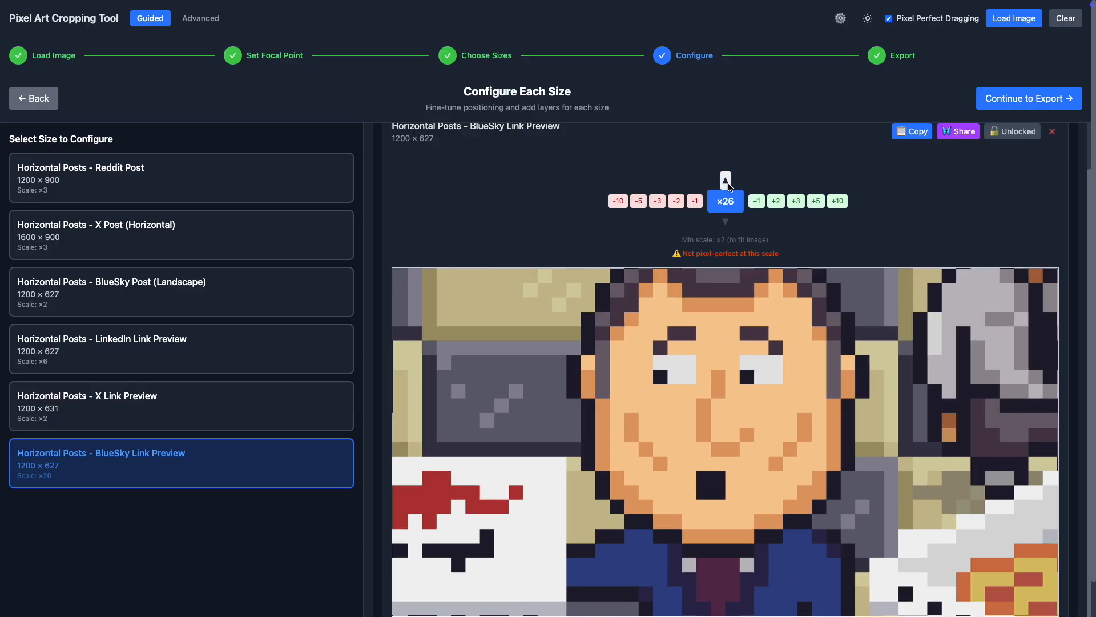
# Go back to the focal point stage, set a new focal point and apply it to the unlocked sizes only
pyautogui.click(234, 58)
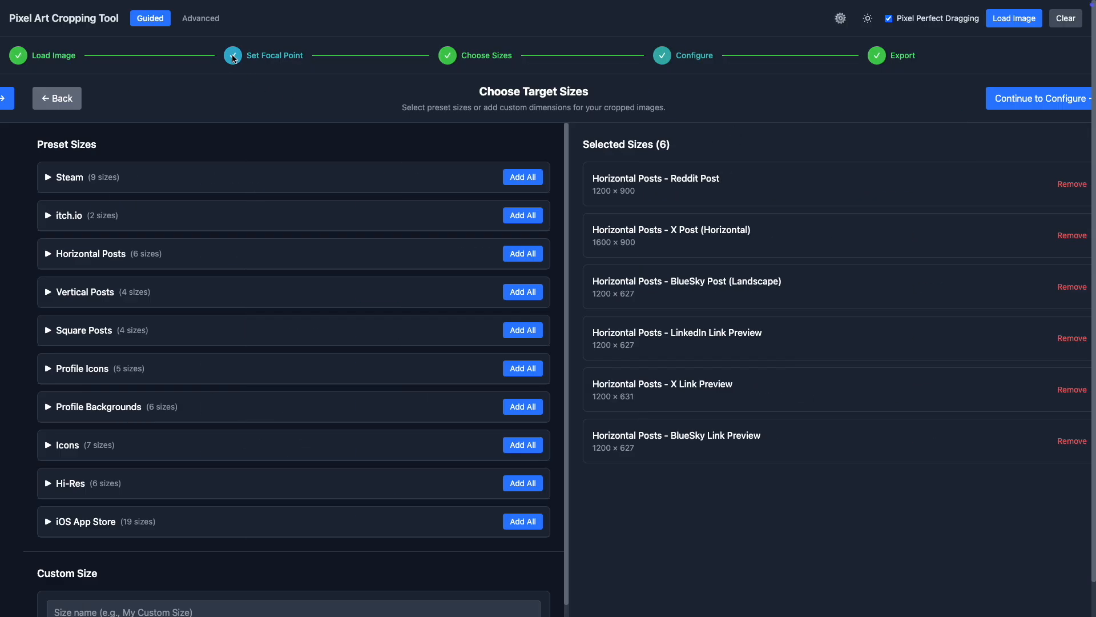
pyautogui.click(607, 332)
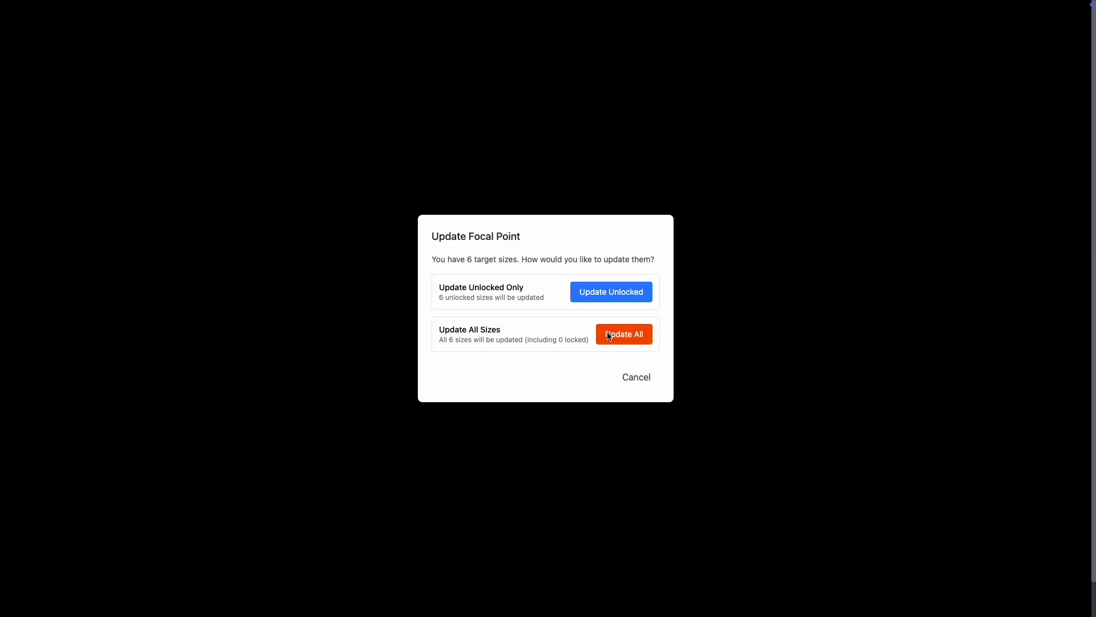
pyautogui.click(624, 293)
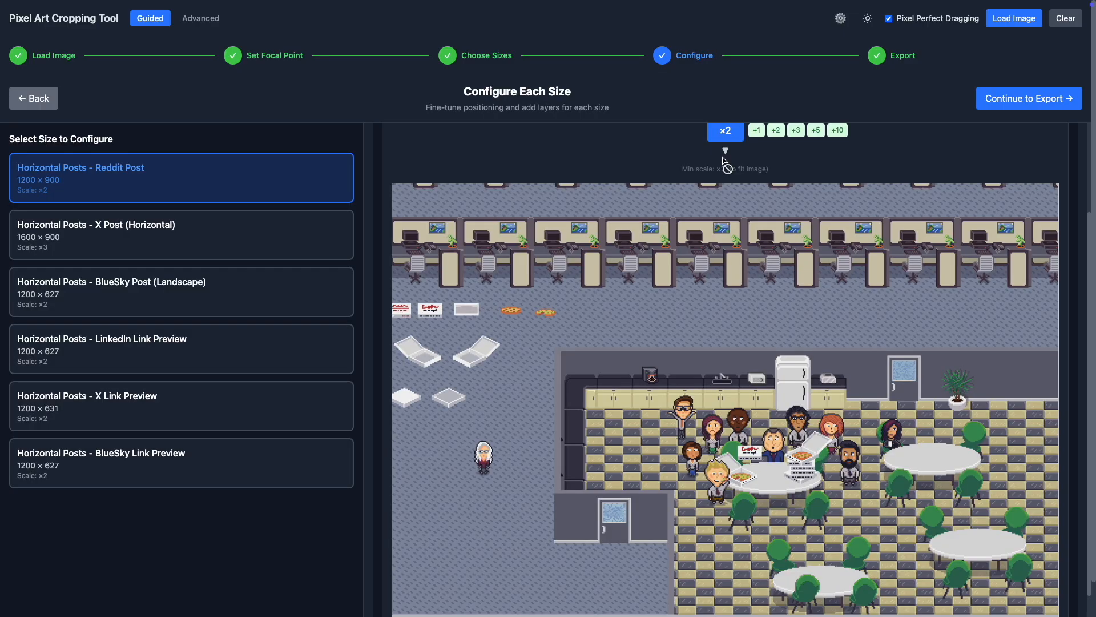
# Set the horizontal Reddit Post's scale to ×3 and open the X Post (Horizontal) size
pyautogui.scroll(2, 745, 160)
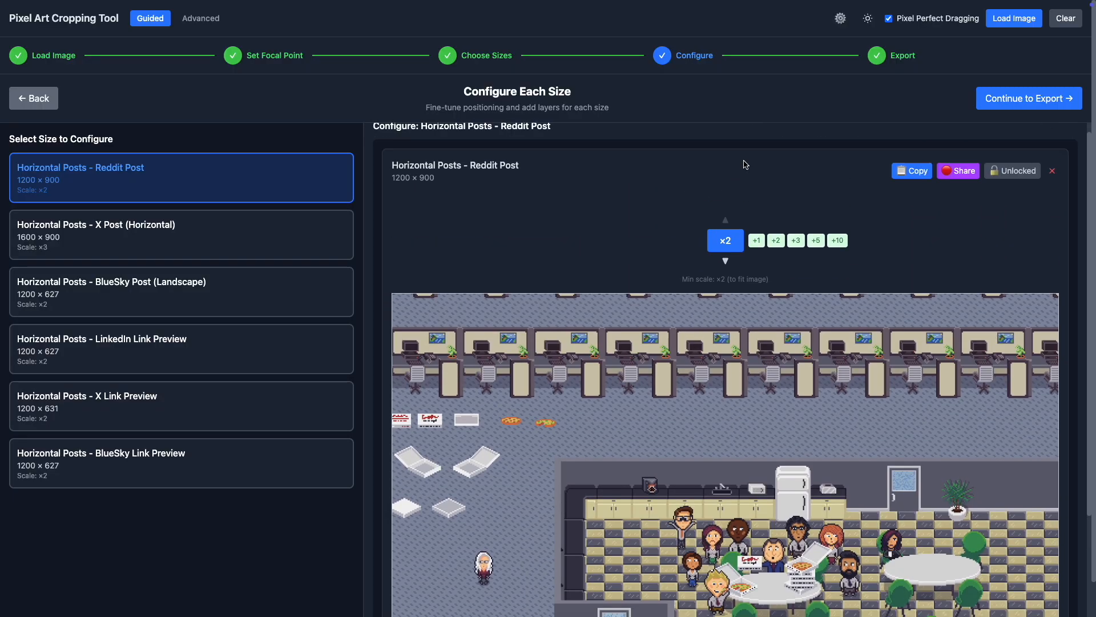
pyautogui.click(726, 219)
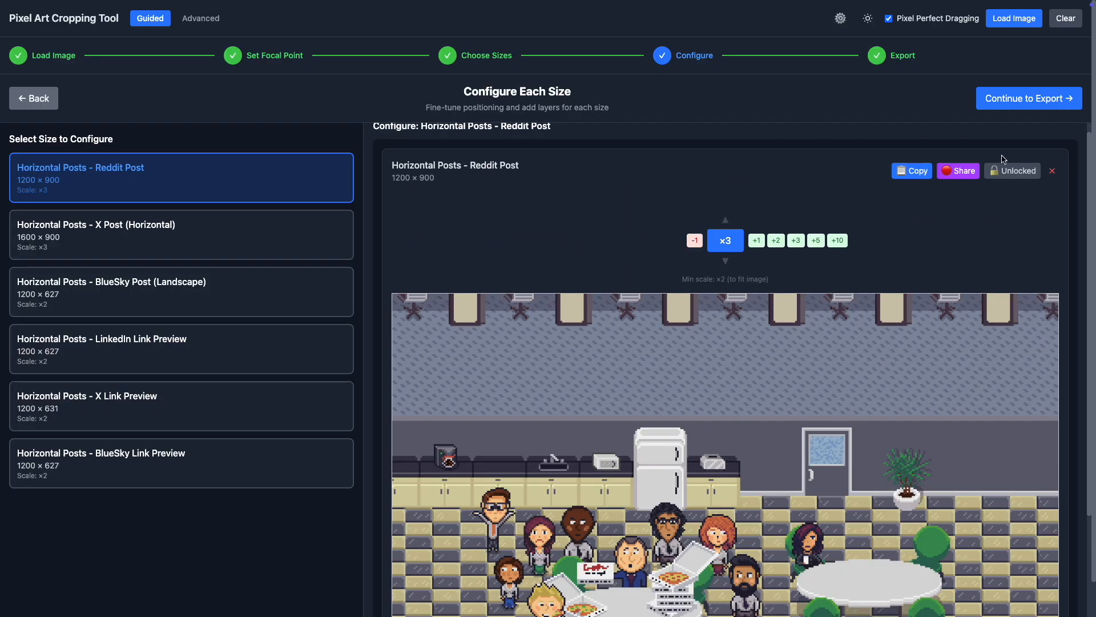
pyautogui.scroll(-2, 858, 200)
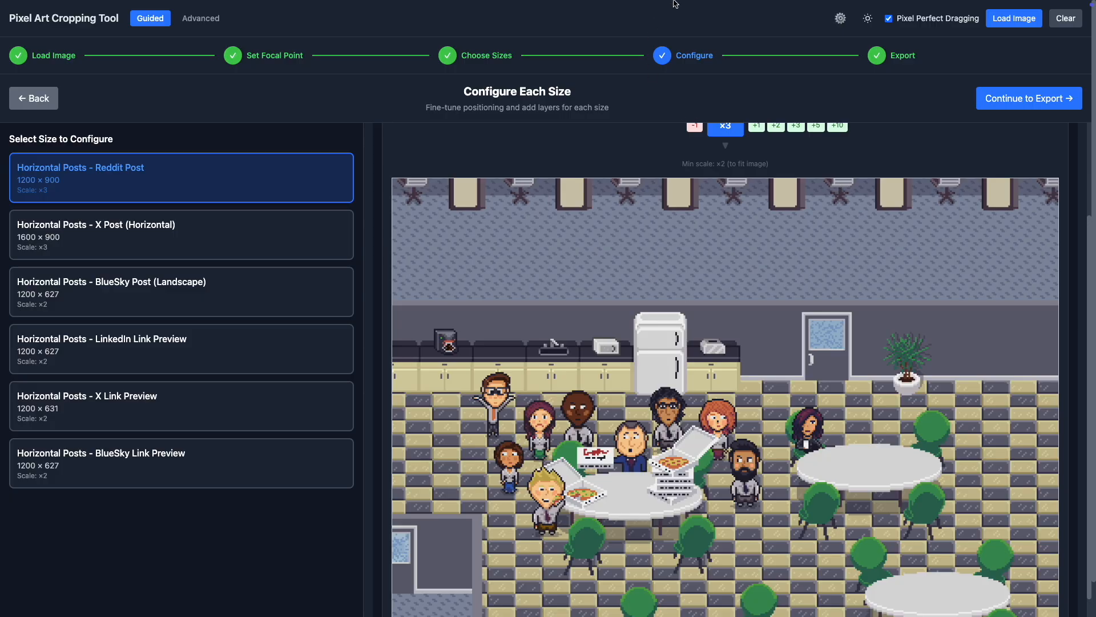
pyautogui.moveTo(679, 5)
pyautogui.click(307, 213)
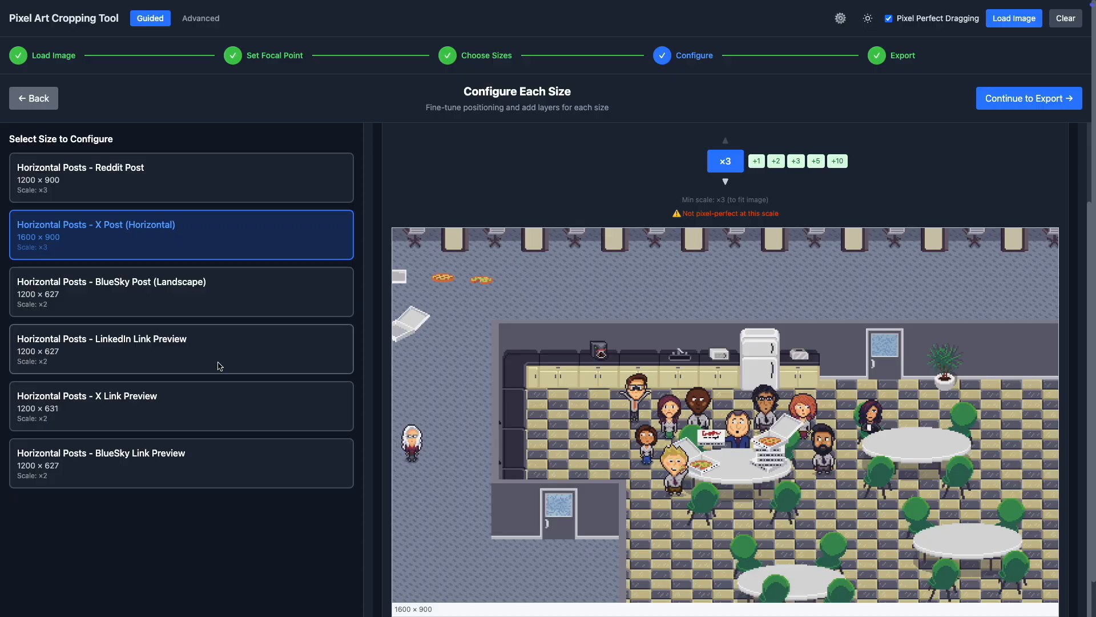
# Set the LinkedIn Link Preview's scale to ×6 and open the BlueSky Link Preview
pyautogui.click(220, 365)
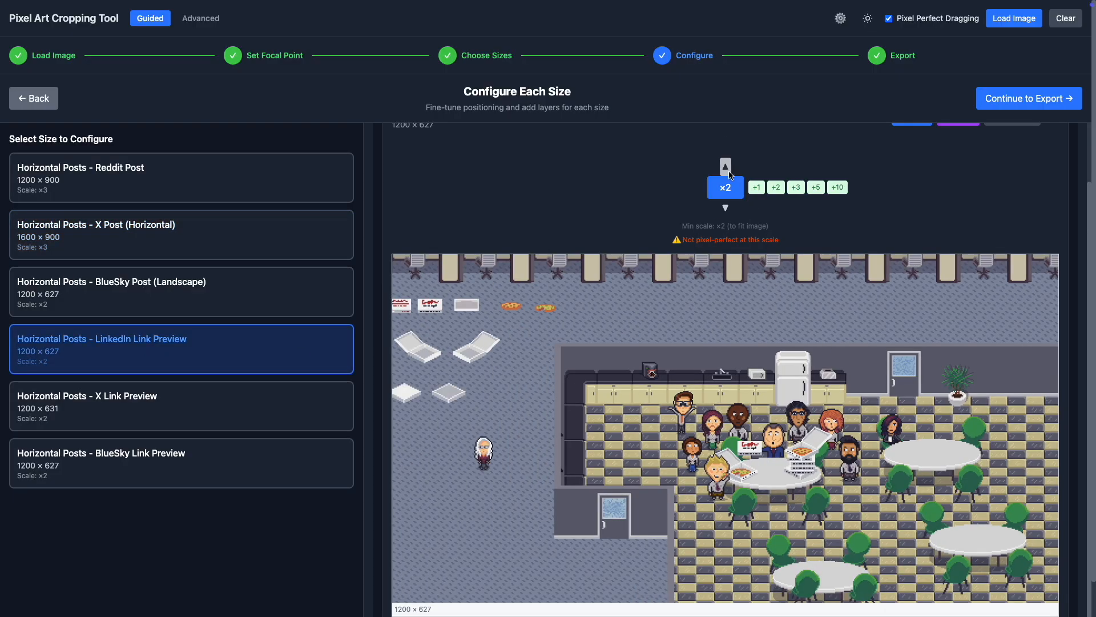
pyautogui.click(725, 167)
pyautogui.click(726, 167)
pyautogui.click(726, 167)
pyautogui.click(726, 167)
pyautogui.click(239, 459)
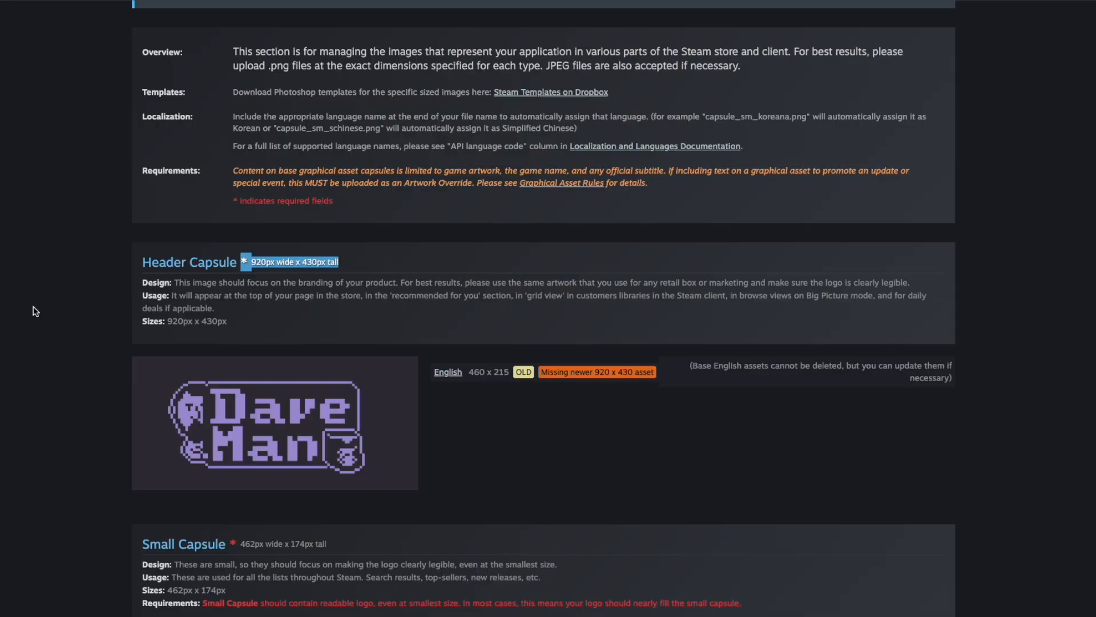
# Examine the required capsule dimensions among the Steamworks store assets, highlighting the Vertical Capsule's size
pyautogui.scroll(-5, 86, 297)
pyautogui.scroll(-5, 105, 325)
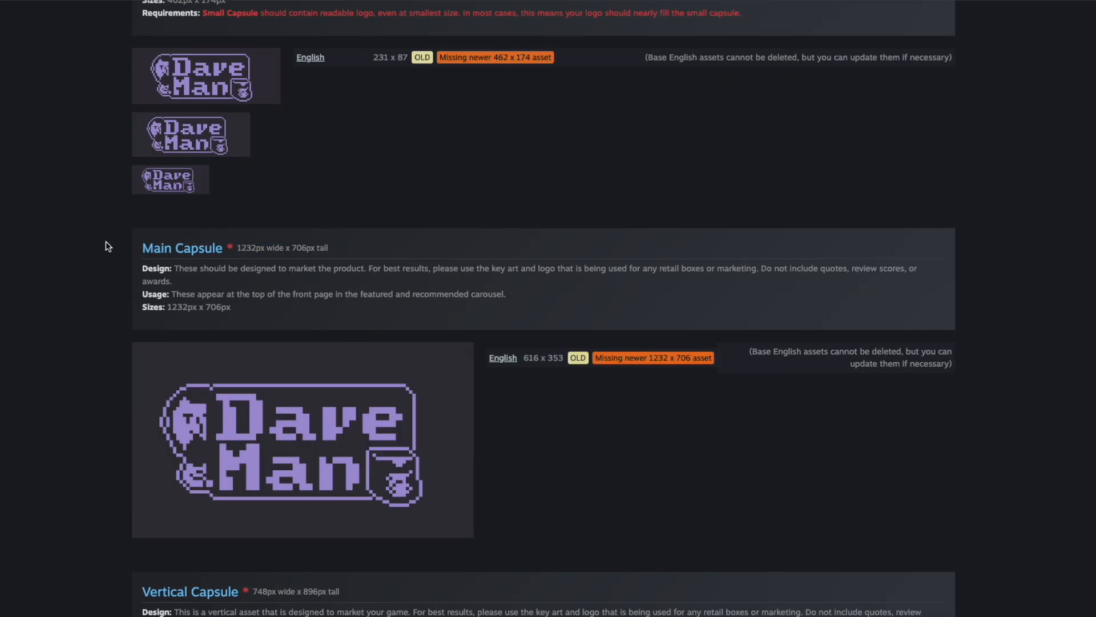
pyautogui.scroll(-3, 105, 242)
pyautogui.moveTo(119, 408); pyautogui.dragTo(339, 408)
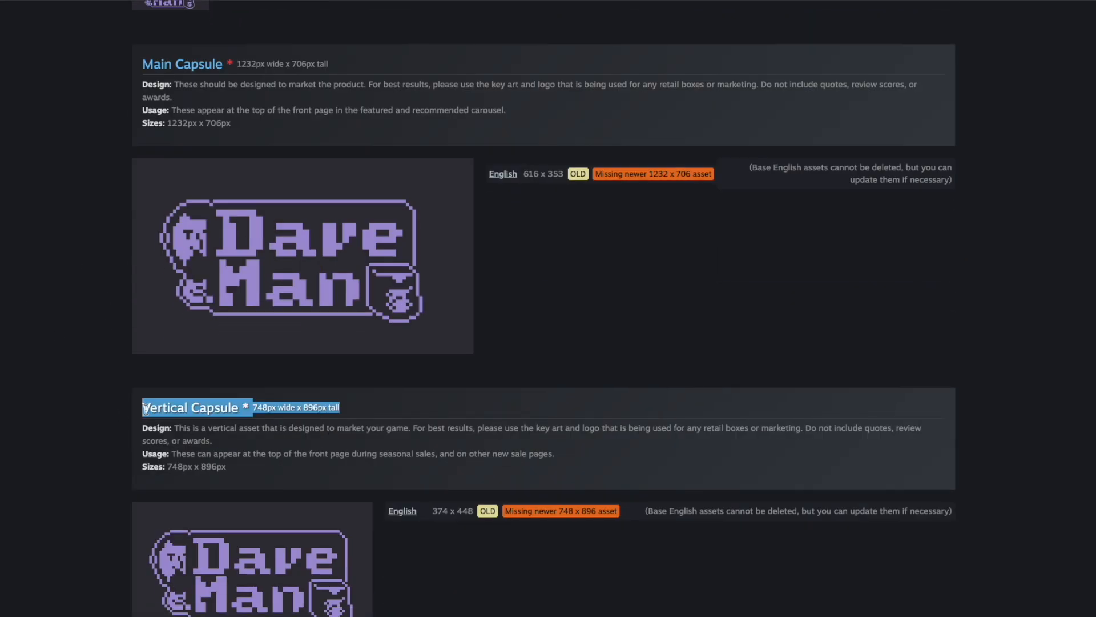
pyautogui.scroll(-10, 63, 419)
pyautogui.scroll(20, 64, 419)
# Examine the Steamworks library asset requirements, highlighting the heading and dimensions of individual image types
pyautogui.click(447, 209)
pyautogui.scroll(-10, 86, 318)
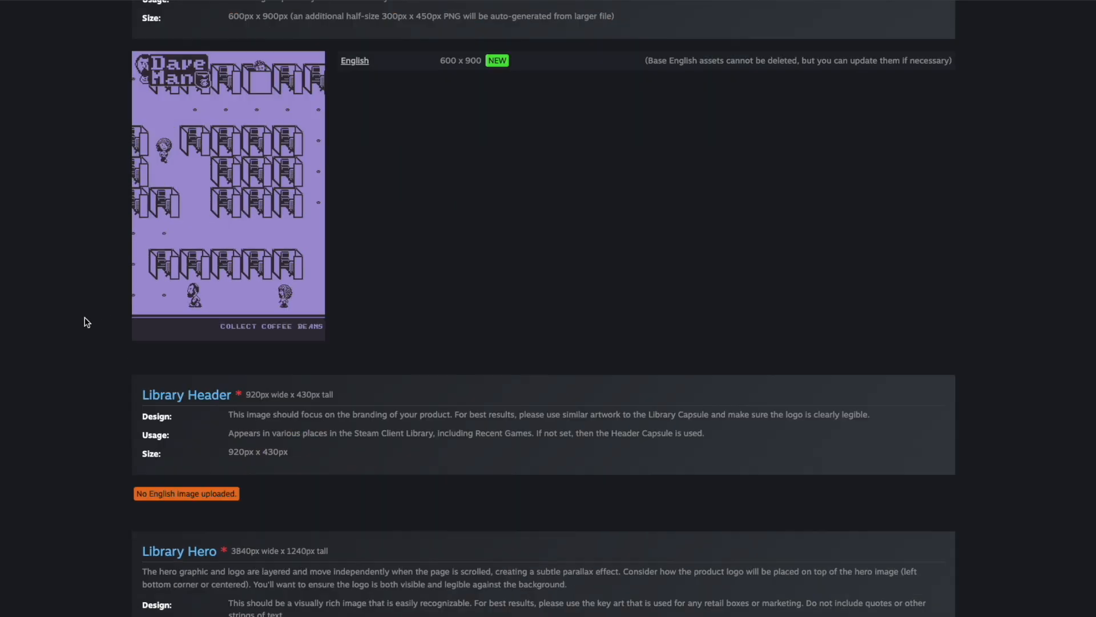
pyautogui.scroll(5, 85, 318)
pyautogui.moveTo(356, 218); pyautogui.dragTo(112, 239)
pyautogui.scroll(-5, 51, 268)
pyautogui.scroll(-3, 50, 265)
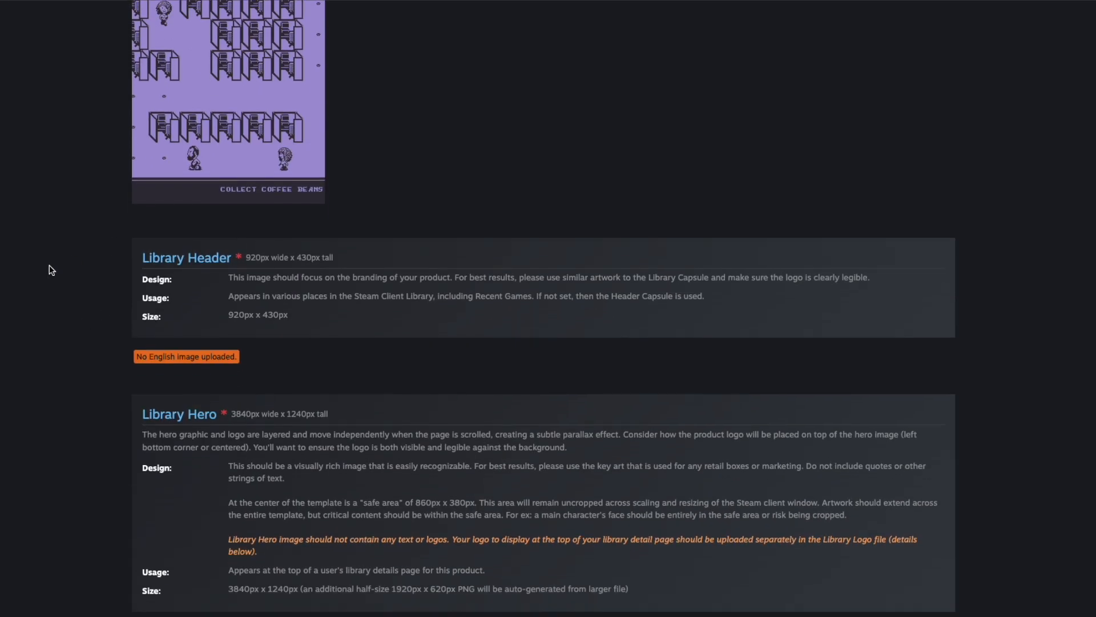
pyautogui.tripleClick(130, 246)
pyautogui.scroll(-6, 60, 281)
pyautogui.moveTo(350, 96); pyautogui.dragTo(94, 96)
pyautogui.scroll(-6, 297, 172)
pyautogui.moveTo(394, 198); pyautogui.dragTo(94, 224)
pyautogui.scroll(-10, 91, 223)
pyautogui.scroll(20, 94, 224)
pyautogui.scroll(5, 95, 224)
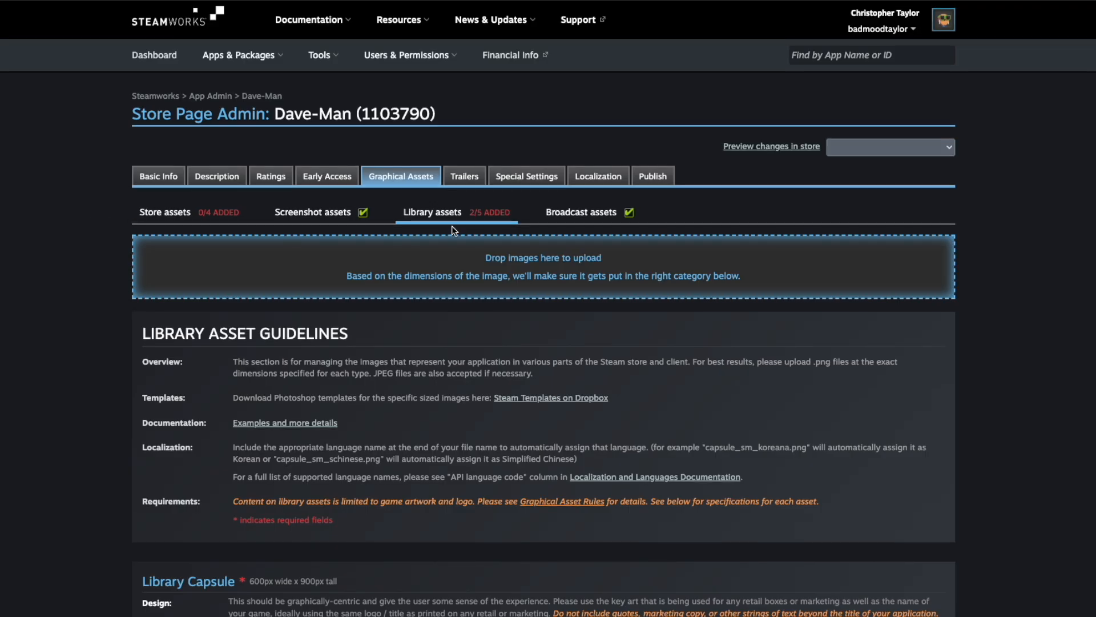
# Look through the Steamworks broadcast asset requirements
pyautogui.click(582, 213)
pyautogui.scroll(-5, 108, 265)
pyautogui.scroll(5, 105, 267)
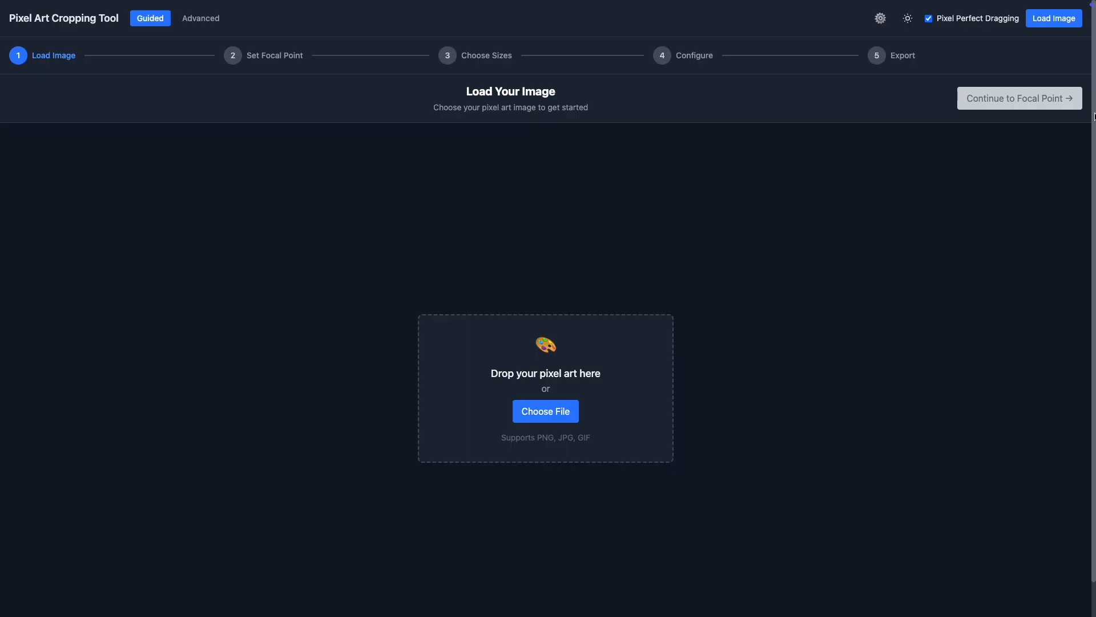
# Load the Dave Man logo image into the Pixel Art Cropping Tool and continue to choosing target sizes
pyautogui.click(421, 374)
pyautogui.doubleClick(441, 242)
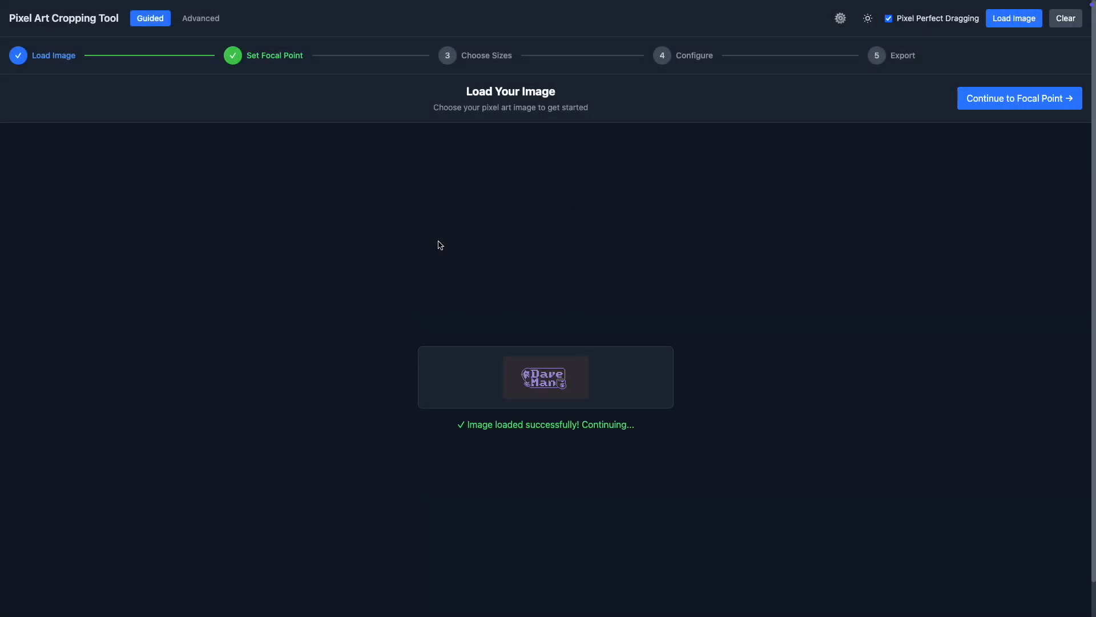
pyautogui.click(987, 105)
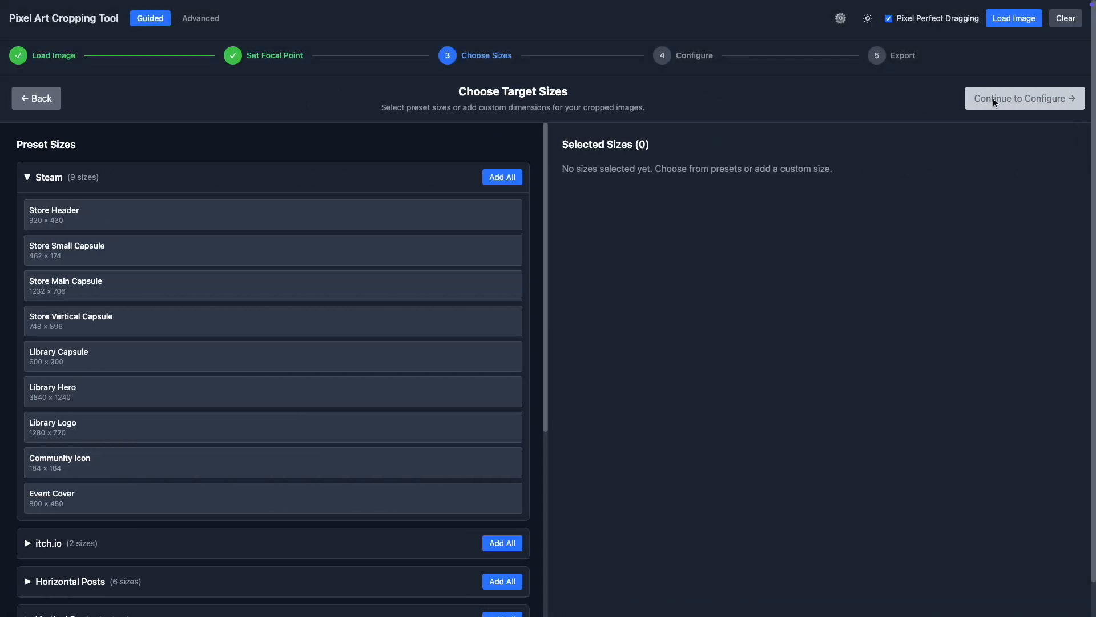
# Add all Steam preset sizes as targets and set the Store Header's scale to ×9
pyautogui.click(499, 177)
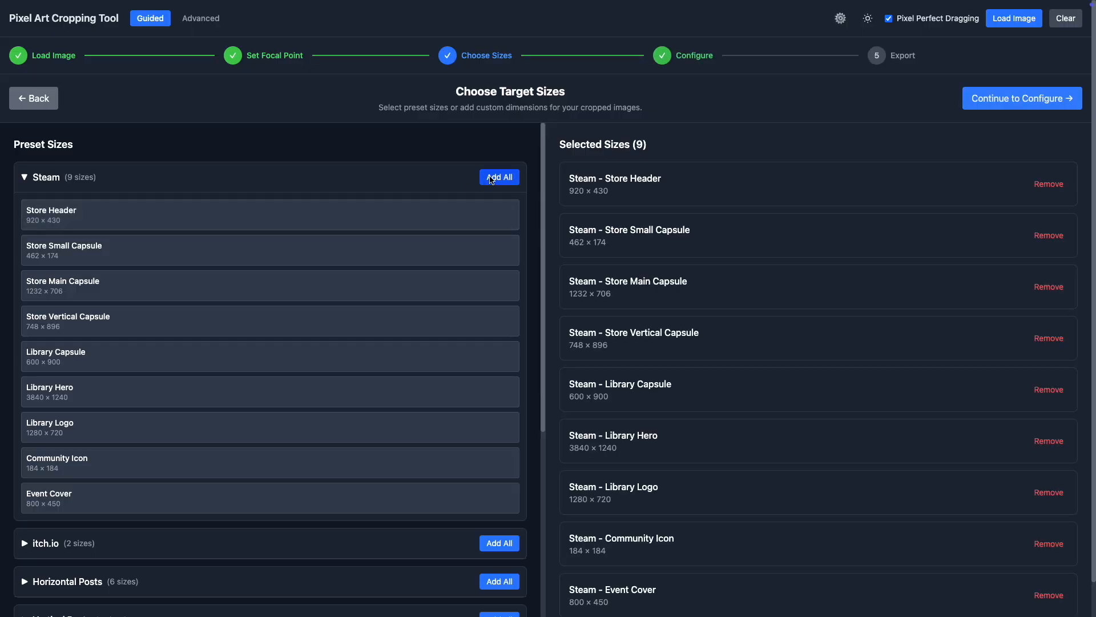
pyautogui.click(1001, 103)
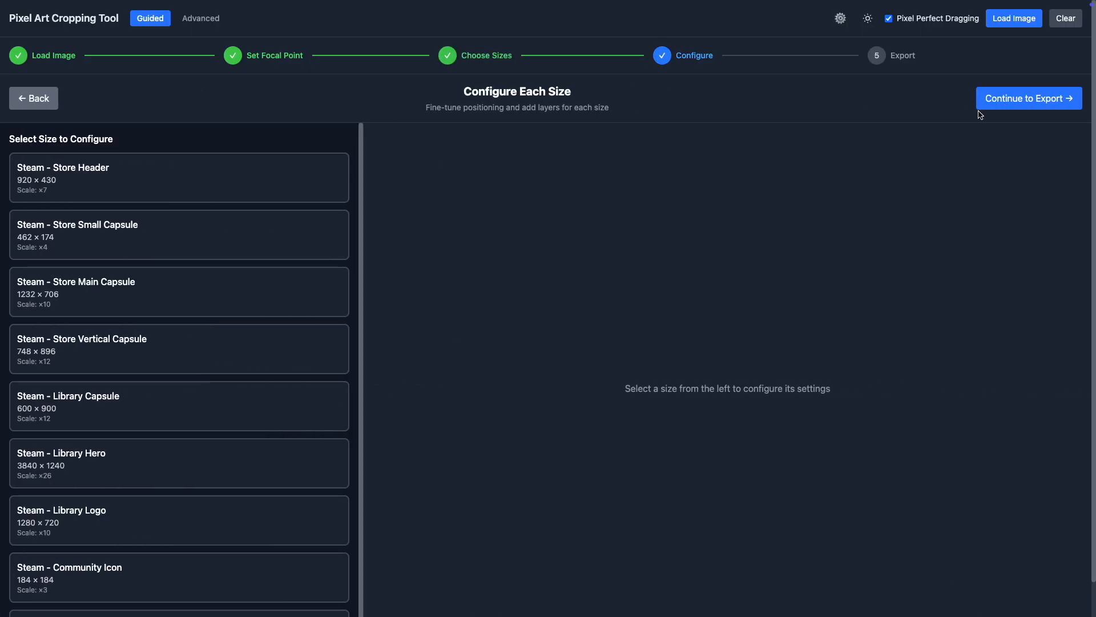
pyautogui.click(198, 176)
pyautogui.click(728, 234)
pyautogui.click(728, 234)
pyautogui.click(728, 275)
pyautogui.click(728, 275)
pyautogui.click(728, 234)
pyautogui.click(728, 234)
pyautogui.click(728, 234)
pyautogui.click(732, 280)
# Check the Store Small Capsule crop and set the Store Main Capsule's scale to ×14
pyautogui.click(174, 239)
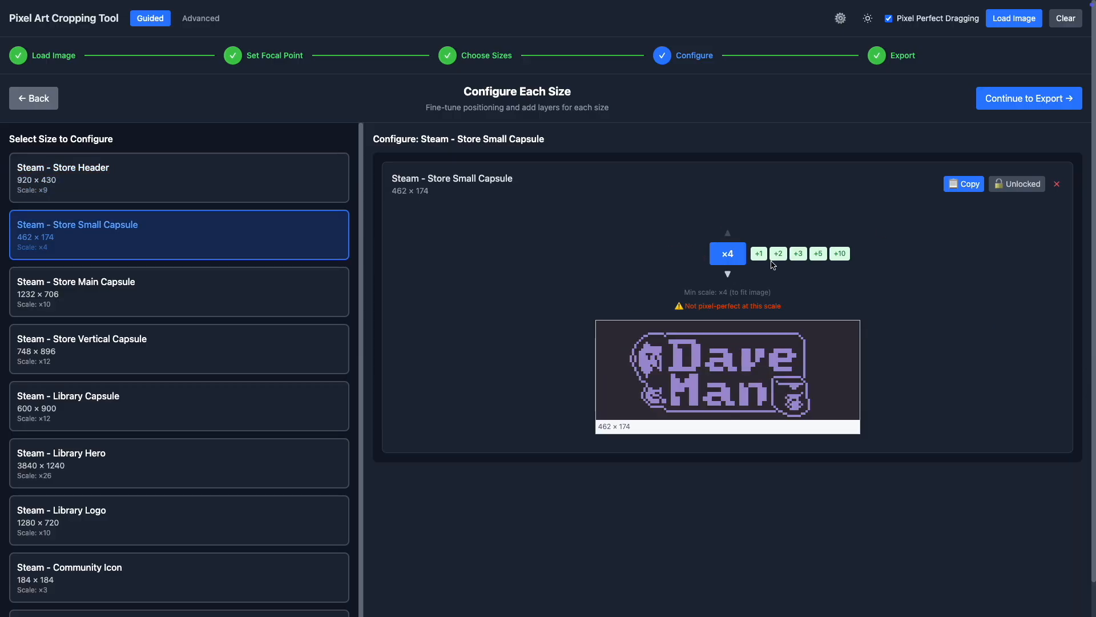
pyautogui.click(170, 293)
pyautogui.click(725, 133)
pyautogui.click(725, 133)
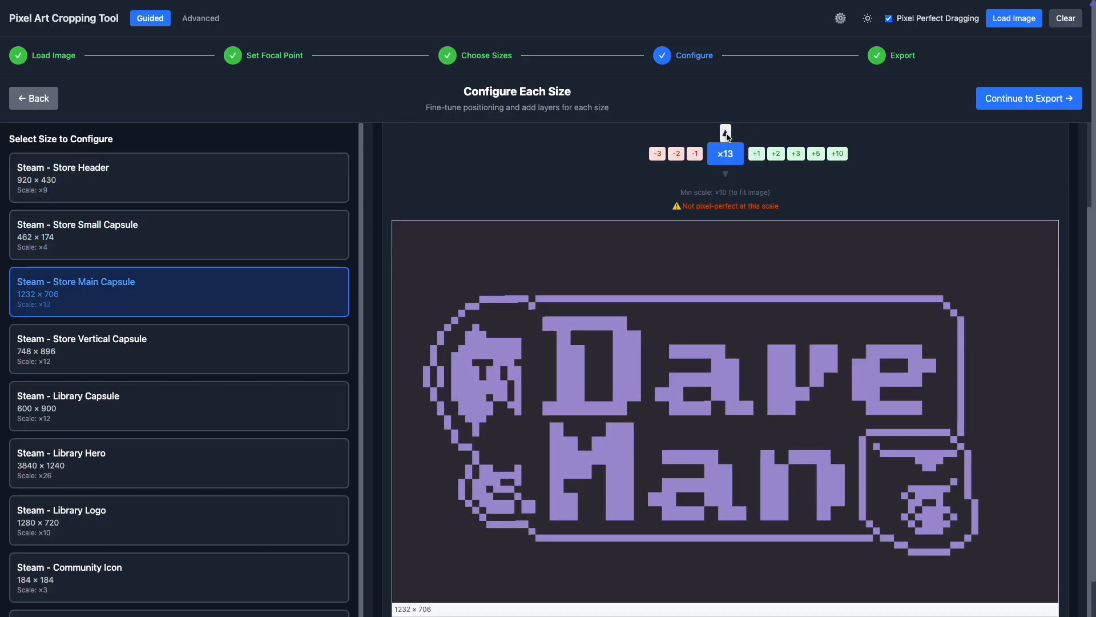
pyautogui.click(726, 133)
pyautogui.click(725, 133)
# Remove the Store Vertical Capsule and Library Capsule from the target sizes
pyautogui.click(171, 349)
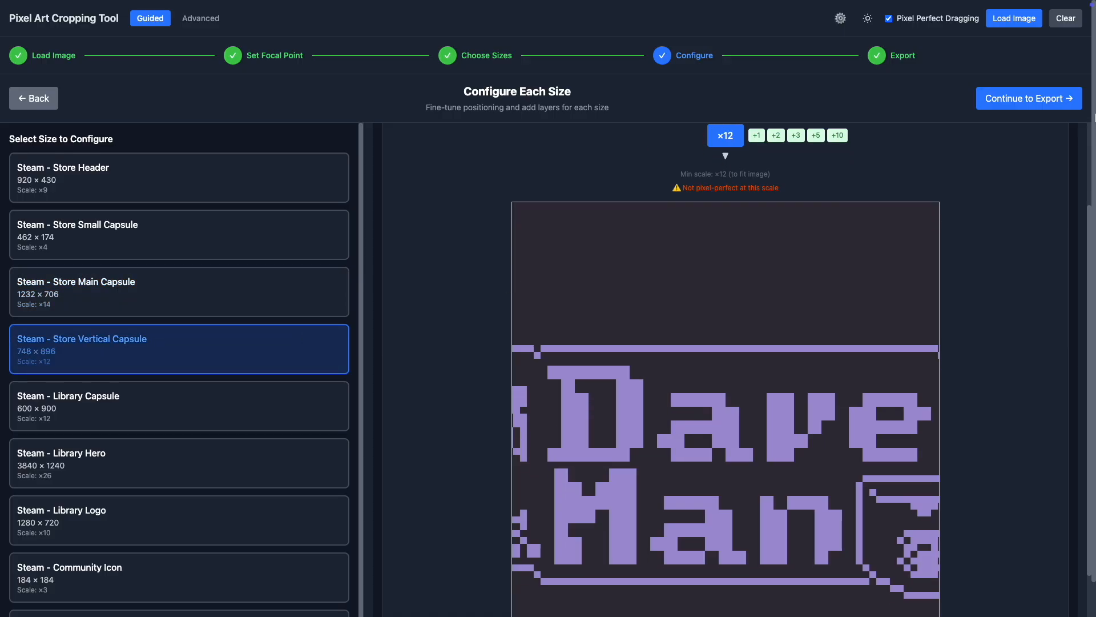
pyautogui.scroll(3, 725, 400)
pyautogui.click(1052, 252)
pyautogui.click(1052, 184)
# Set the Library Hero's scale to ×30 and shift the logo artwork slightly upward in its crop
pyautogui.click(171, 350)
pyautogui.click(728, 232)
pyautogui.click(727, 232)
pyautogui.moveTo(739, 442); pyautogui.dragTo(738, 432)
pyautogui.click(727, 233)
pyautogui.click(727, 232)
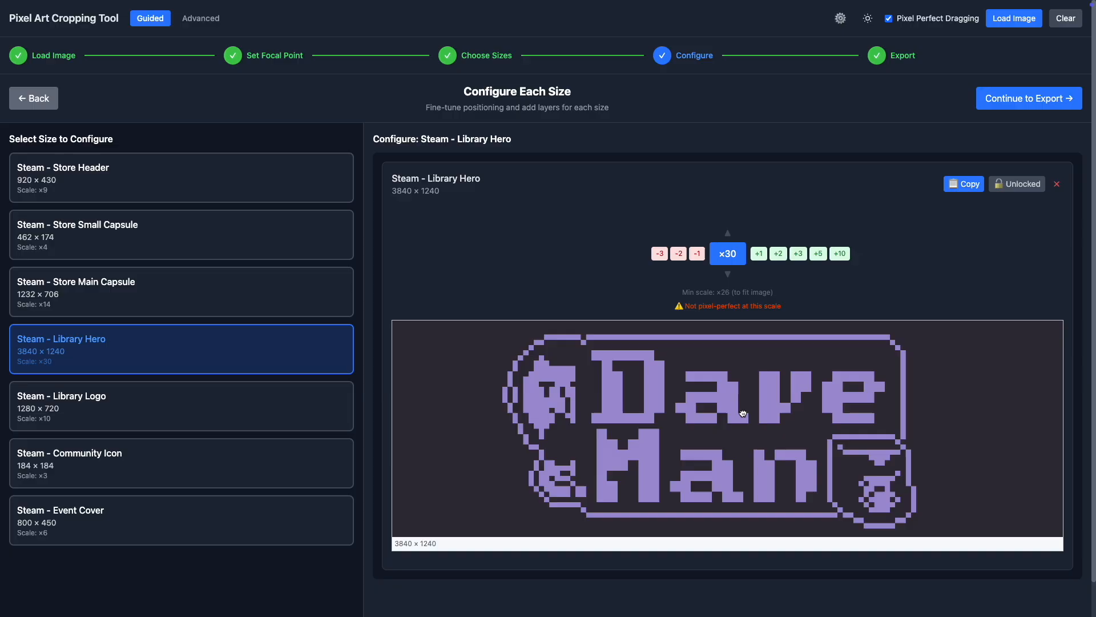
# Set the Library Logo's scale to ×14 and nudge the artwork right and down within its crop
pyautogui.click(172, 406)
pyautogui.scroll(-2, 725, 229)
pyautogui.click(725, 156)
pyautogui.click(725, 156)
pyautogui.click(726, 156)
pyautogui.click(726, 156)
pyautogui.moveTo(693, 416); pyautogui.dragTo(708, 424)
pyautogui.scroll(-1, 629, 331)
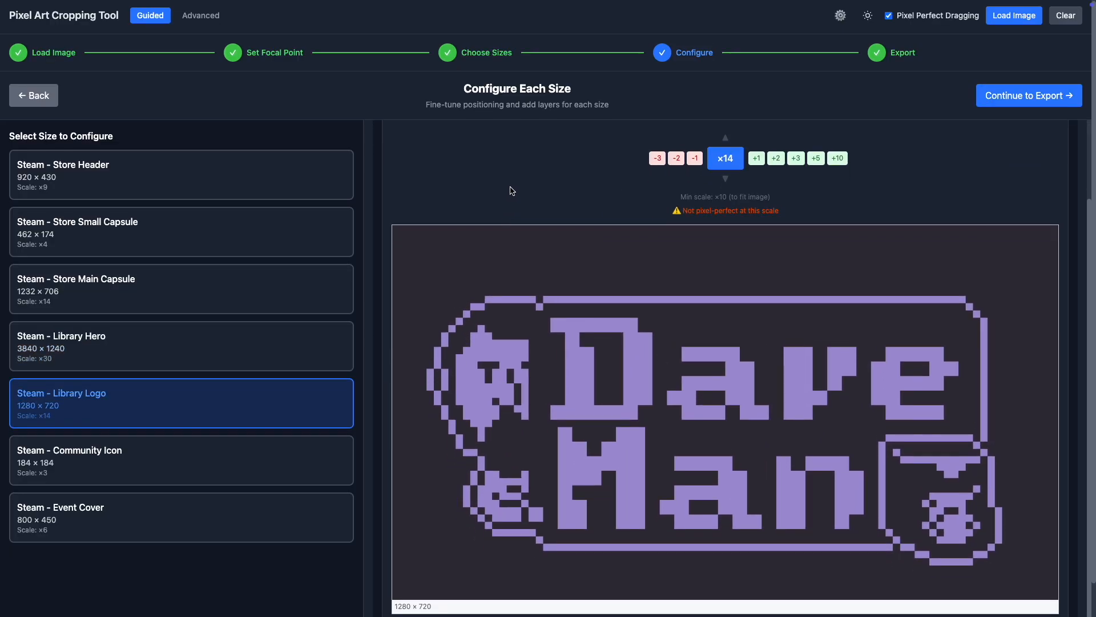
# Remove the Community Icon size and set the Event Cover's scale to ×8
pyautogui.click(169, 456)
pyautogui.click(1057, 167)
pyautogui.click(171, 445)
pyautogui.click(728, 217)
pyautogui.click(727, 217)
pyautogui.scroll(-1, 997, 226)
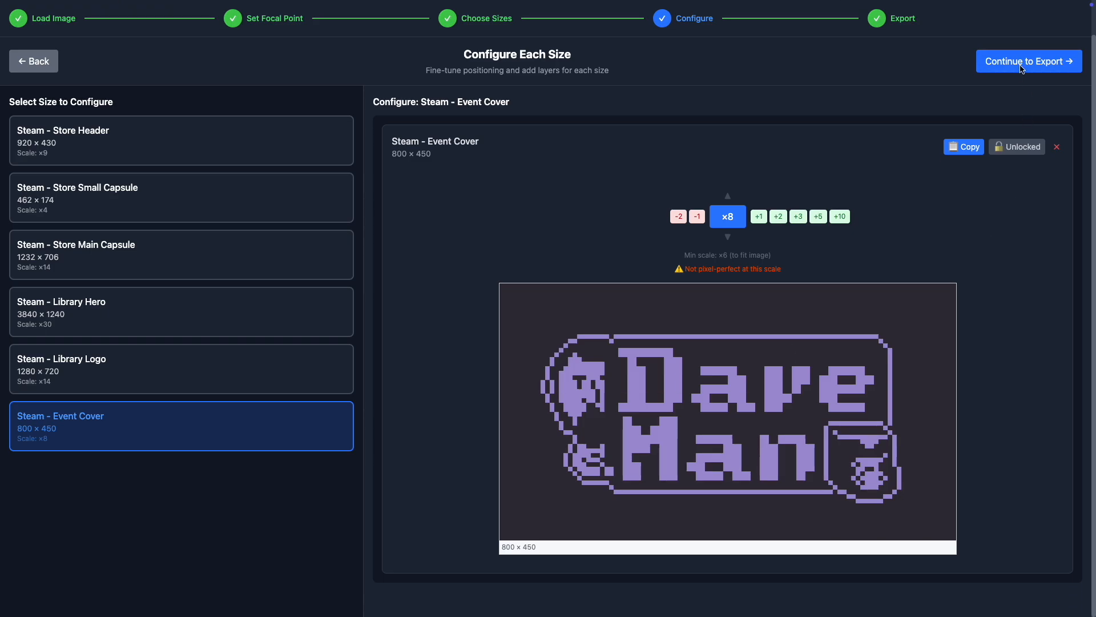
# Export all configured sizes as PNG images into the TEST FOlder directory
pyautogui.click(1025, 61)
pyautogui.click(476, 166)
pyautogui.click(743, 331)
pyautogui.click(387, 331)
# Preview the exported dave-man-logo Steam images one after another in the TEST FOlder
pyautogui.click(846, 56)
pyautogui.press('space')
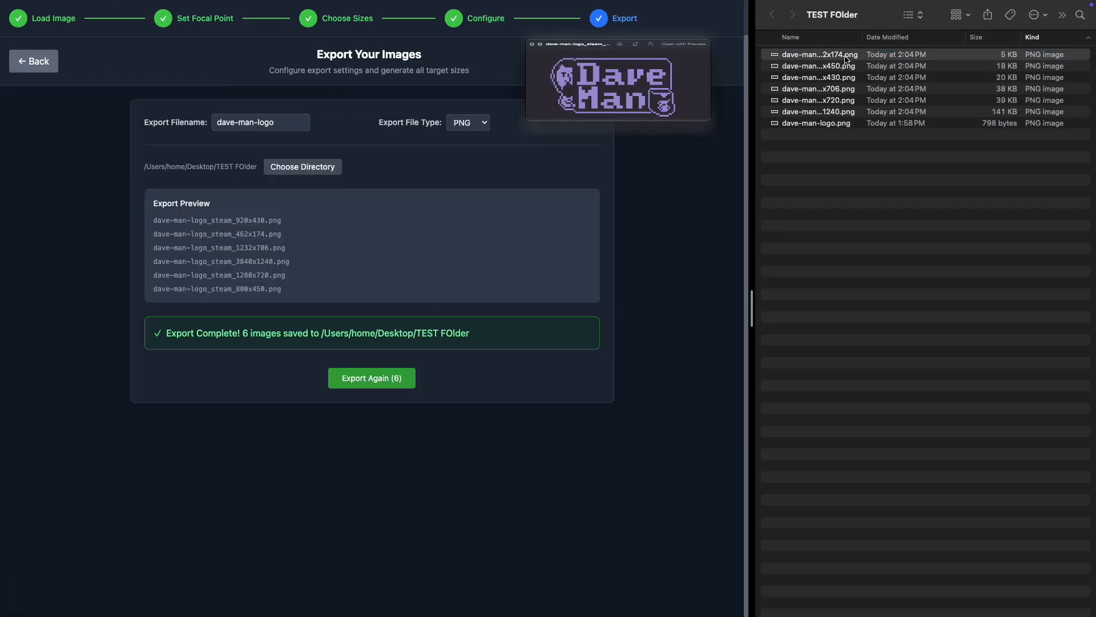
pyautogui.press('Down')
pyautogui.press('Down')
pyautogui.press('Down')
pyautogui.press('Down')
pyautogui.press('Down')
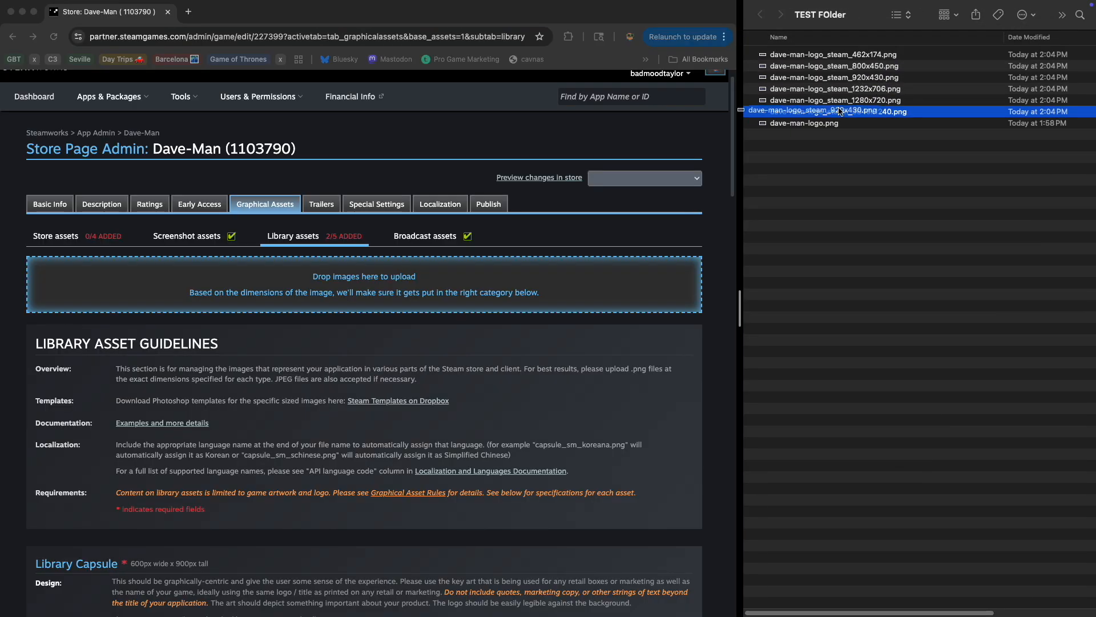
# Upload dave-man-logo_steam_920x430.png to the Steamworks library assets as the English Library Header, confirming the graphical asset rules
pyautogui.moveTo(855, 80); pyautogui.dragTo(977, 48)
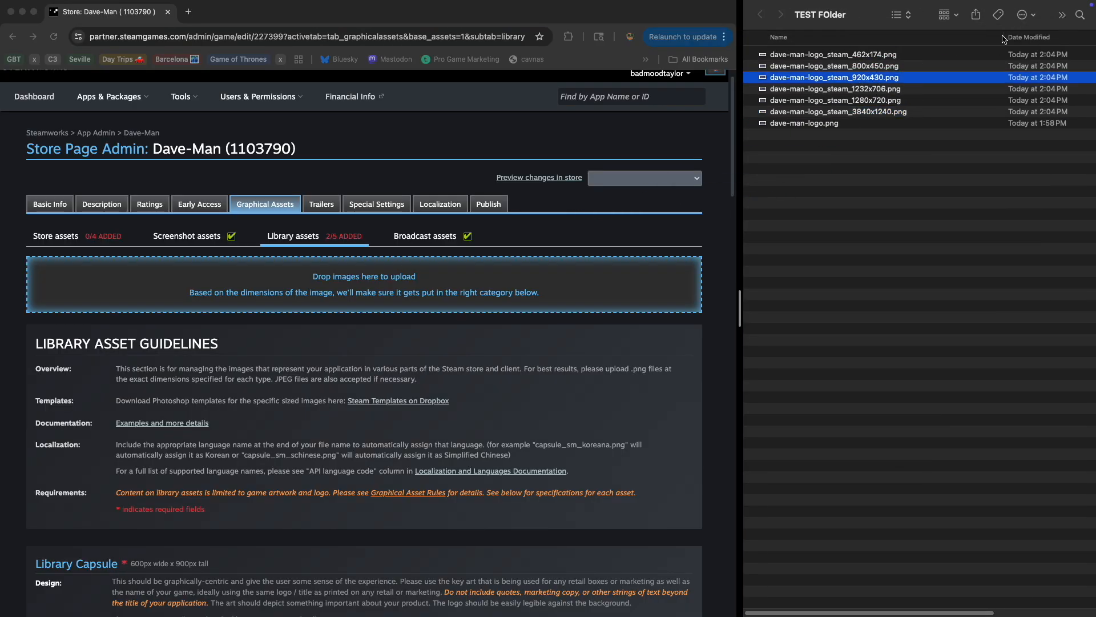
pyautogui.moveTo(805, 78); pyautogui.dragTo(434, 262)
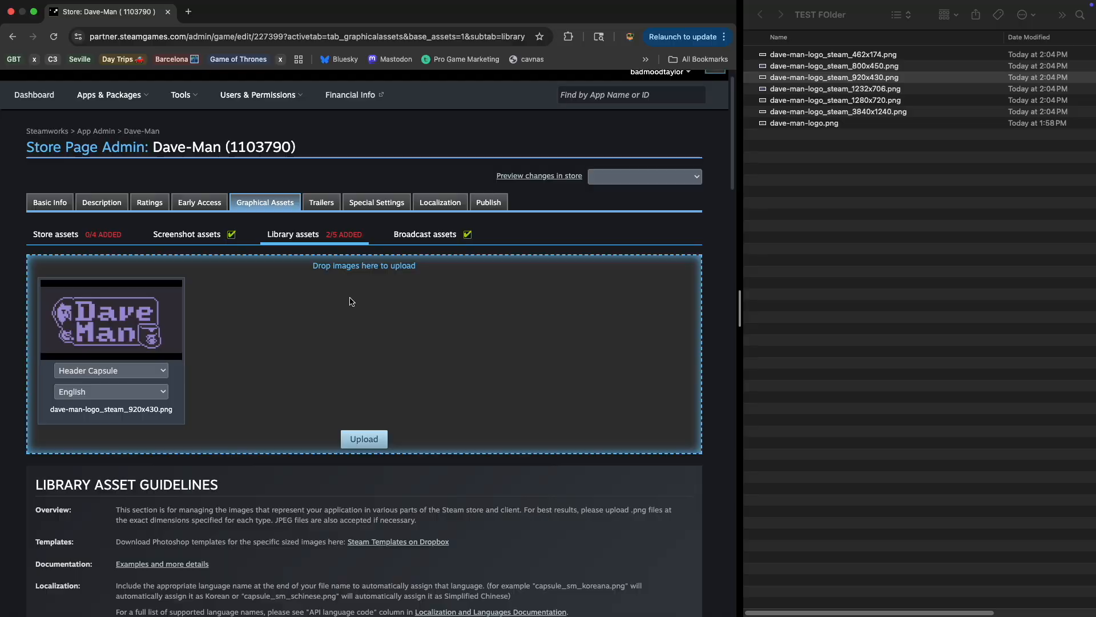
pyautogui.scroll(-11, 274, 363)
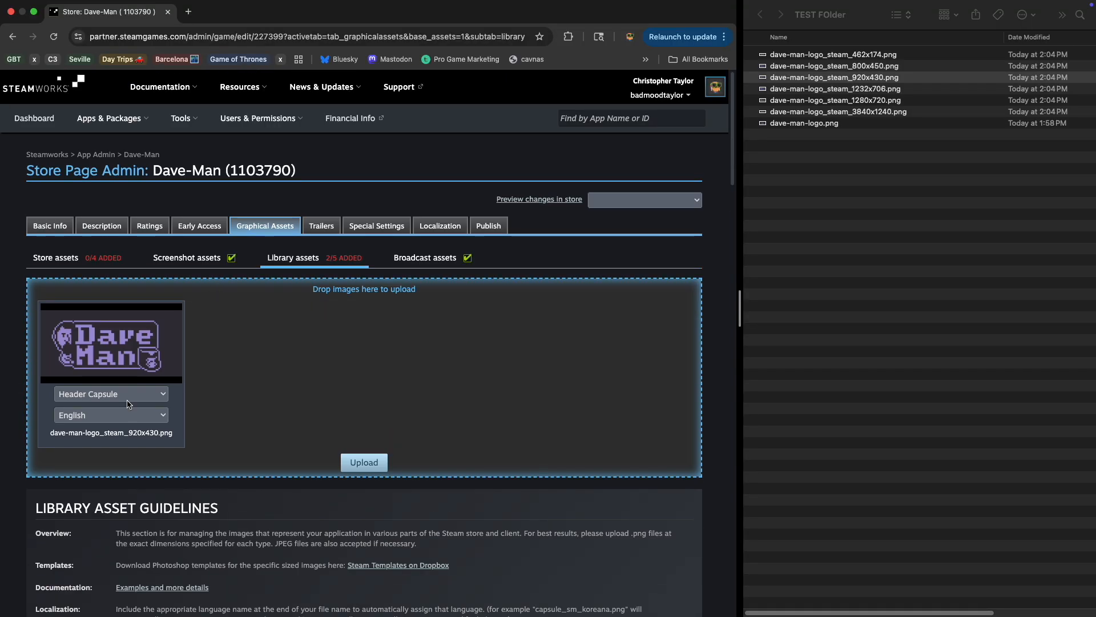
pyautogui.click(114, 394)
pyautogui.click(92, 407)
pyautogui.click(363, 459)
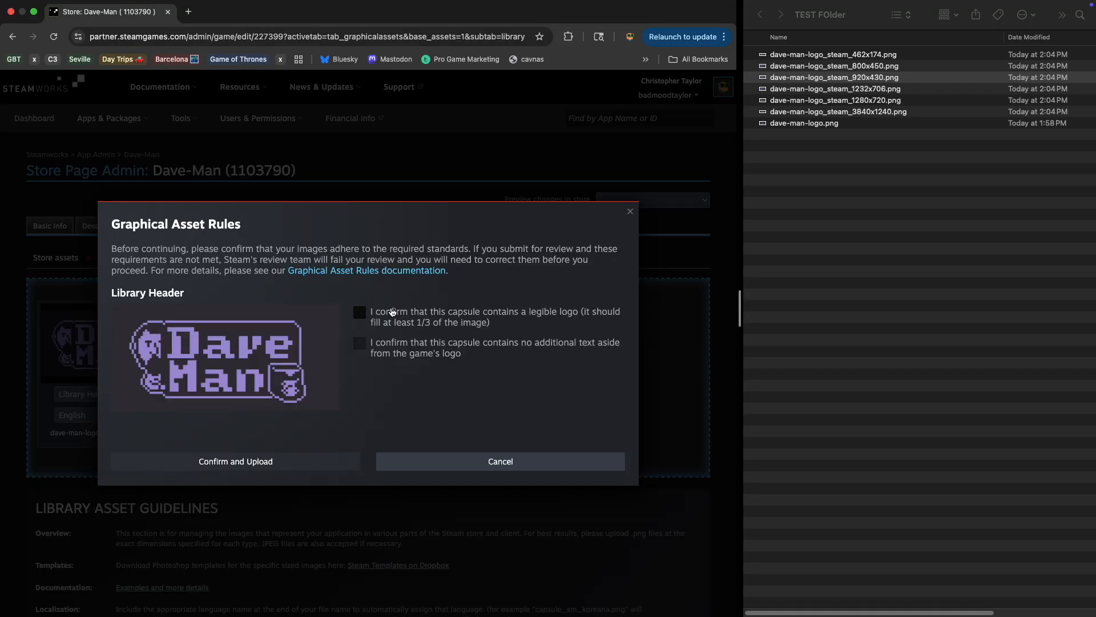
pyautogui.click(359, 343)
pyautogui.click(259, 462)
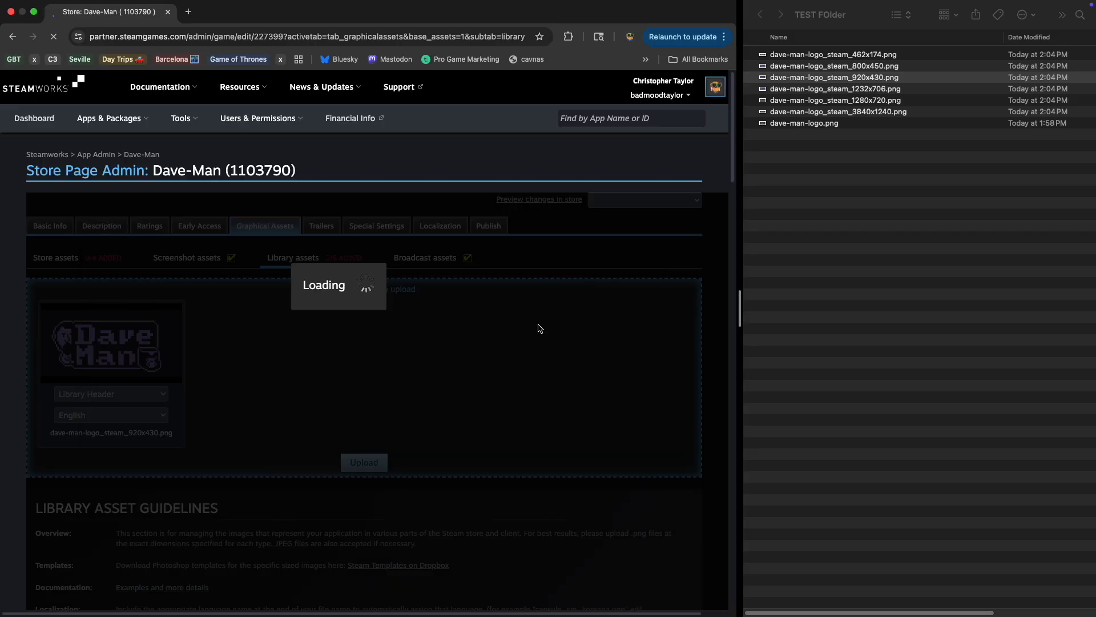
# Examine the library asset page after the upload, highlighting the Library Capsule heading and its required dimensions
pyautogui.scroll(-20, 537, 326)
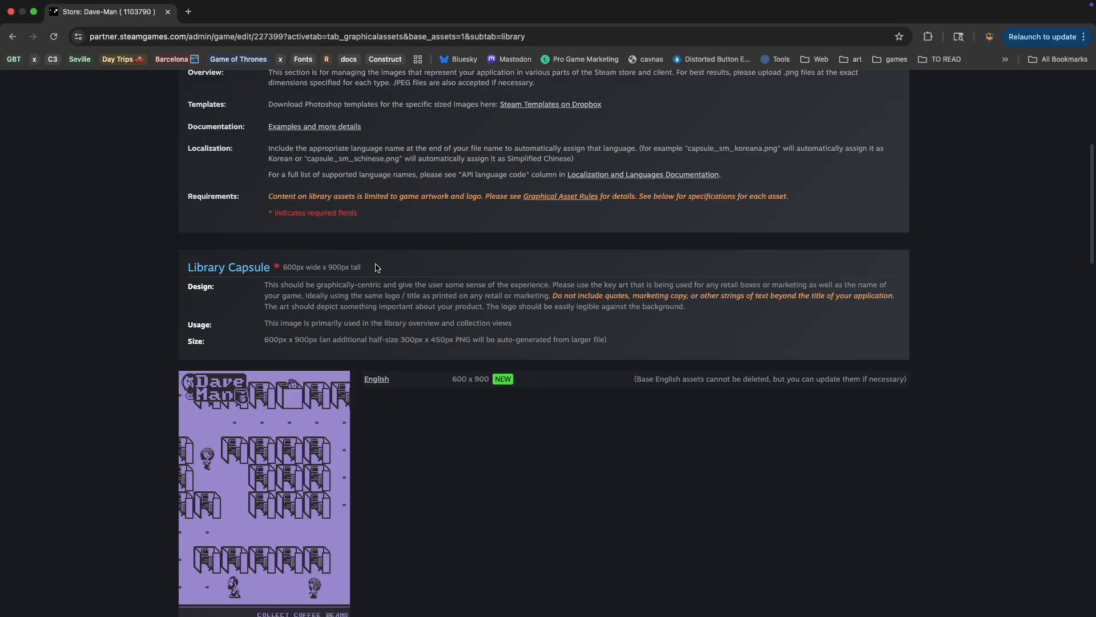
pyautogui.moveTo(377, 267); pyautogui.dragTo(191, 264)
pyautogui.scroll(-2, 107, 309)
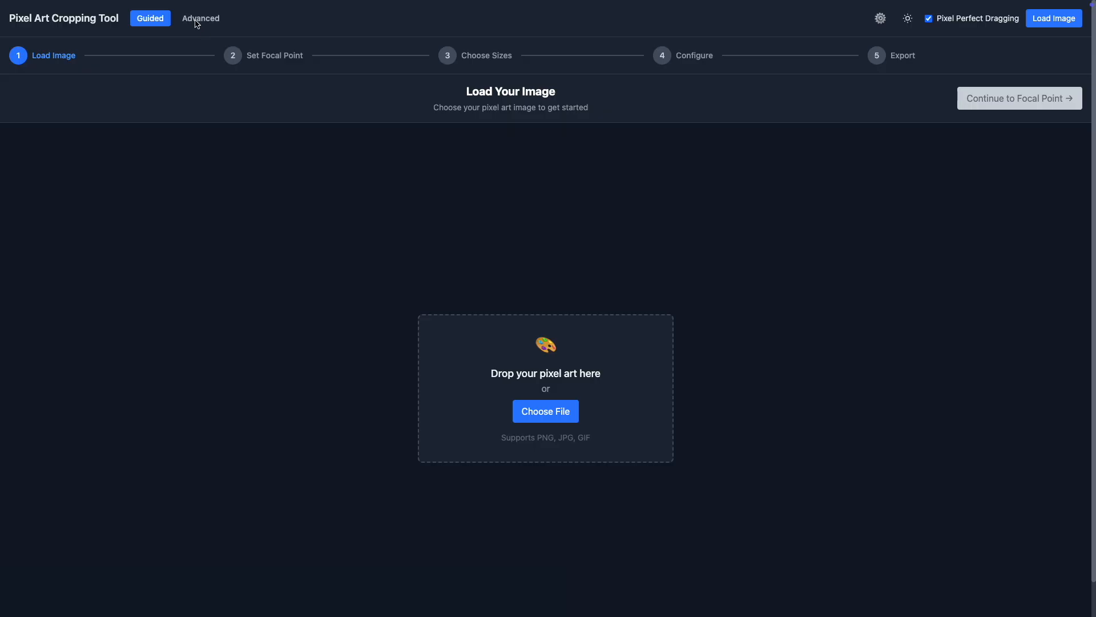
# Switch the Pixel Art Cropping Tool to Advanced mode and load level-with-three-kates.png
pyautogui.click(196, 23)
pyautogui.click(558, 350)
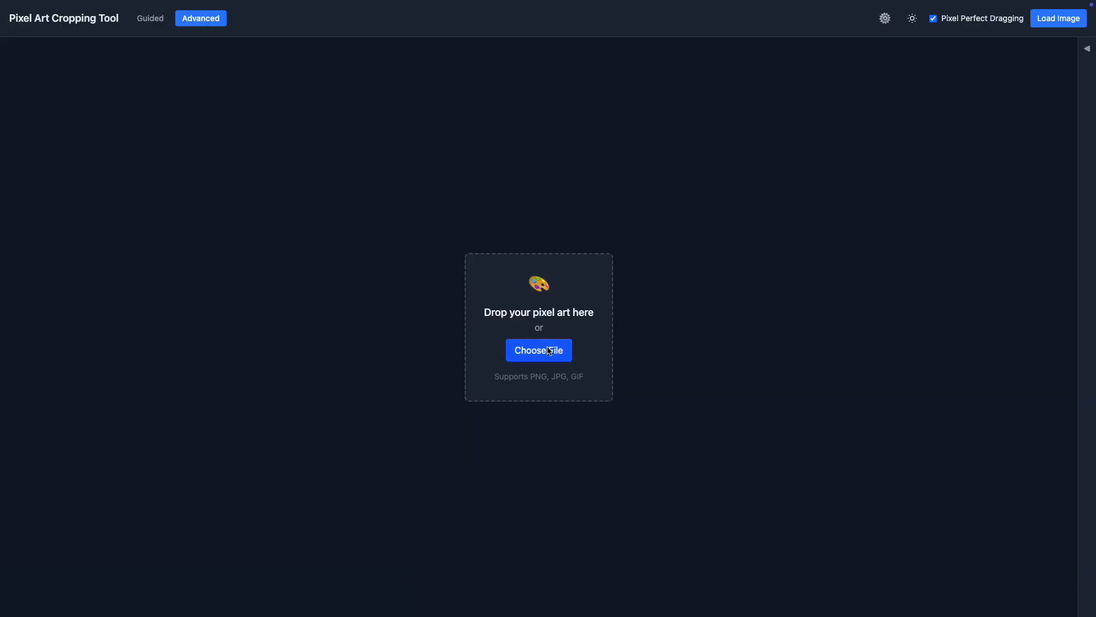
pyautogui.doubleClick(462, 253)
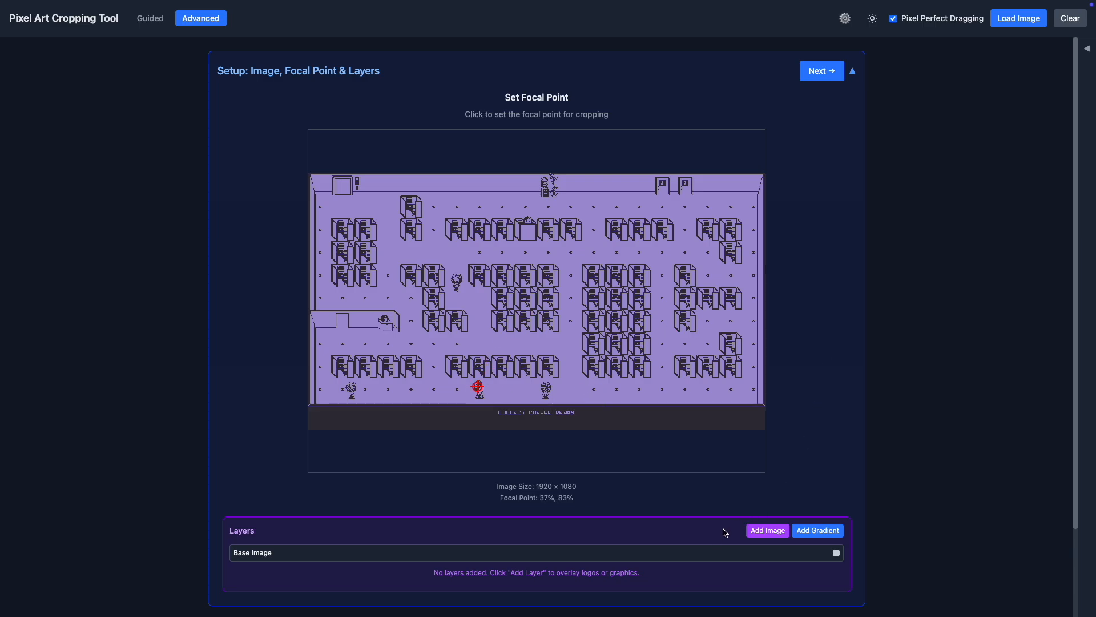
# Add a solid gradient overlay layer at 63% opacity with the dark colour RGB 51, 47, 56
pyautogui.click(818, 530)
pyautogui.scroll(-3, 292, 470)
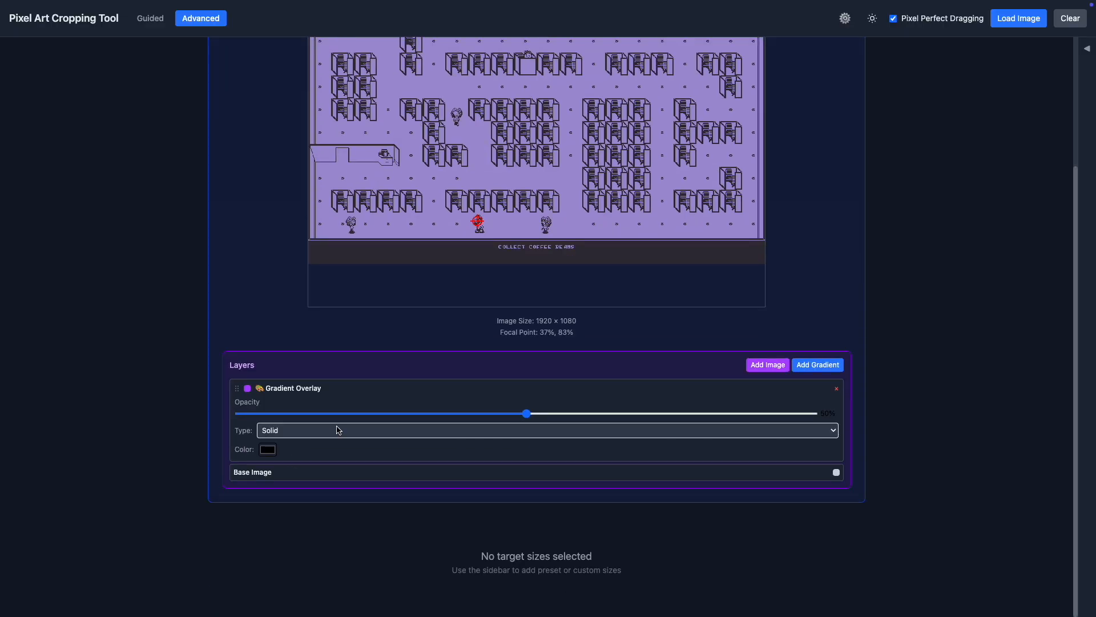
pyautogui.moveTo(526, 413); pyautogui.dragTo(601, 414)
pyautogui.click(275, 455)
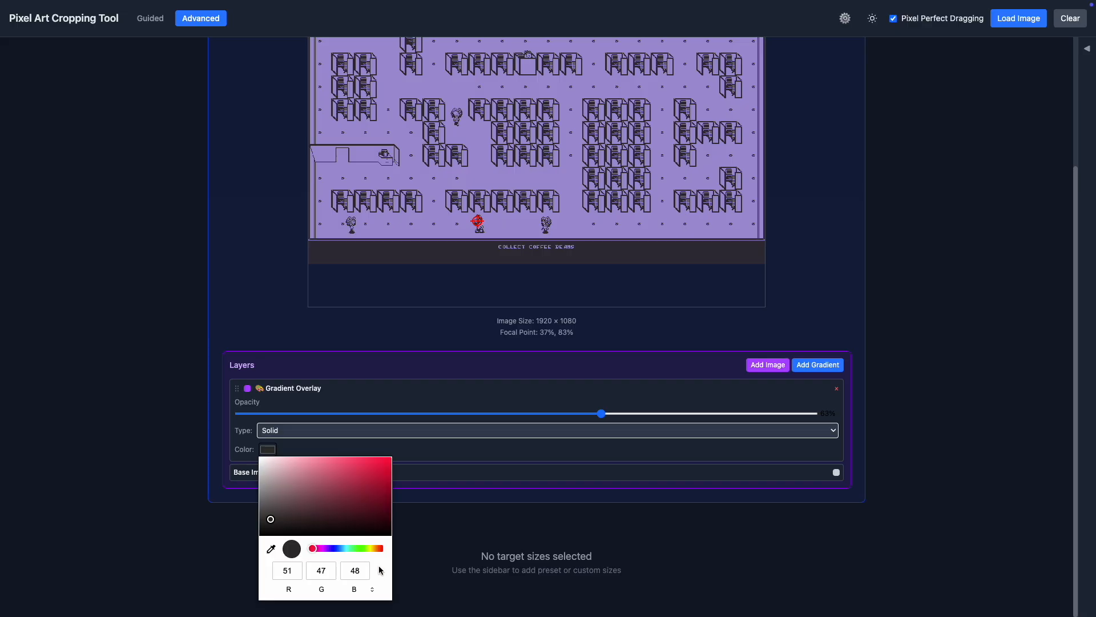
pyautogui.write('56')
pyautogui.press('Return')
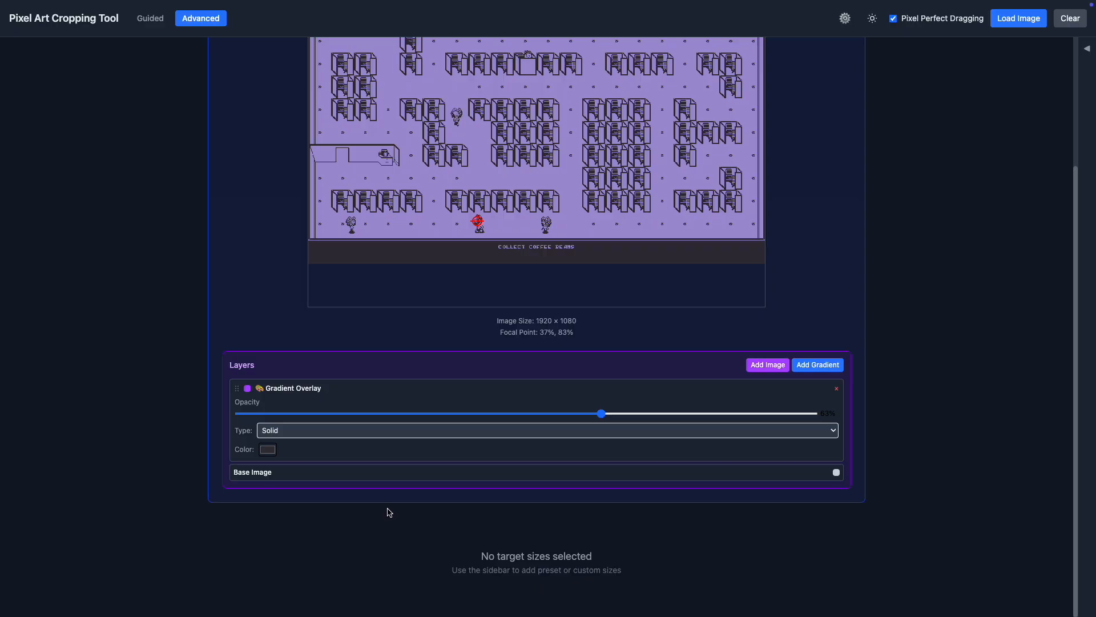
# Add dave-man-logo-transparent.png as an image layer above the gradient overlay
pyautogui.scroll(2, 766, 341)
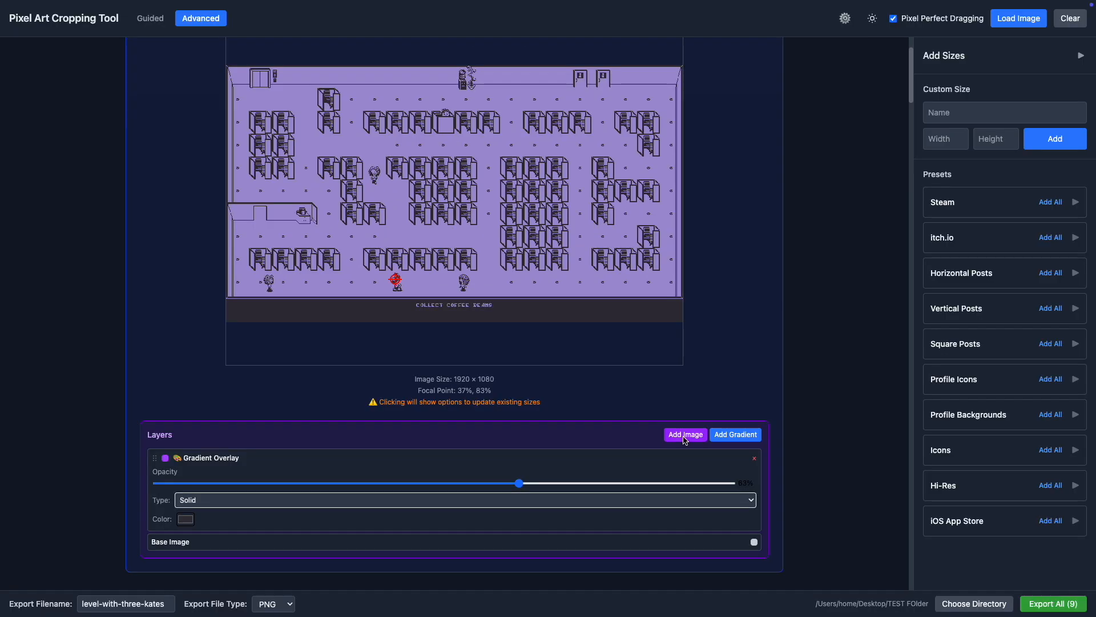
pyautogui.click(685, 435)
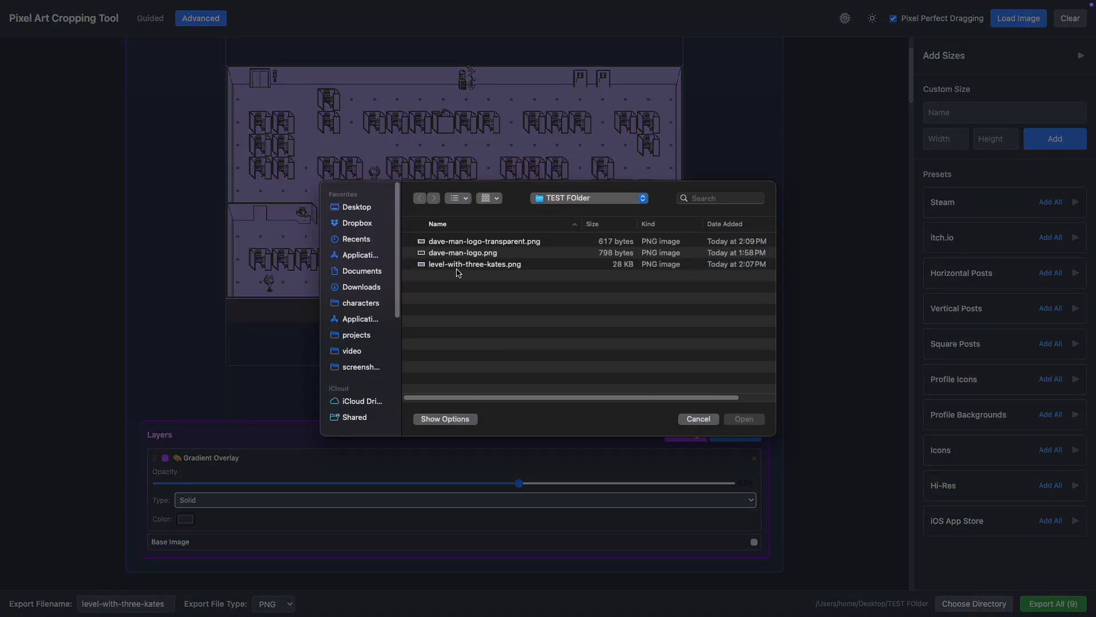
pyautogui.doubleClick(478, 243)
# Set the scale of the dave-man-logo-transparent layer to ×4.5 in the Steam Store Header
pyautogui.scroll(-5, 196, 349)
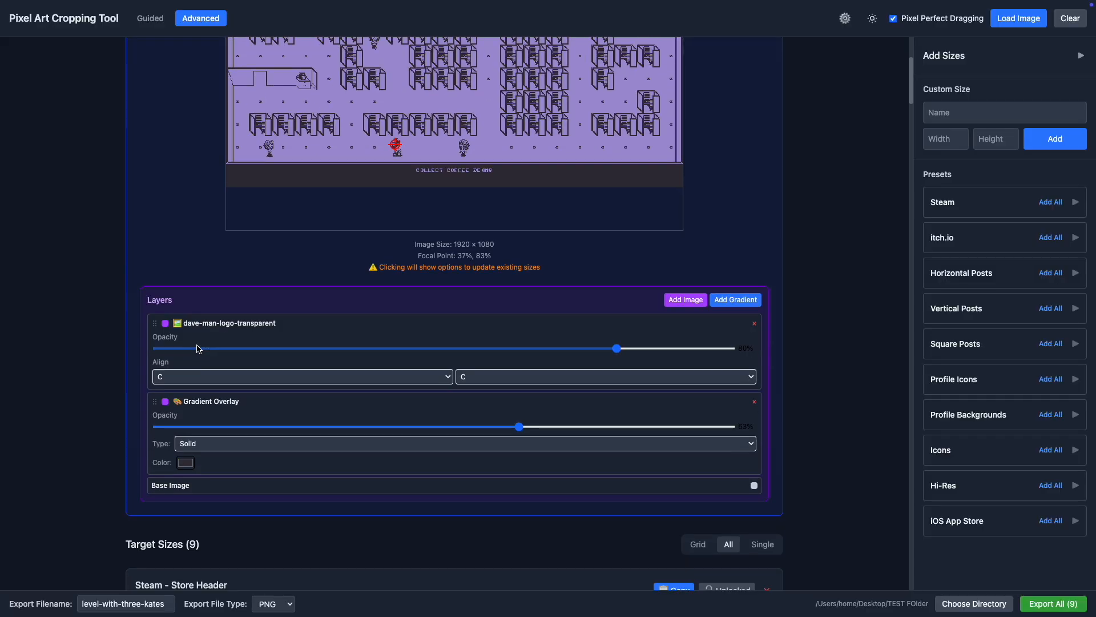
pyautogui.scroll(-3, 196, 349)
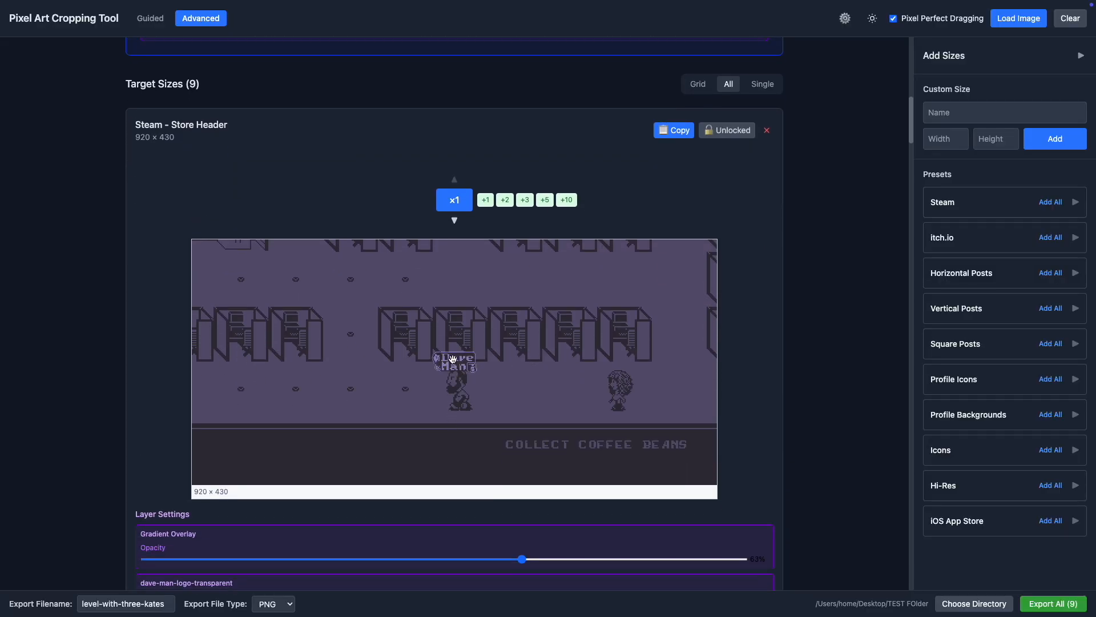
pyautogui.scroll(-2, 455, 566)
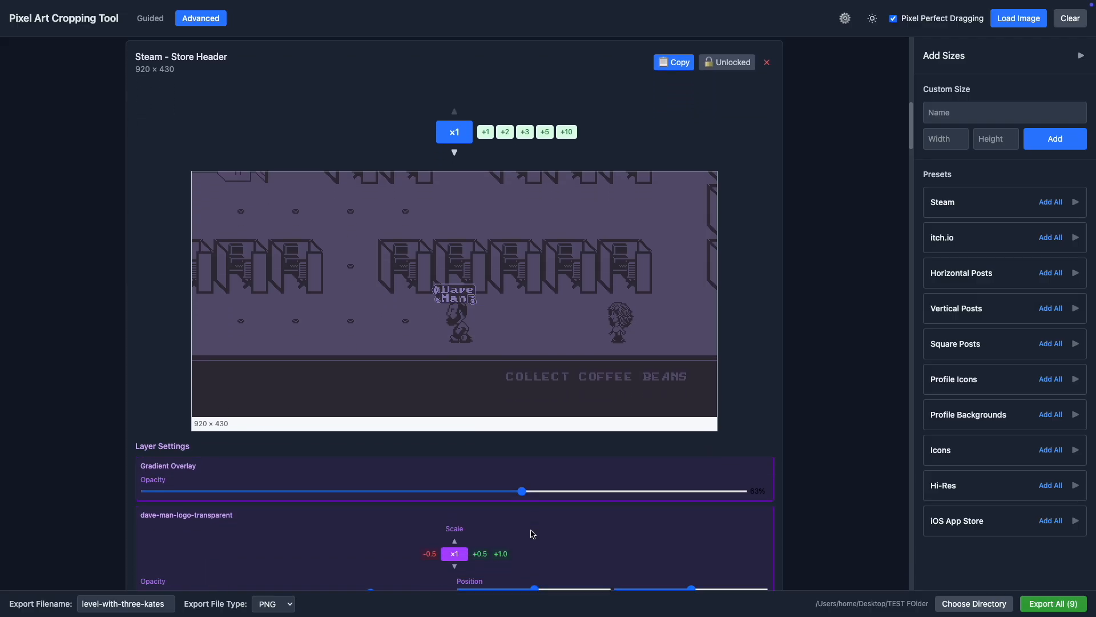
pyautogui.click(456, 532)
pyautogui.click(455, 532)
pyautogui.click(456, 533)
pyautogui.click(455, 532)
pyautogui.click(455, 532)
pyautogui.click(456, 532)
pyautogui.click(456, 532)
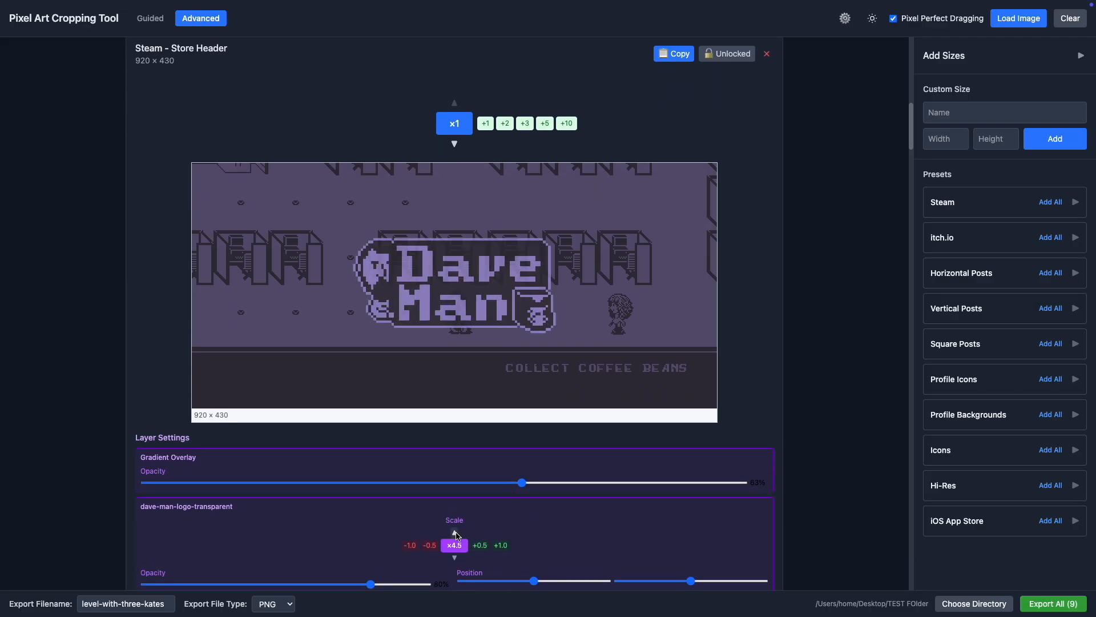
# Set the Store Header logo layer's opacity to 100% and move the logo to the crop's left side
pyautogui.scroll(-1, 536, 514)
pyautogui.moveTo(371, 584); pyautogui.dragTo(432, 584)
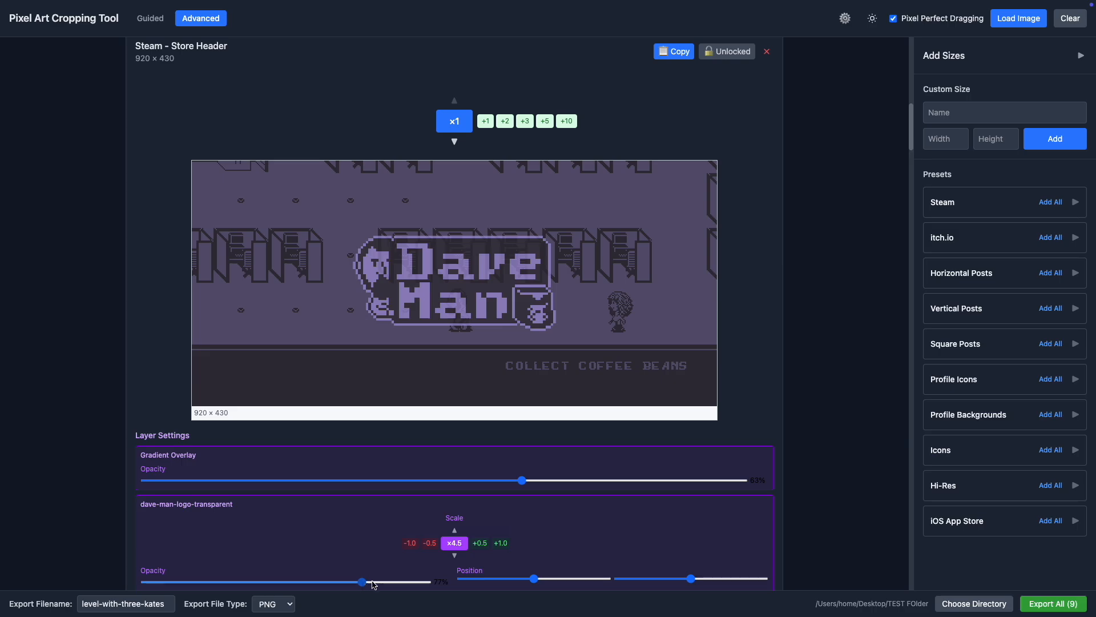
pyautogui.moveTo(485, 281); pyautogui.dragTo(337, 264)
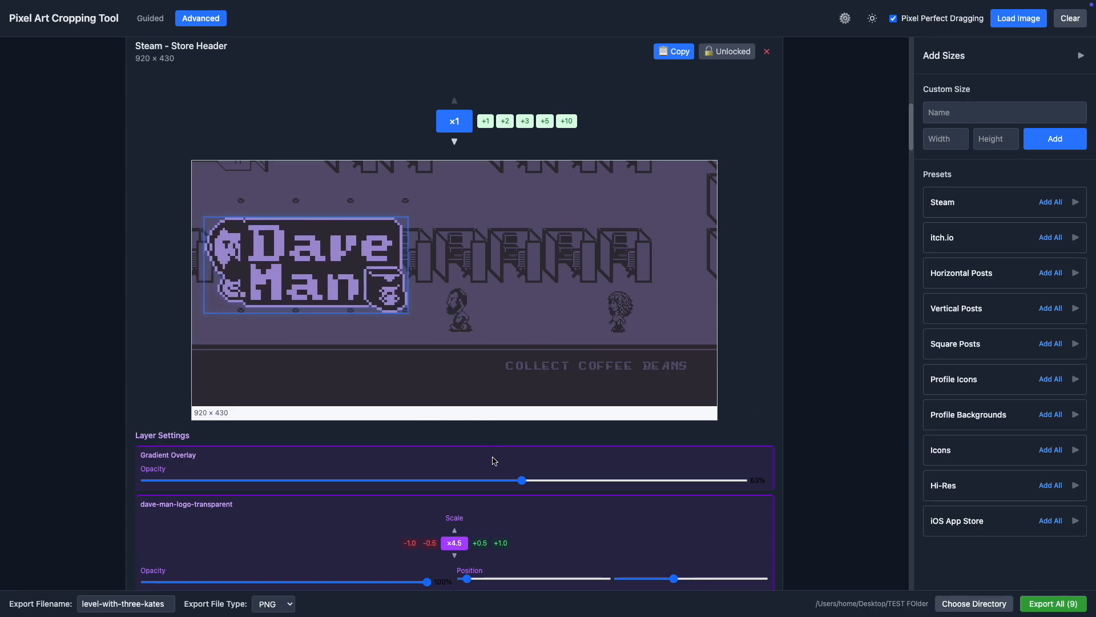
# Set the Store Header's gradient overlay opacity to 75% and enlarge the base image to ×2
pyautogui.moveTo(522, 480); pyautogui.dragTo(594, 480)
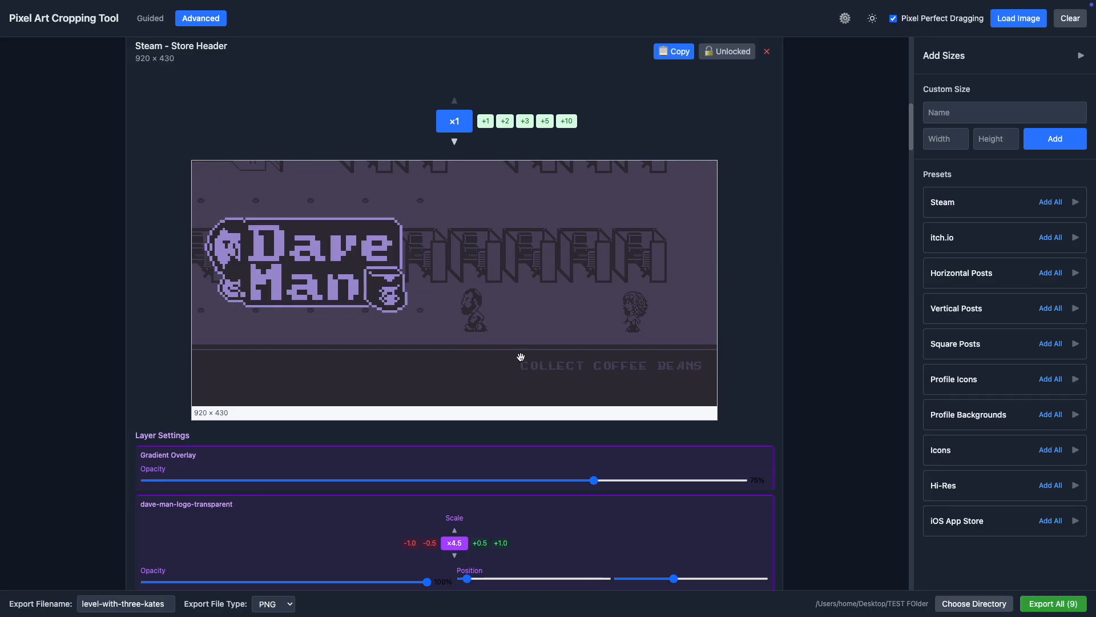
pyautogui.scroll(1, 605, 341)
pyautogui.moveTo(468, 275); pyautogui.dragTo(471, 276)
# Position the logo at the top centre of the Store Header, with the two characters below on either side
pyautogui.moveTo(306, 266); pyautogui.dragTo(468, 281)
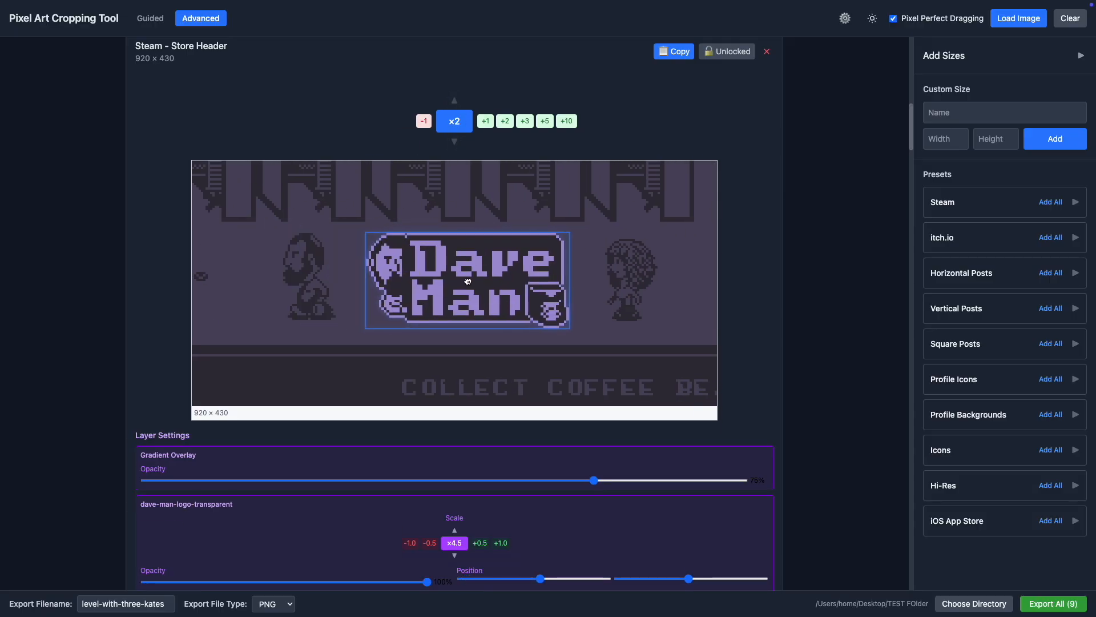
pyautogui.moveTo(541, 363); pyautogui.dragTo(545, 399)
pyautogui.moveTo(490, 290); pyautogui.dragTo(477, 241)
pyautogui.moveTo(334, 329); pyautogui.dragTo(338, 335)
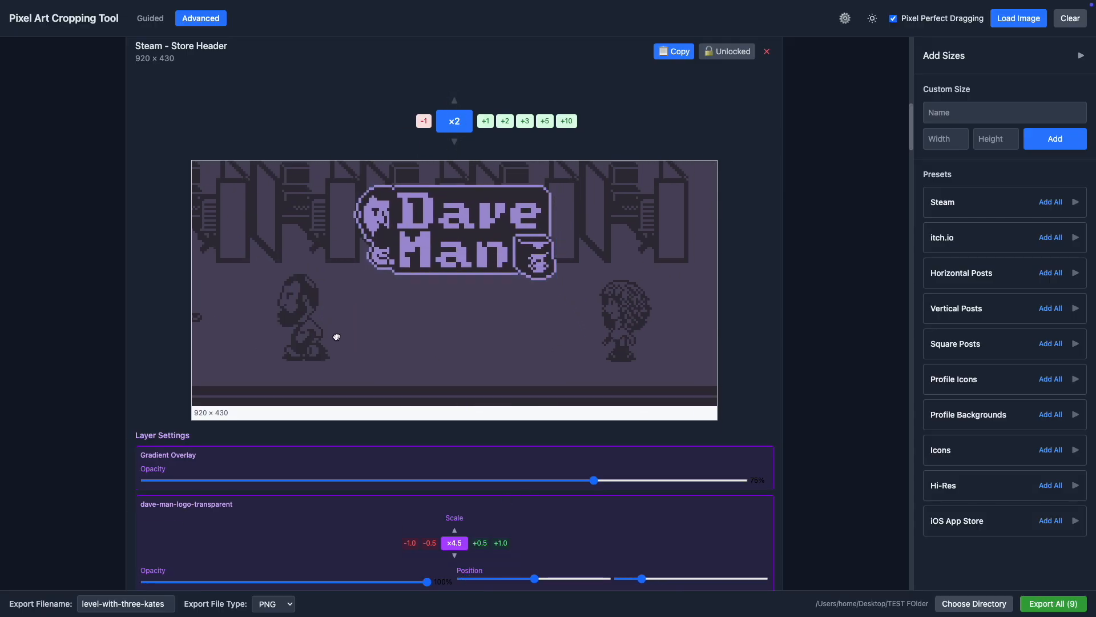
# Lower the gradient overlay's opacity and move the logo up while nudging the artwork downward
pyautogui.moveTo(594, 480); pyautogui.dragTo(307, 484)
pyautogui.moveTo(455, 240); pyautogui.dragTo(456, 193)
pyautogui.scroll(-1, 125, 309)
pyautogui.scroll(-1, 125, 310)
pyautogui.moveTo(243, 186); pyautogui.dragTo(240, 208)
# Raise the logo layer to full opacity in the next target size, enlarge it and shift it to the left
pyautogui.scroll(-6, 154, 303)
pyautogui.moveTo(535, 569); pyautogui.dragTo(478, 570)
pyautogui.moveTo(372, 573); pyautogui.dragTo(429, 573)
pyautogui.moveTo(480, 570)
pyautogui.mouseDown()
pyautogui.moveTo(622, 576)
pyautogui.moveTo(477, 570)
pyautogui.mouseUp()
pyautogui.tripleClick(455, 522)
pyautogui.moveTo(400, 346)
pyautogui.mouseDown()
pyautogui.moveTo(428, 348)
pyautogui.moveTo(390, 346)
pyautogui.moveTo(407, 345)
pyautogui.mouseUp()
pyautogui.doubleClick(454, 521)
# Try another base image scale and shift the artwork right within the same crop
pyautogui.click(455, 237)
pyautogui.click(454, 279)
pyautogui.moveTo(495, 355); pyautogui.dragTo(566, 349)
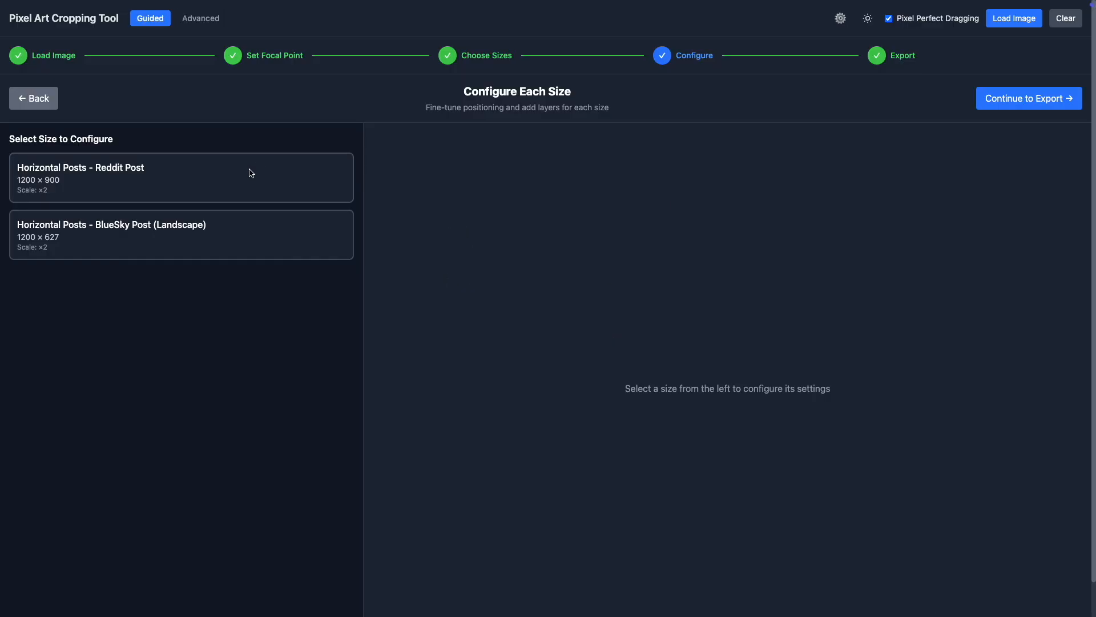
# Set the base image scale of the Reddit Post size to ×8
pyautogui.click(247, 171)
pyautogui.scroll(-1, 583, 210)
pyautogui.scroll(-1, 584, 209)
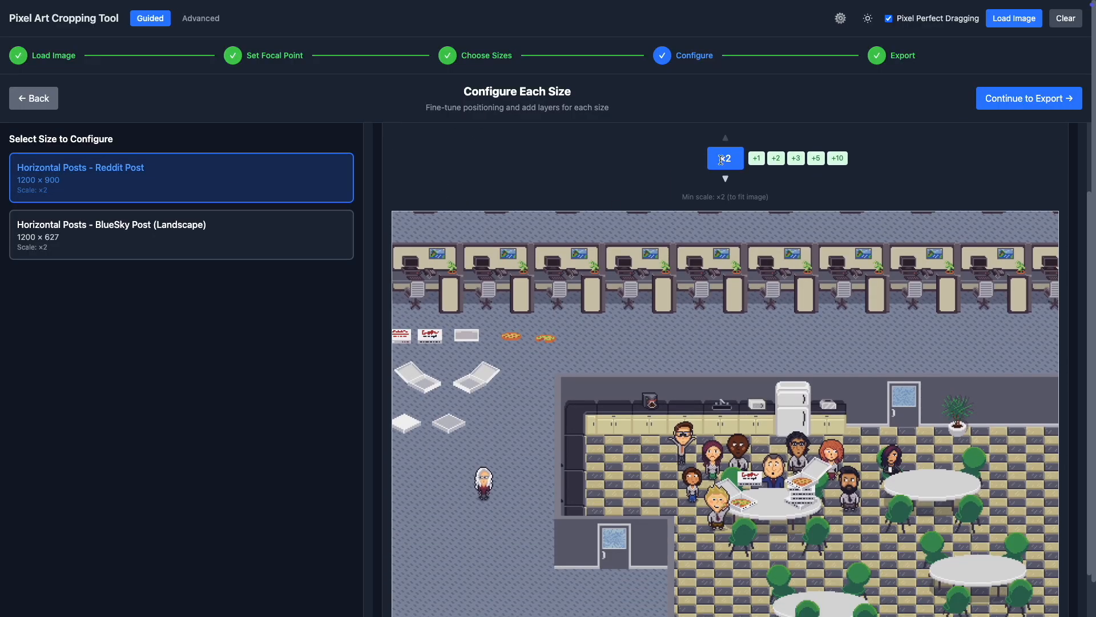
pyautogui.click(725, 138)
pyautogui.click(726, 138)
pyautogui.click(726, 137)
pyautogui.click(725, 137)
pyautogui.click(726, 138)
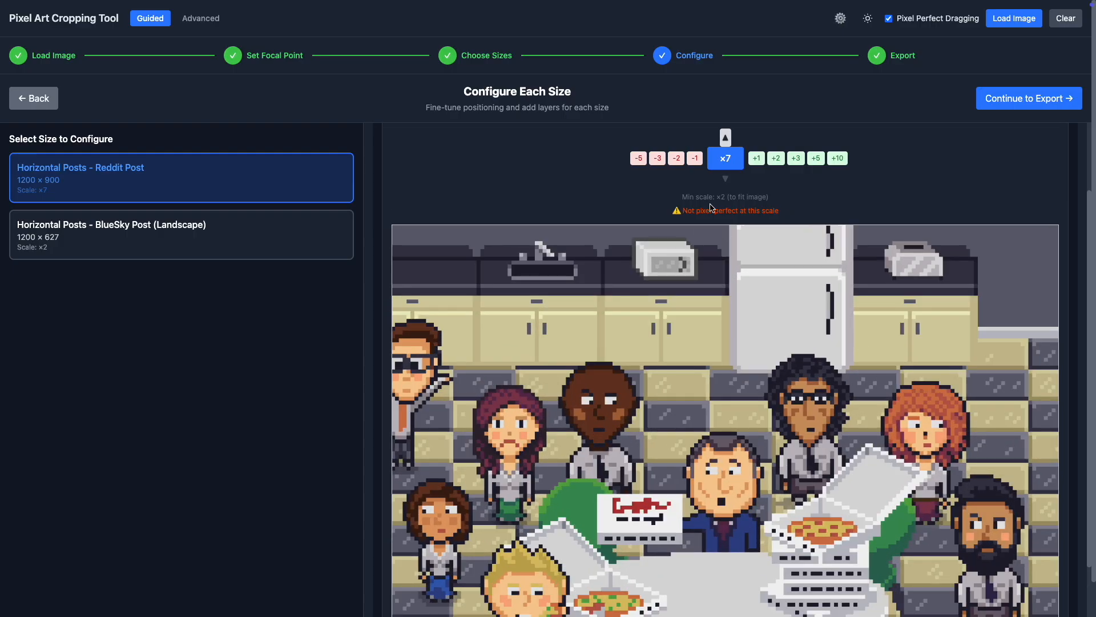
pyautogui.click(726, 137)
# Shift the artwork right and slightly down within the Reddit Post crop
pyautogui.moveTo(716, 440); pyautogui.dragTo(749, 440)
pyautogui.scroll(-2, 705, 358)
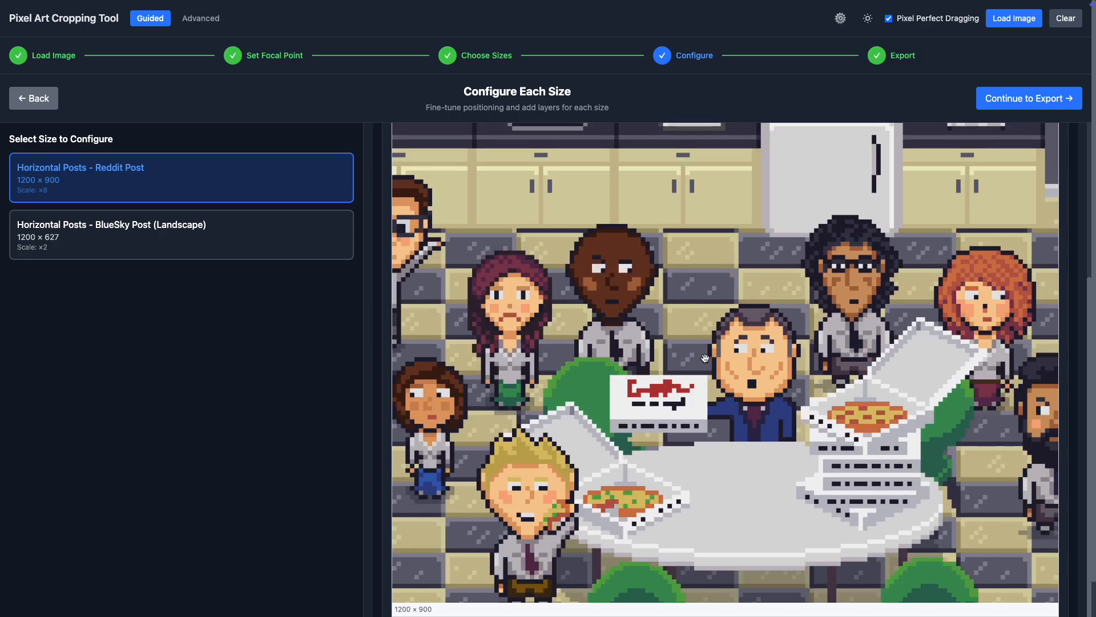
pyautogui.moveTo(753, 320); pyautogui.dragTo(756, 322)
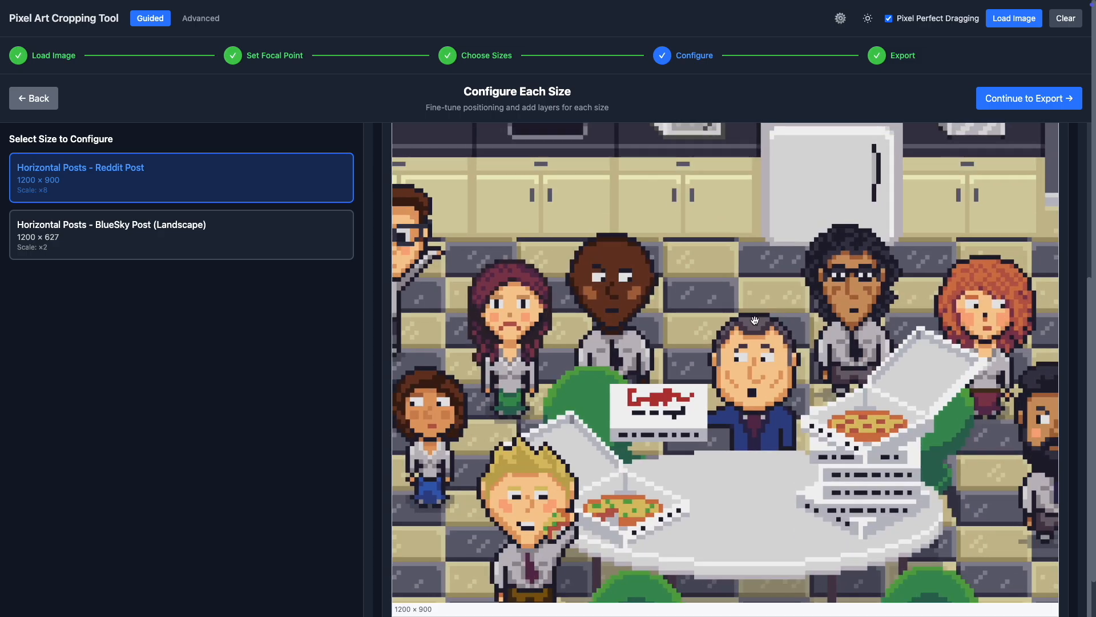
pyautogui.scroll(4, 755, 320)
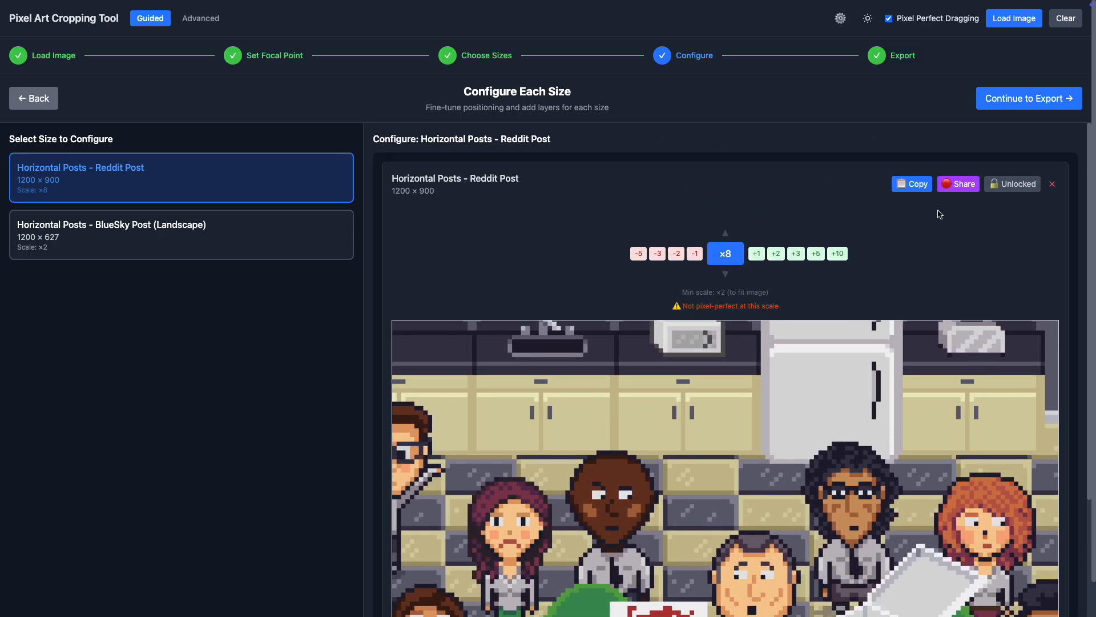
# Set the default subreddit to IndieDev and the Reddit prompt to "Weekly Dev Screenshot", and save the settings
pyautogui.click(960, 184)
pyautogui.click(841, 22)
pyautogui.click(440, 369)
pyautogui.write('IndieDev')
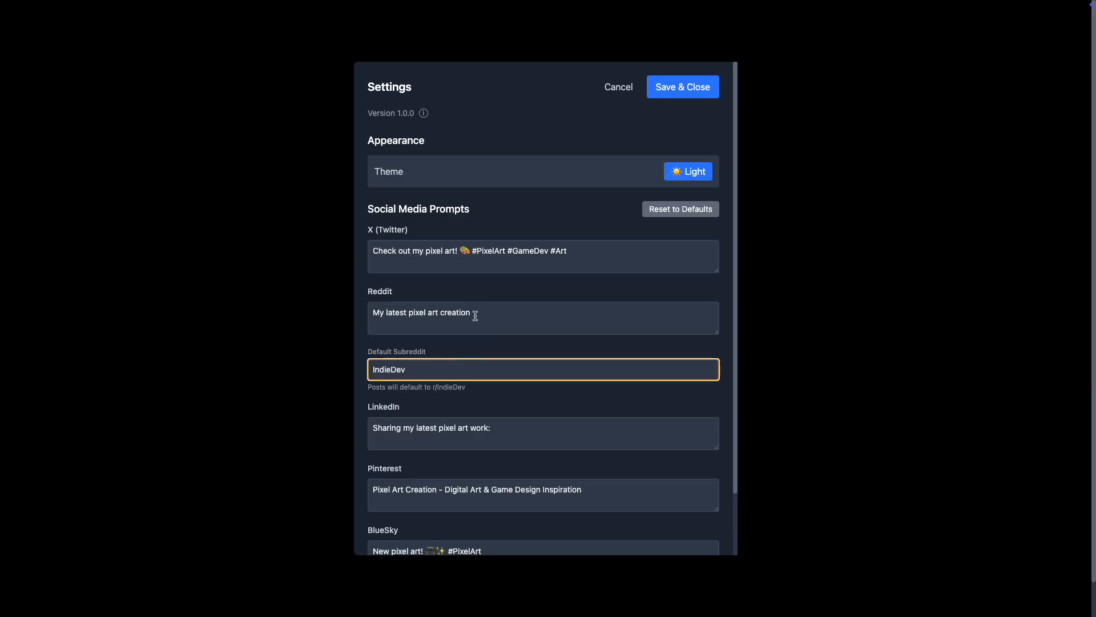
pyautogui.tripleClick(475, 315)
pyautogui.write('Weekly Dev Screenshot')
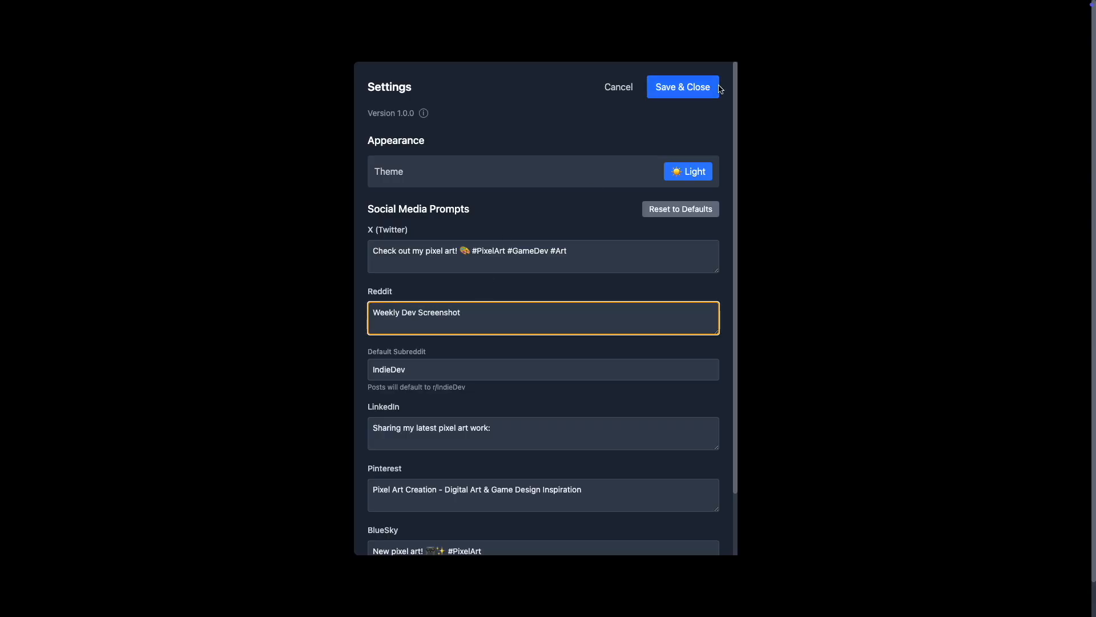
pyautogui.click(717, 86)
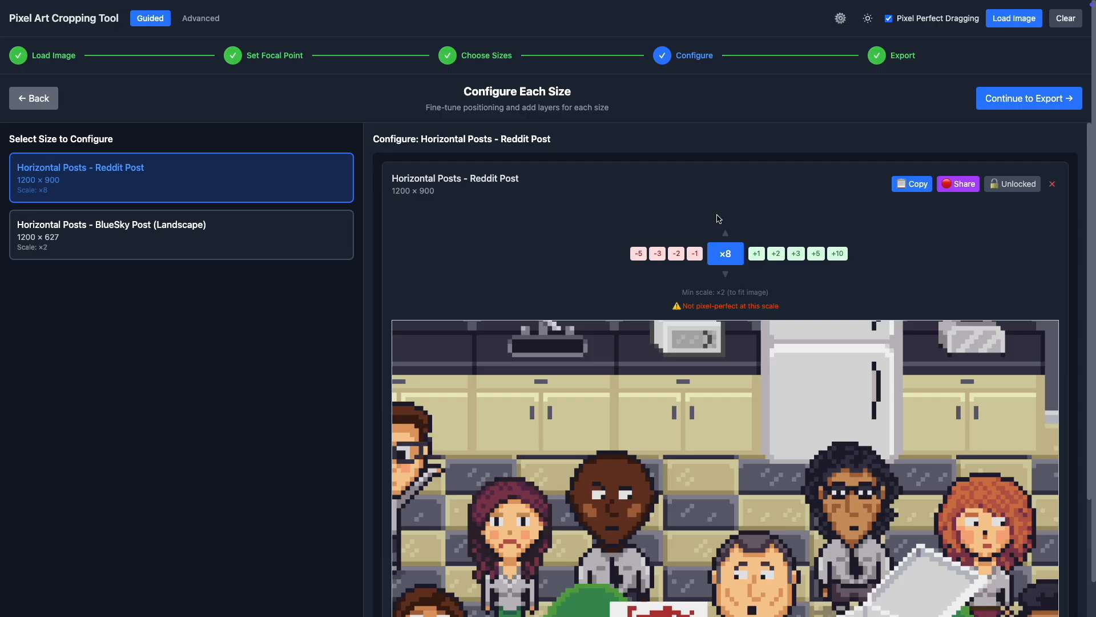
# Share the Reddit Post crop to r/IndieDev as an image post, paste the image in, and return to the cropping tool
pyautogui.click(959, 184)
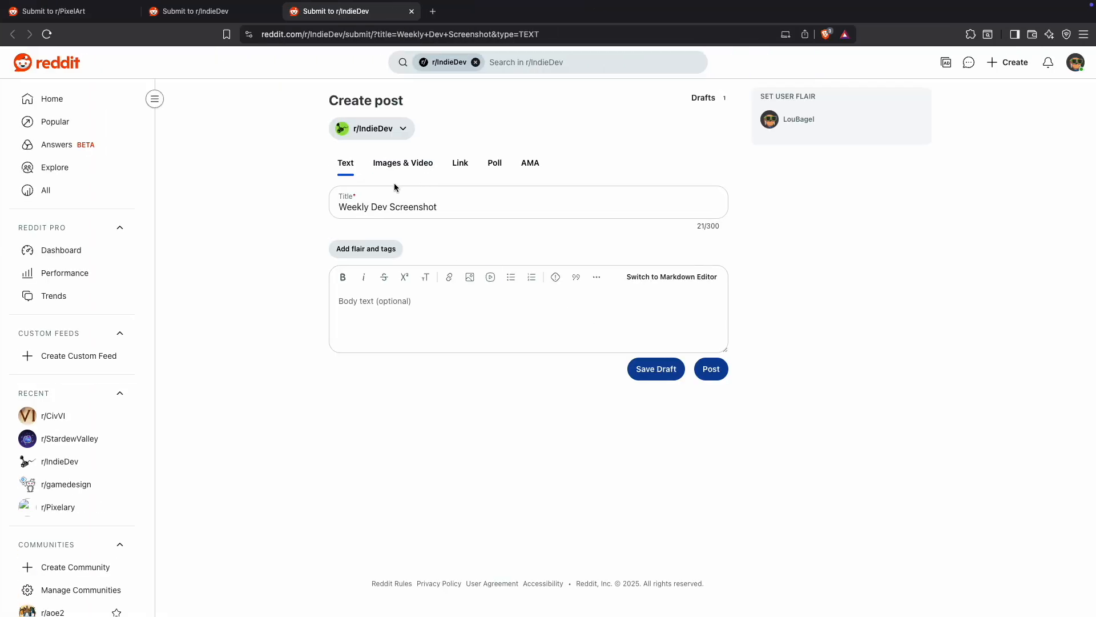
pyautogui.click(381, 169)
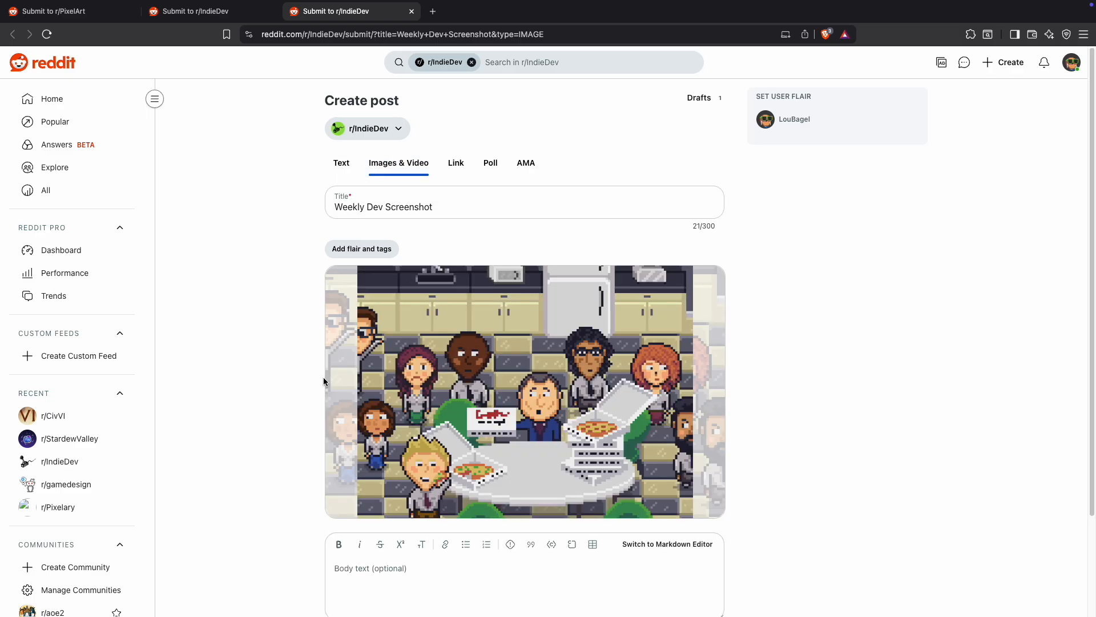
pyautogui.hotkey('ctrl', 'Left')
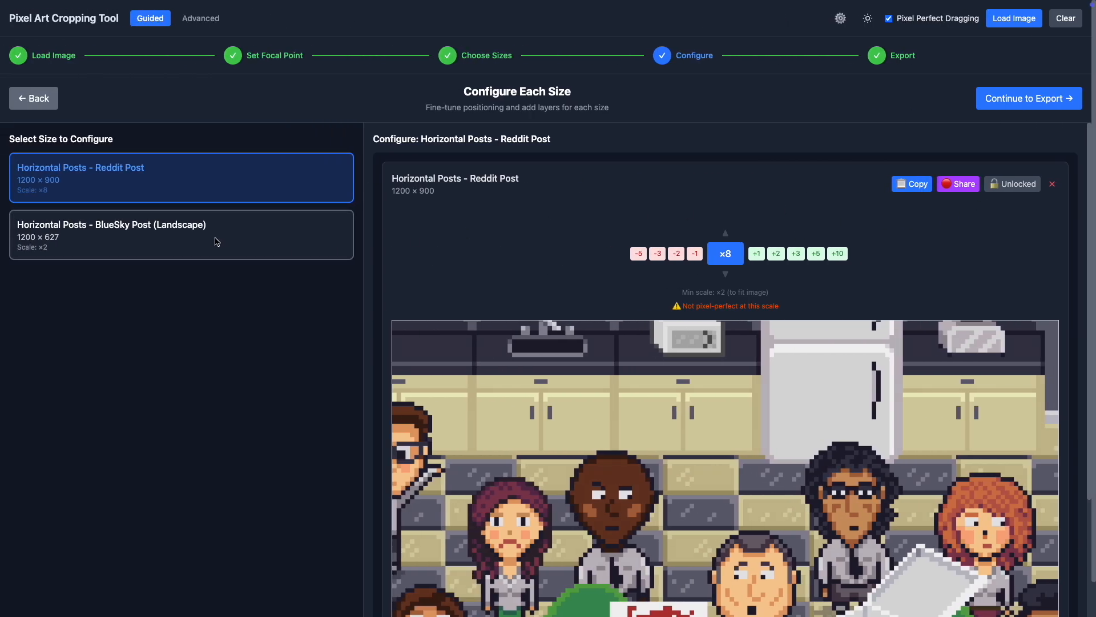
# Set the BlueSky Post (Landscape) base image scale to ×5 and shift the artwork left within its crop
pyautogui.click(216, 239)
pyautogui.click(729, 235)
pyautogui.click(729, 235)
pyautogui.click(729, 235)
pyautogui.click(728, 235)
pyautogui.click(729, 236)
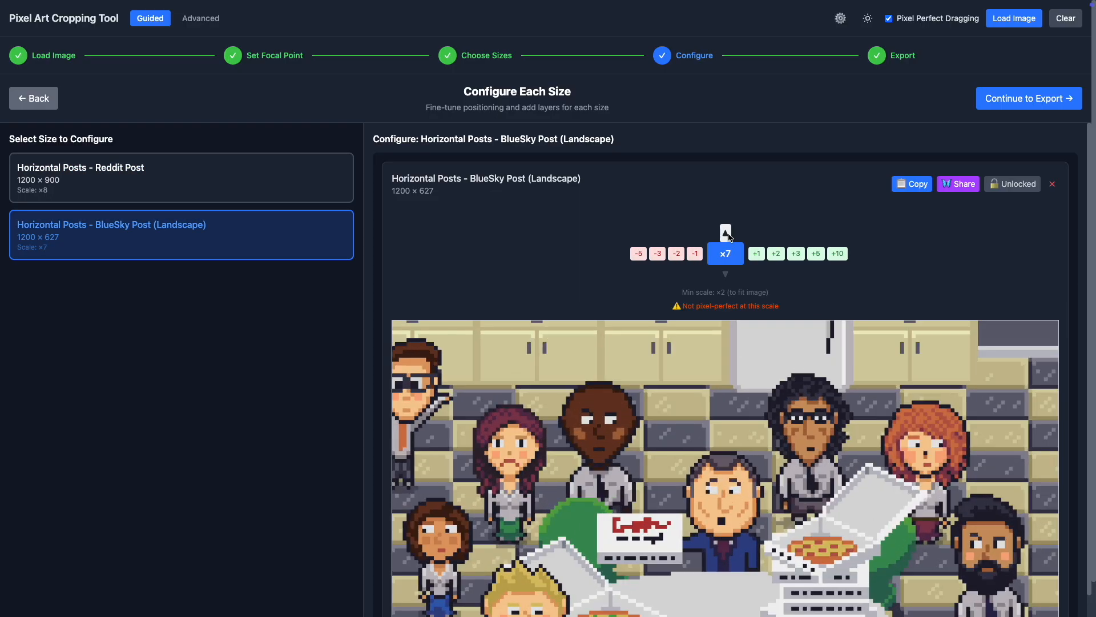
pyautogui.moveTo(588, 244); pyautogui.dragTo(587, 227)
pyautogui.scroll(-1, 587, 227)
pyautogui.click(726, 252)
pyautogui.click(726, 253)
pyautogui.moveTo(860, 446); pyautogui.dragTo(813, 447)
pyautogui.moveTo(869, 383); pyautogui.dragTo(864, 386)
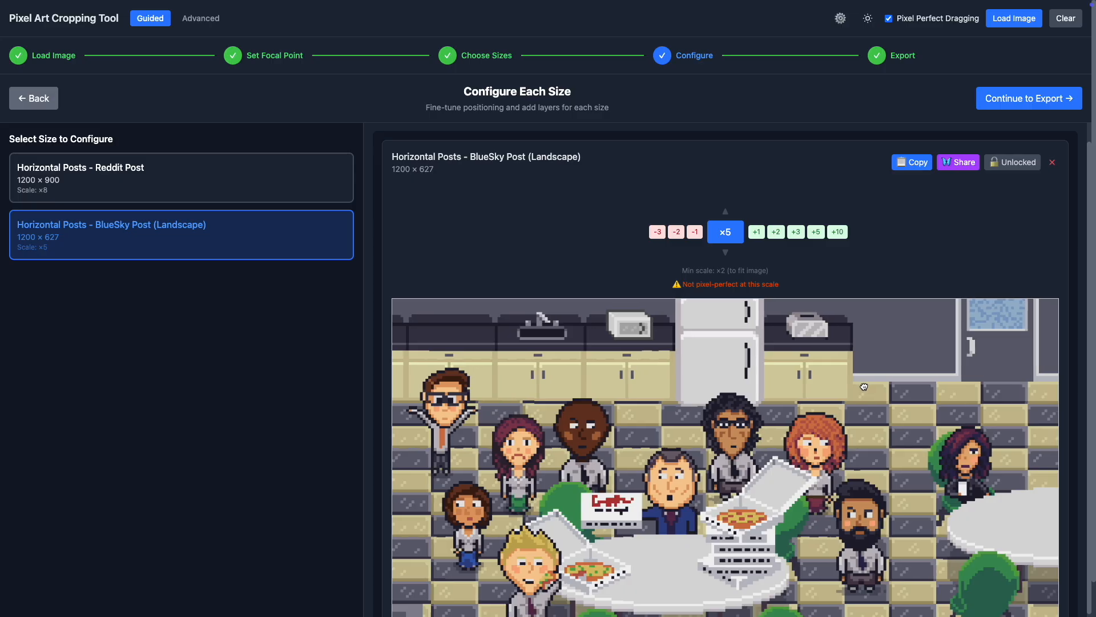
# Share the BlueSky Post (Landscape) crop to Bluesky and paste the image into the new post
pyautogui.scroll(-1, 533, 211)
pyautogui.click(952, 139)
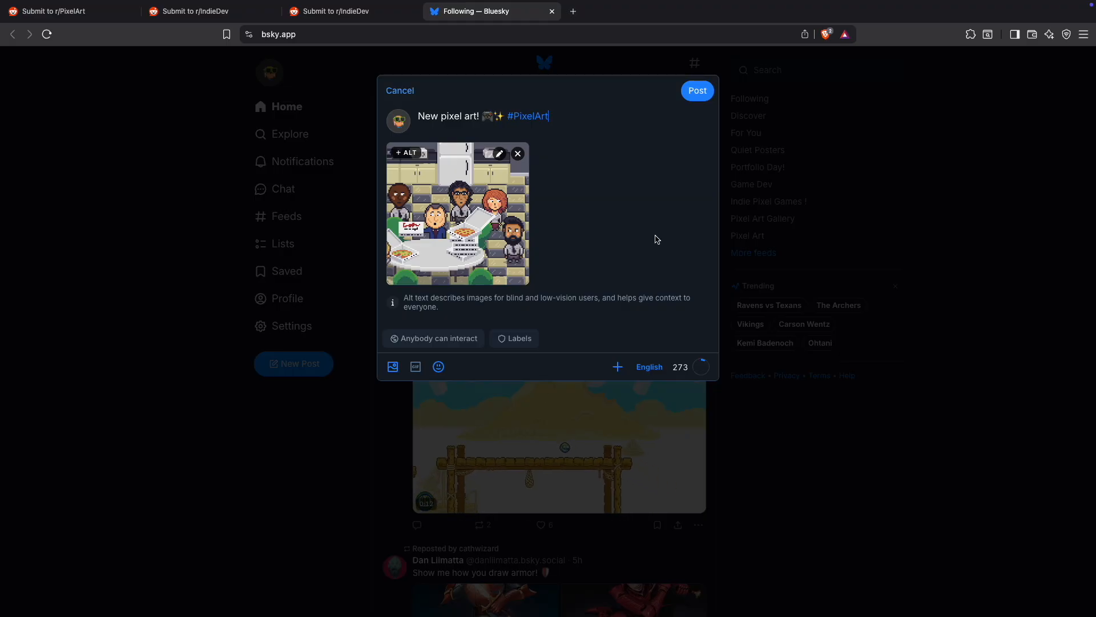
pyautogui.click(506, 221)
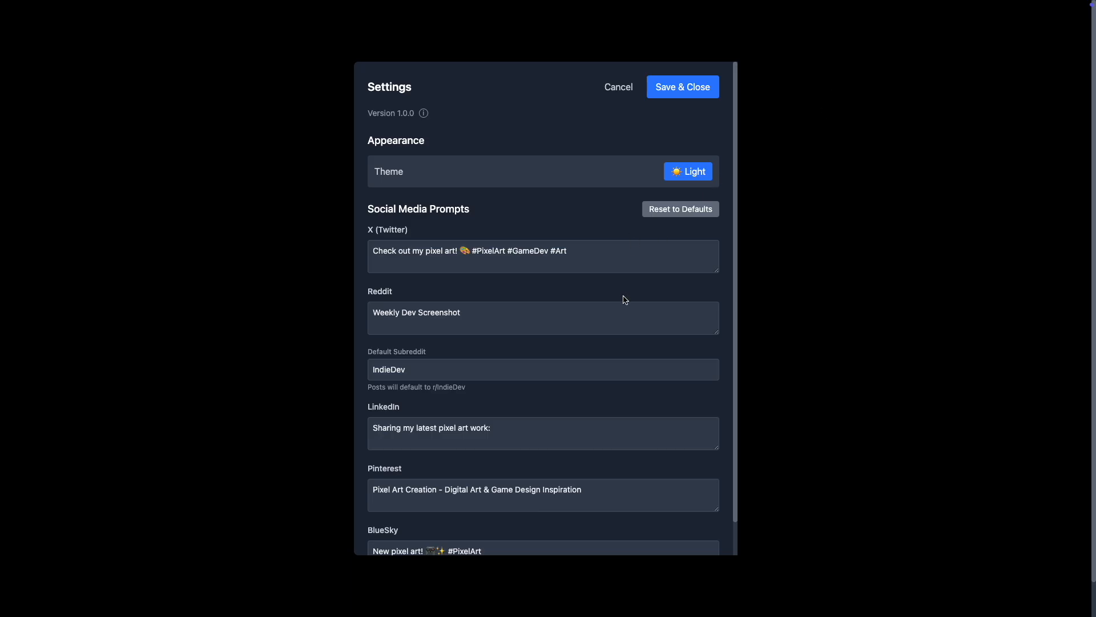
# Add the hashtag #indiedev to the end of the BlueSky prompt and save the settings
pyautogui.scroll(-2, 625, 299)
pyautogui.click(500, 517)
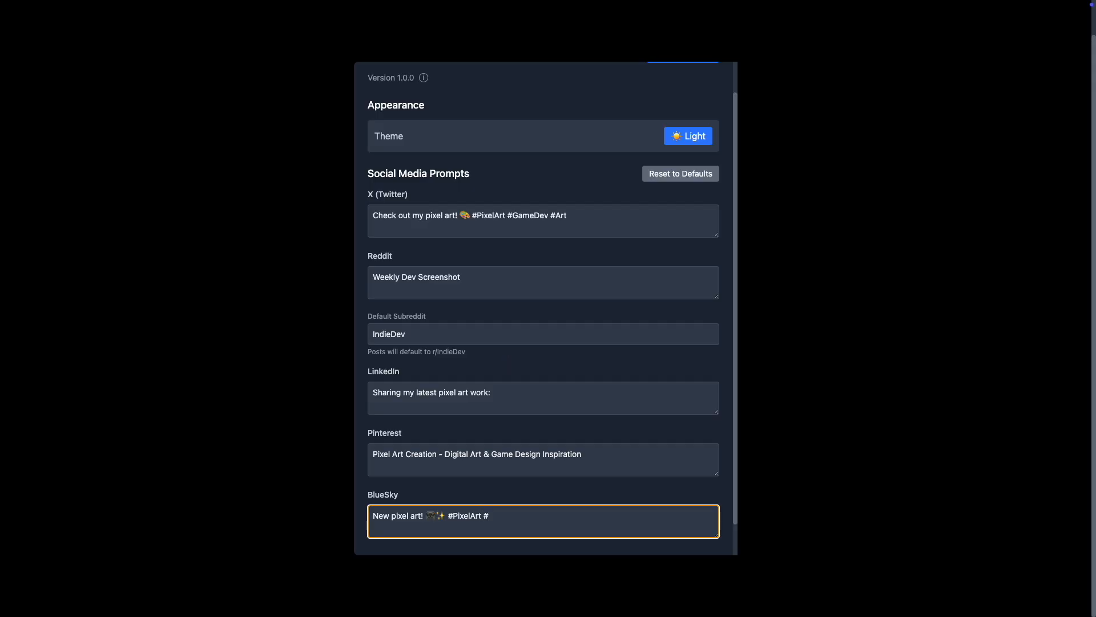
pyautogui.scroll(2, 717, 121)
pyautogui.click(665, 88)
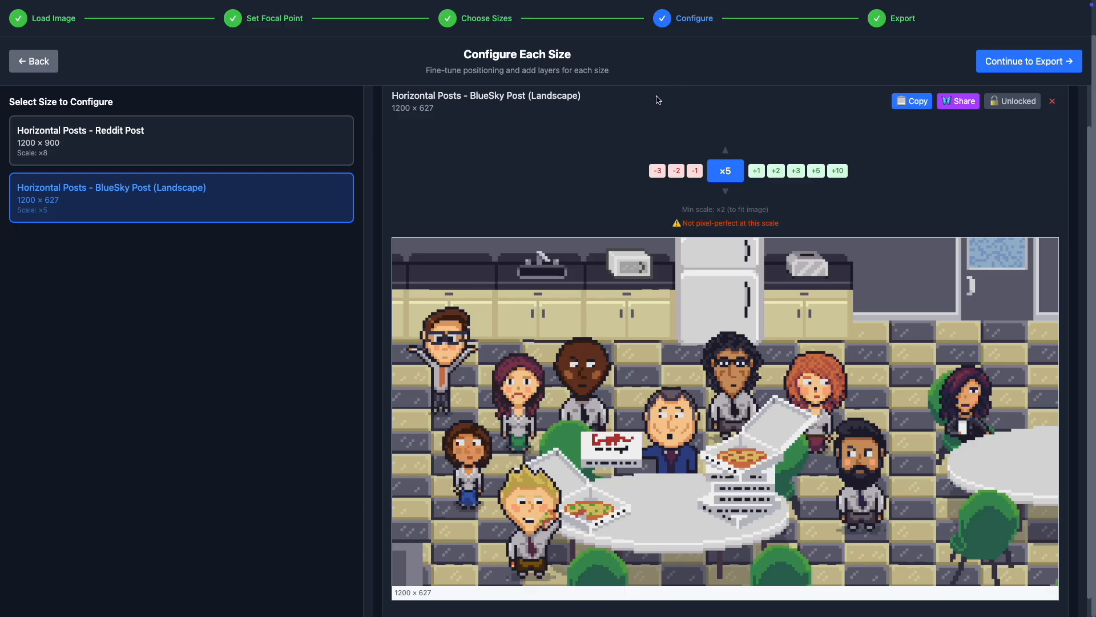
# Share the BlueSky crop again and check the #indiedev hashtag in the Bluesky post text
pyautogui.click(958, 101)
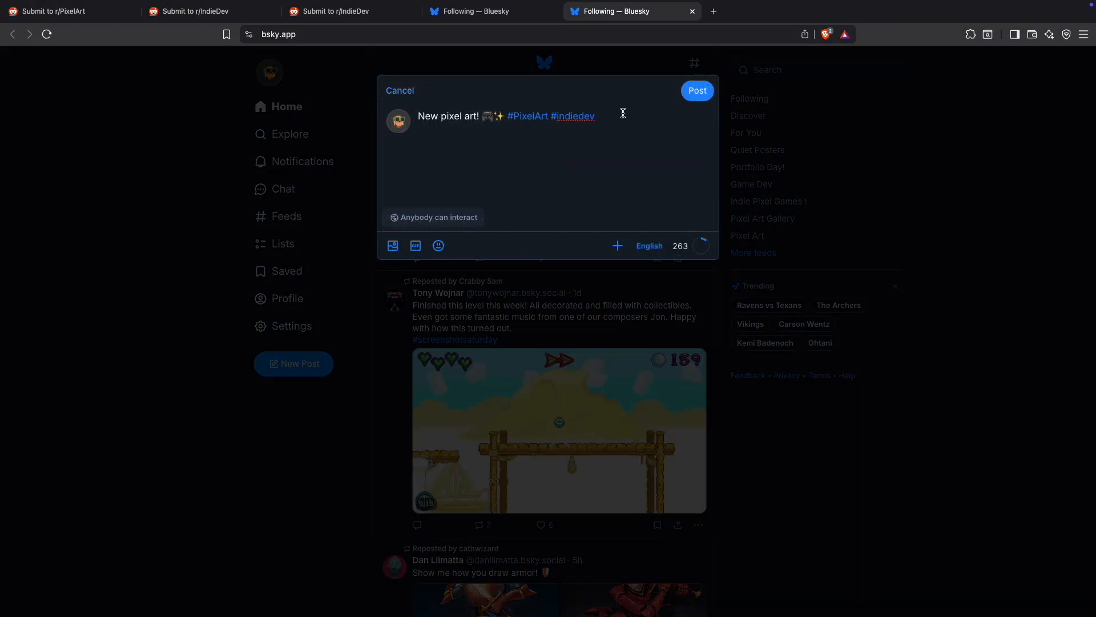
pyautogui.moveTo(623, 113); pyautogui.dragTo(552, 116)
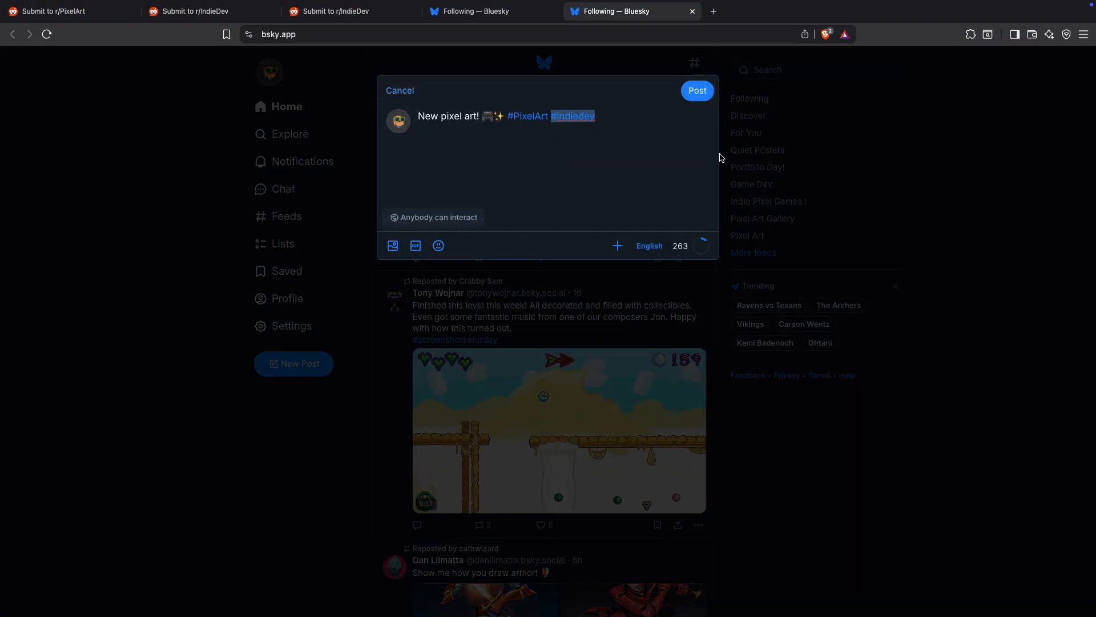
pyautogui.hotkey('ctrl', 'Left')
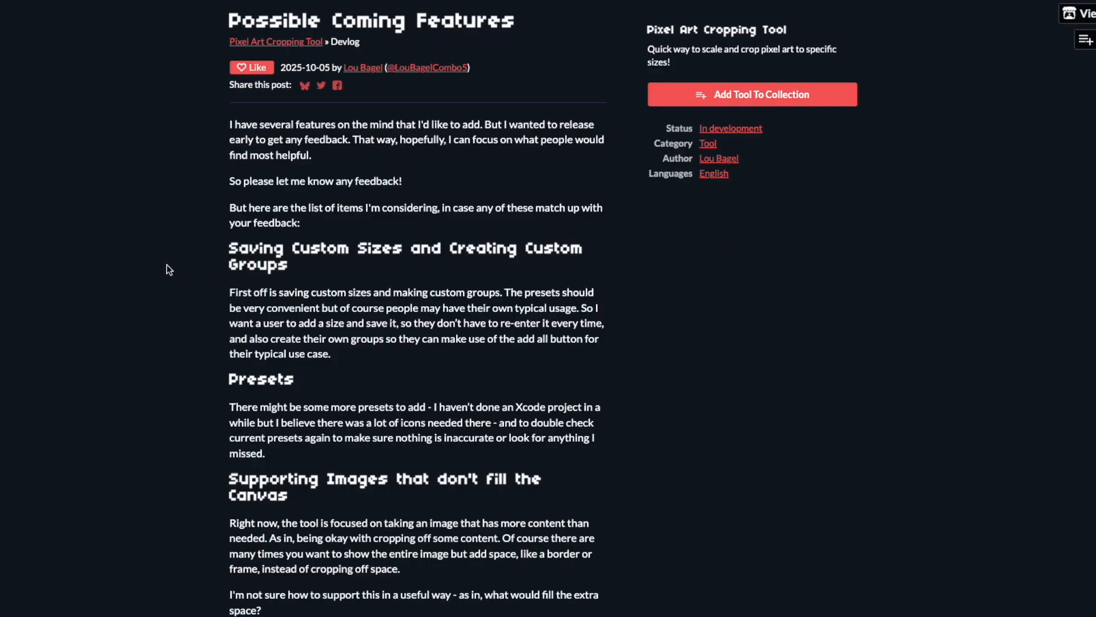
# Review the planned features in the itch.io devlog, from custom sizes and presets through the icon creator and miscellaneous tools
pyautogui.tripleClick(313, 277)
pyautogui.moveTo(244, 374); pyautogui.dragTo(314, 381)
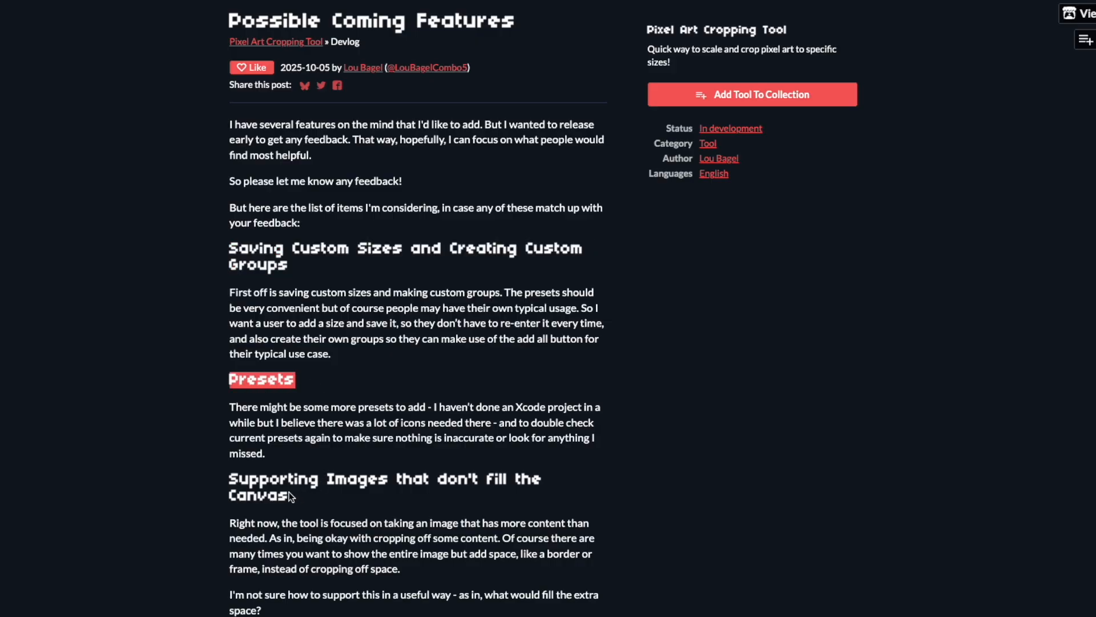
pyautogui.moveTo(223, 478); pyautogui.dragTo(311, 499)
pyautogui.scroll(-5, 133, 461)
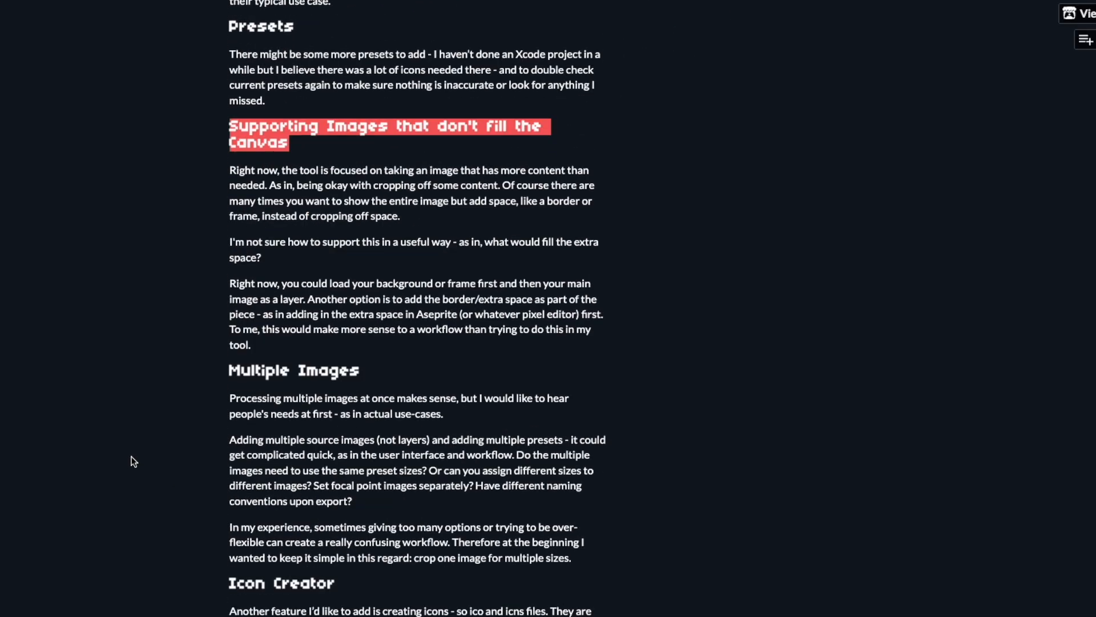
pyautogui.moveTo(227, 371); pyautogui.dragTo(362, 375)
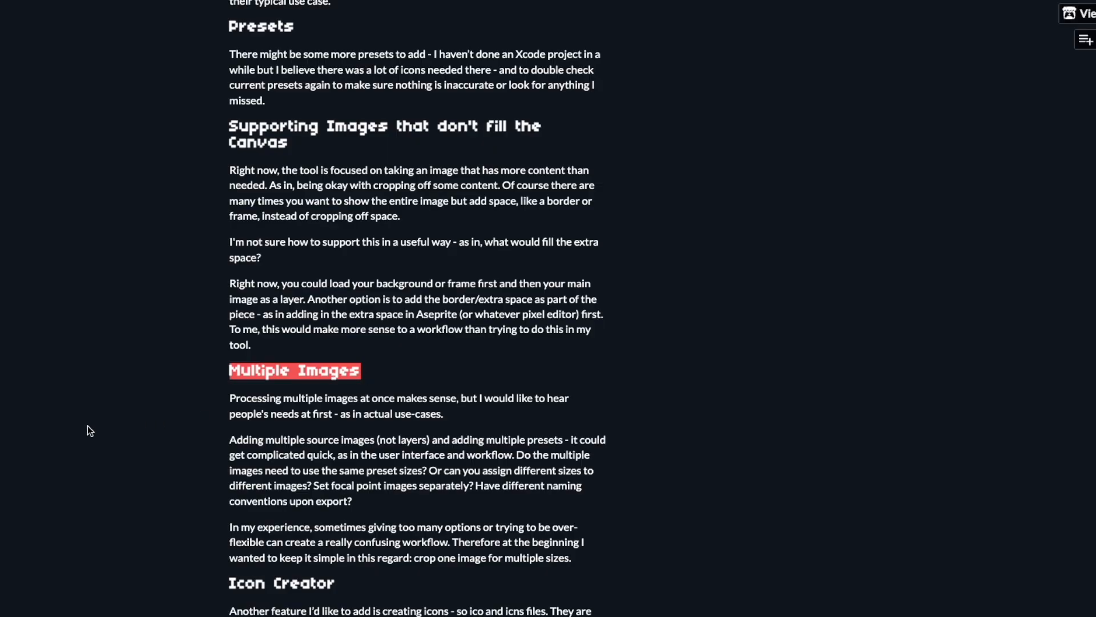
pyautogui.scroll(-6, 97, 426)
pyautogui.moveTo(227, 159); pyautogui.dragTo(354, 166)
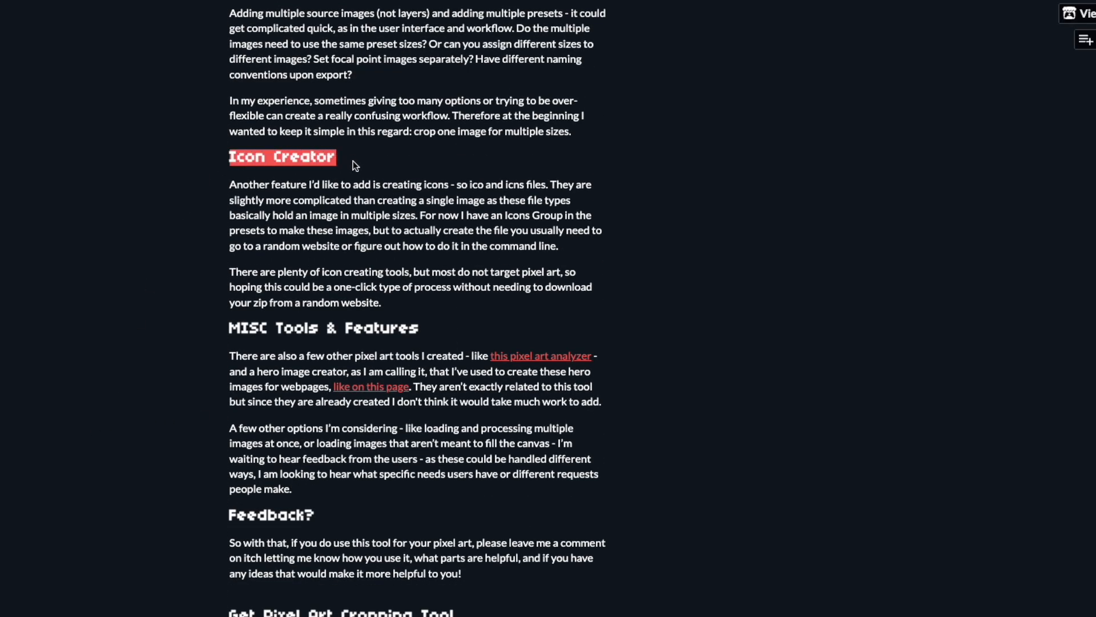
pyautogui.moveTo(220, 326); pyautogui.dragTo(458, 332)
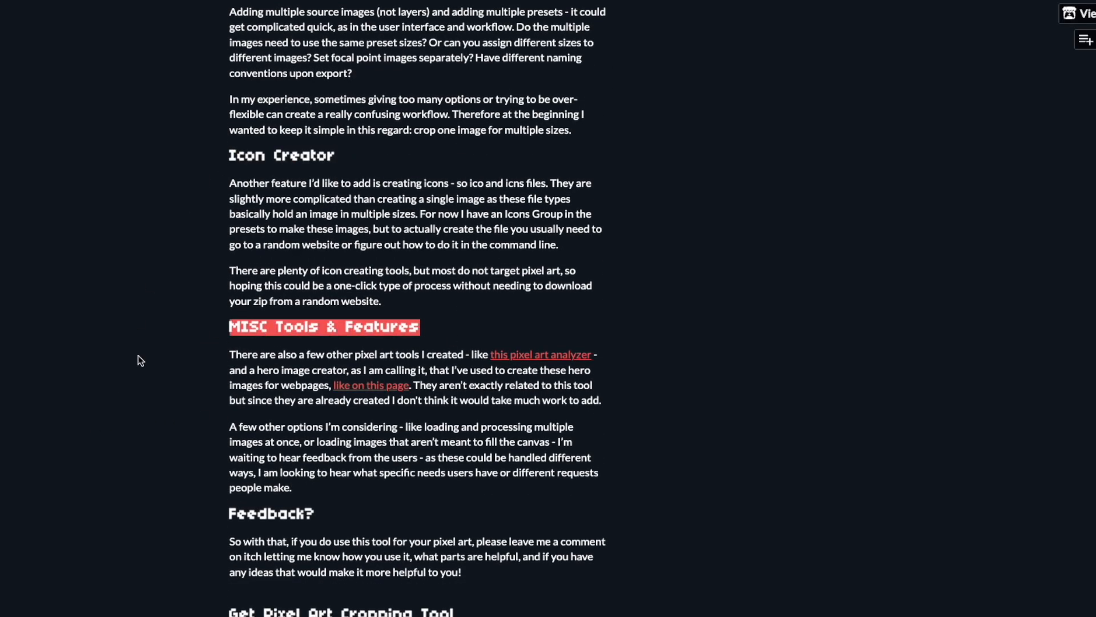
# View the pixel art analyzer and the hero image example page linked from the devlog
pyautogui.click(495, 353)
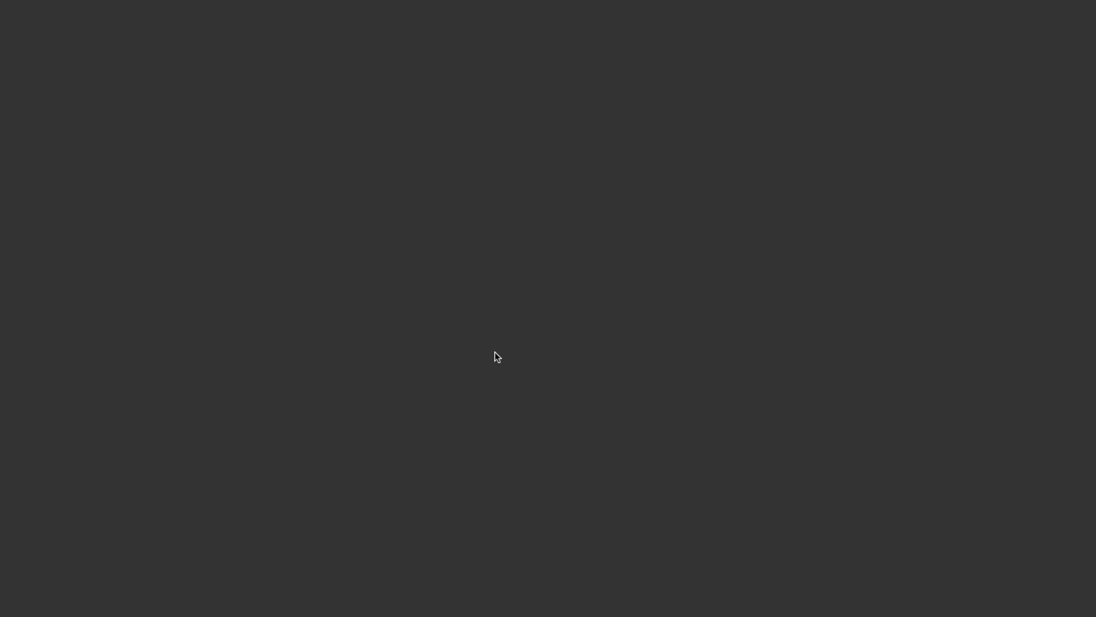
pyautogui.scroll(-14, 180, 351)
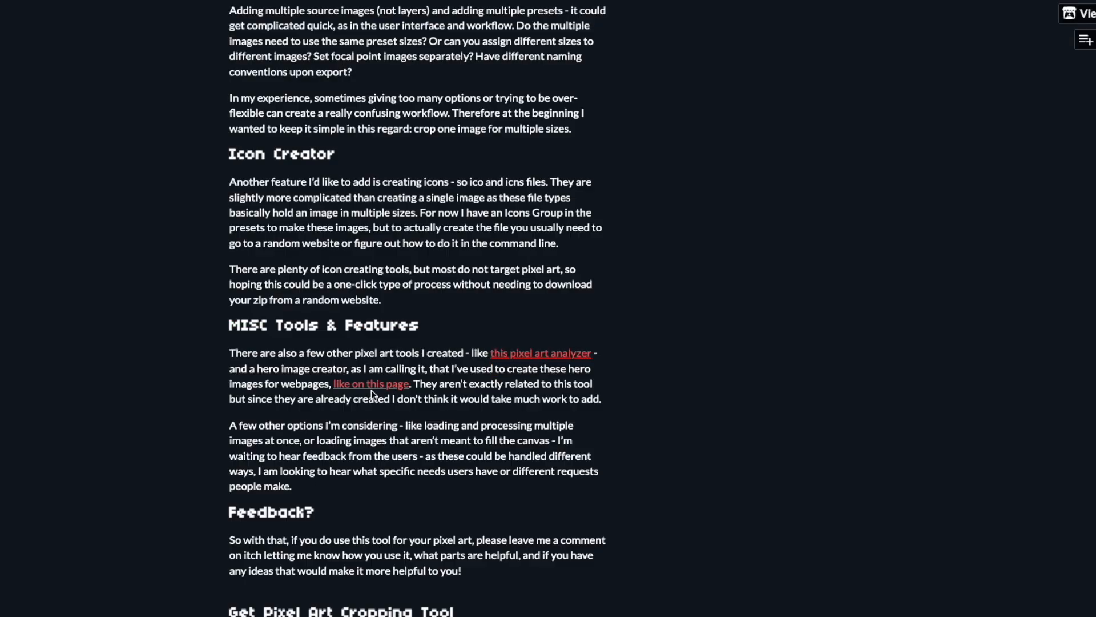
pyautogui.click(371, 390)
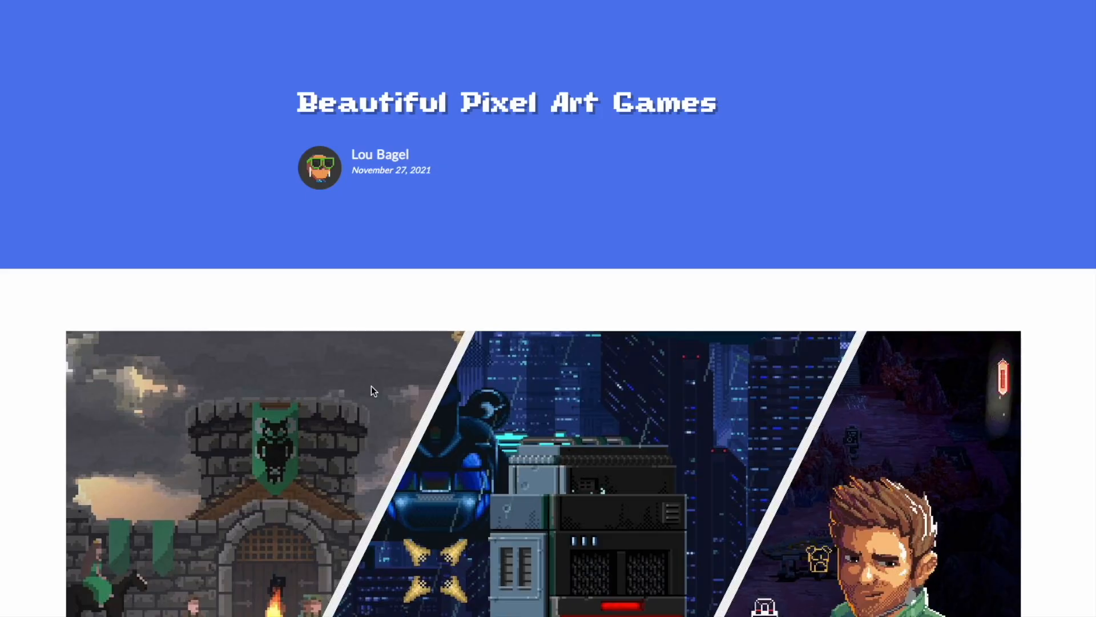
pyautogui.scroll(-5, 371, 386)
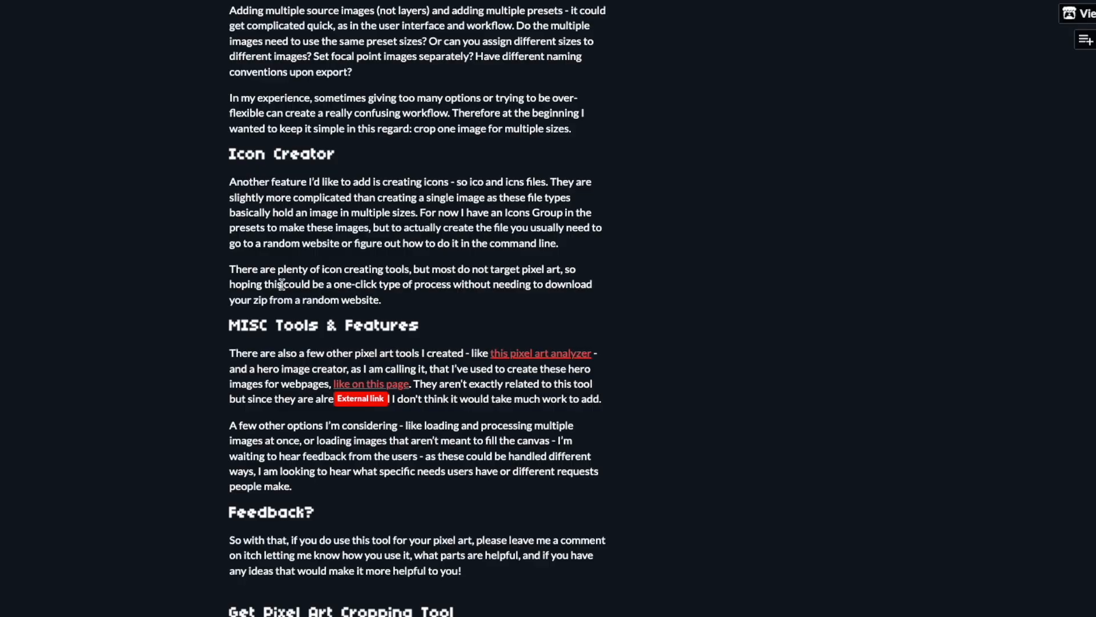
# Read the devlog's Feedback section and view the tool's download page with its Mac and Windows files
pyautogui.scroll(-2, 213, 321)
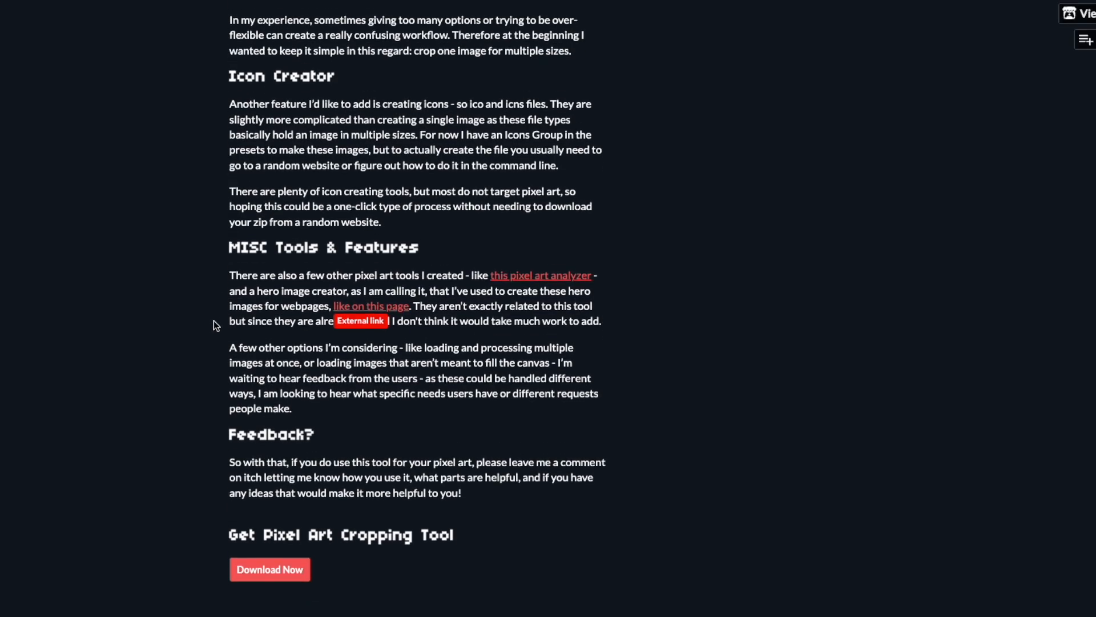
pyautogui.moveTo(226, 422); pyautogui.dragTo(354, 426)
pyautogui.click(662, 489)
pyautogui.scroll(-2, 629, 492)
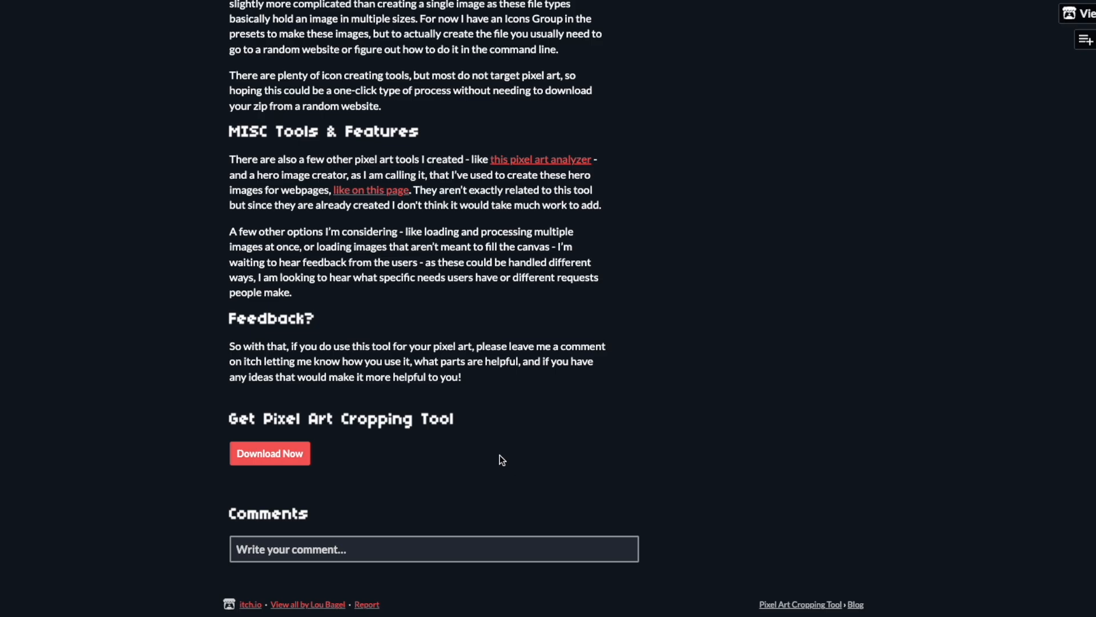
pyautogui.click(268, 454)
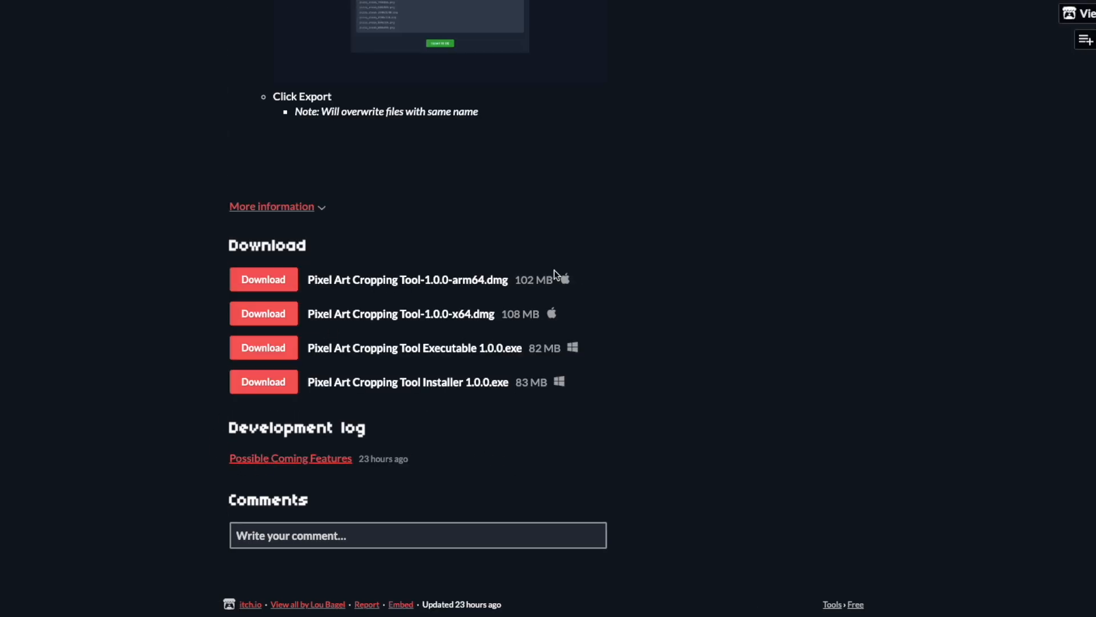
pyautogui.scroll(15, 591, 266)
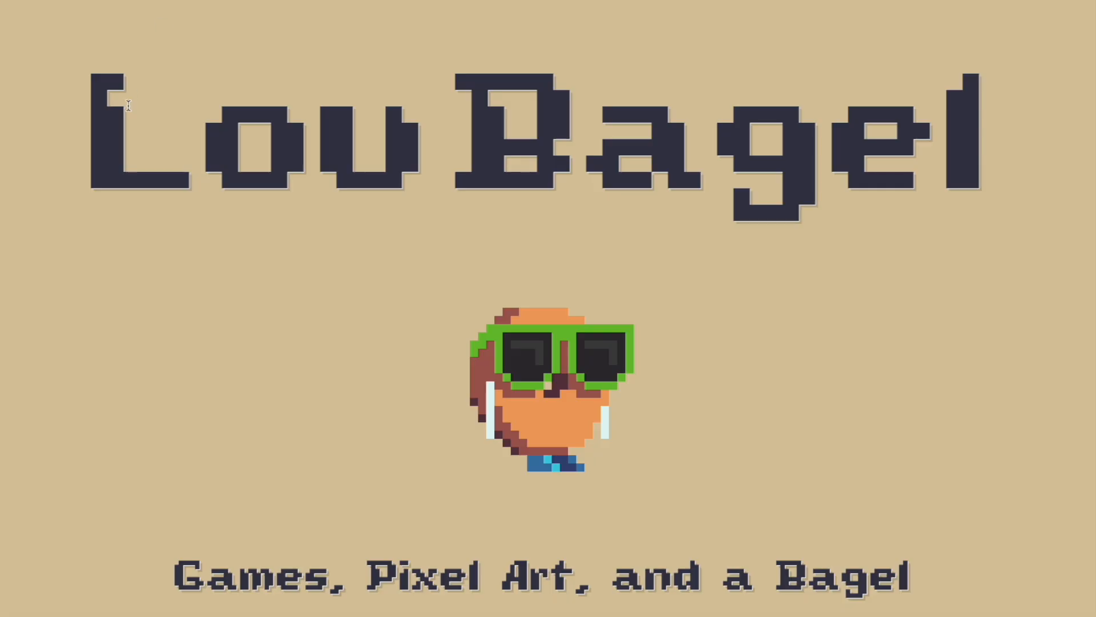
# Find the Free Pixel Art Cropping Tool post on the developer's website and examine its walkthrough, zoom level and layers sections
pyautogui.scroll(-15, 125, 117)
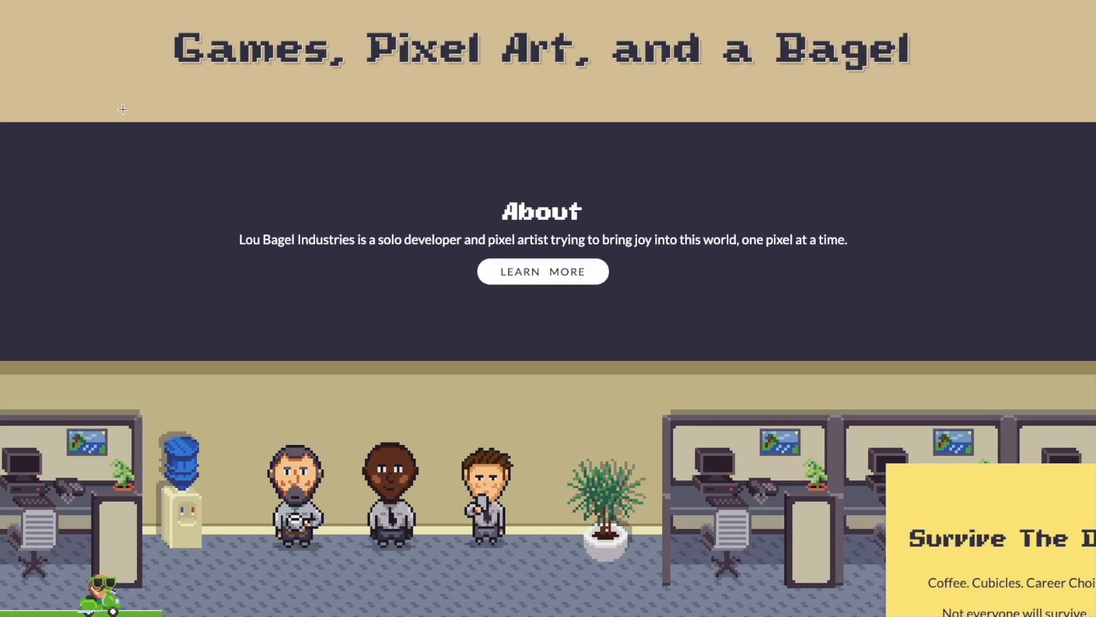
pyautogui.scroll(-15, 124, 116)
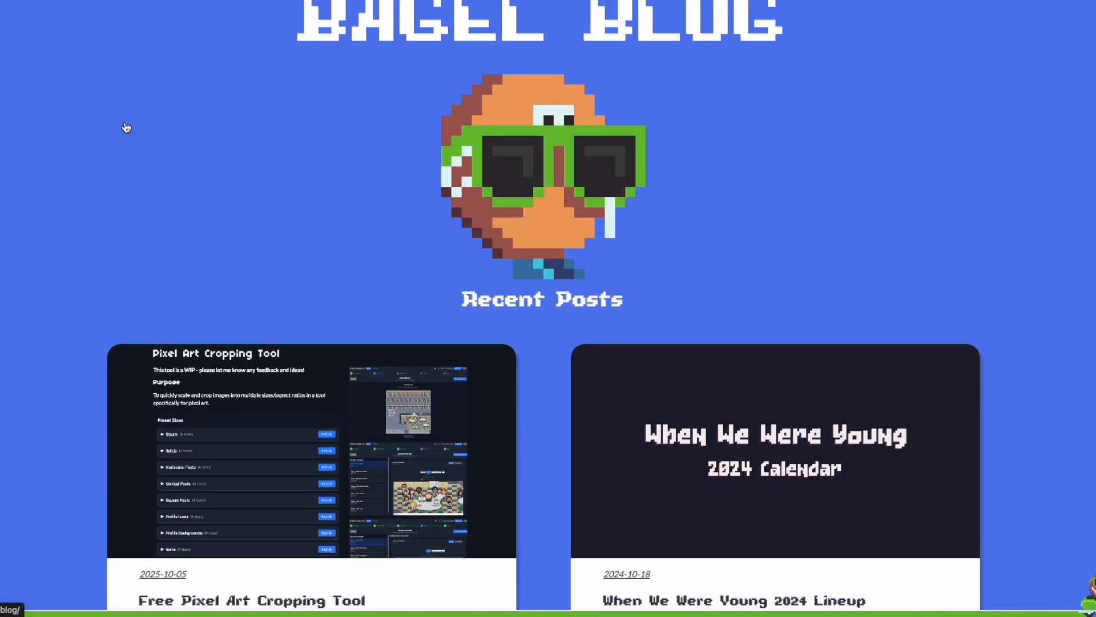
pyautogui.click(293, 227)
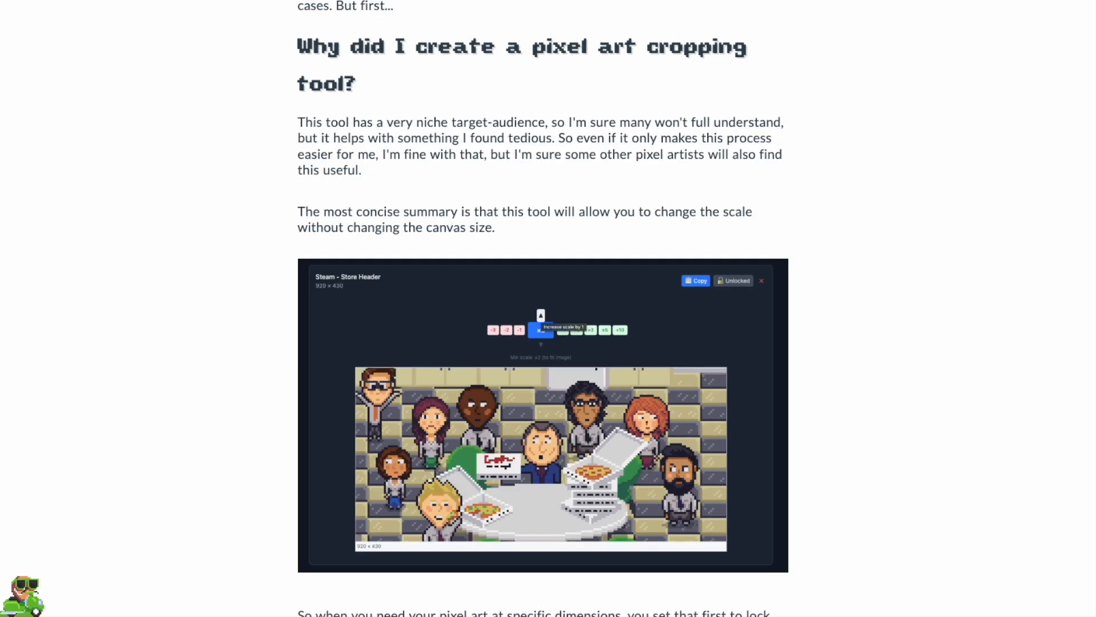
pyautogui.scroll(-20, 543, 309)
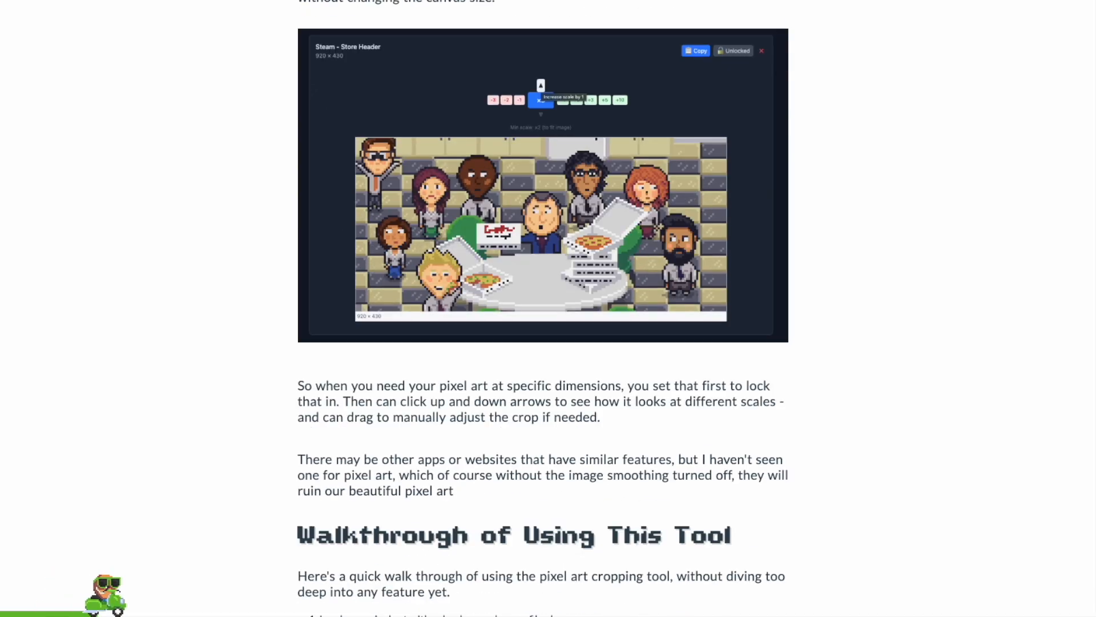
pyautogui.scroll(-20, 542, 308)
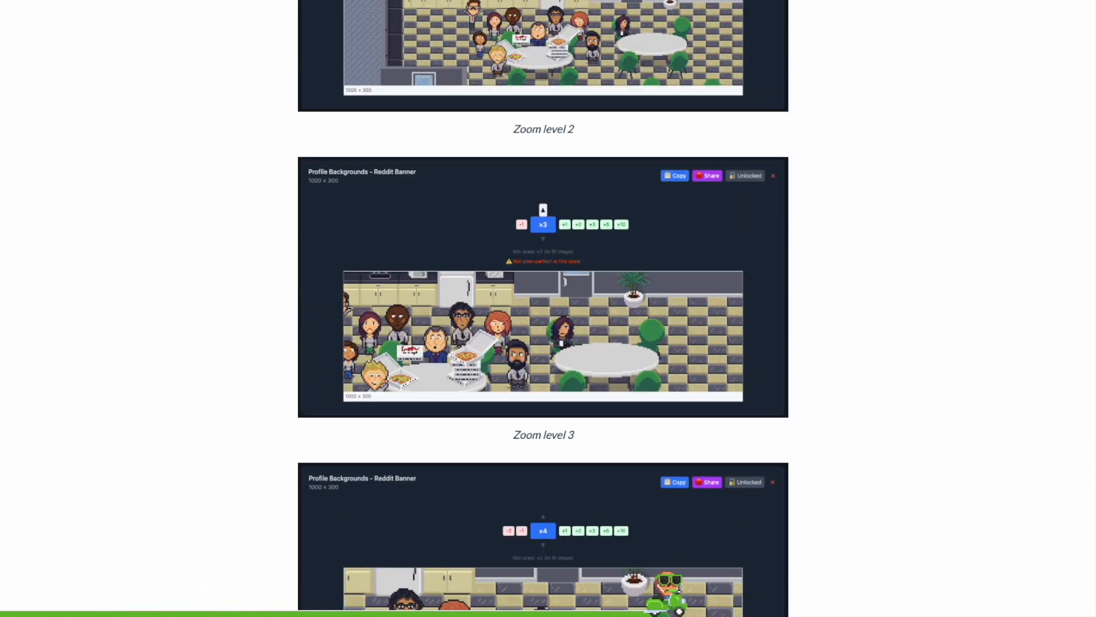
pyautogui.scroll(-20, 542, 308)
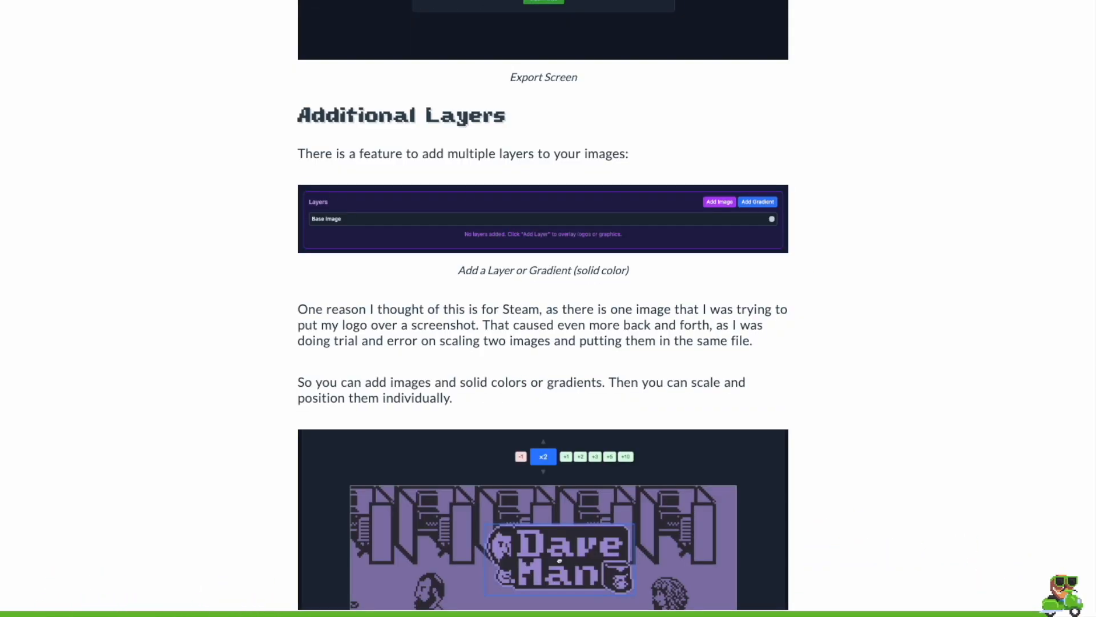
pyautogui.scroll(-20, 542, 309)
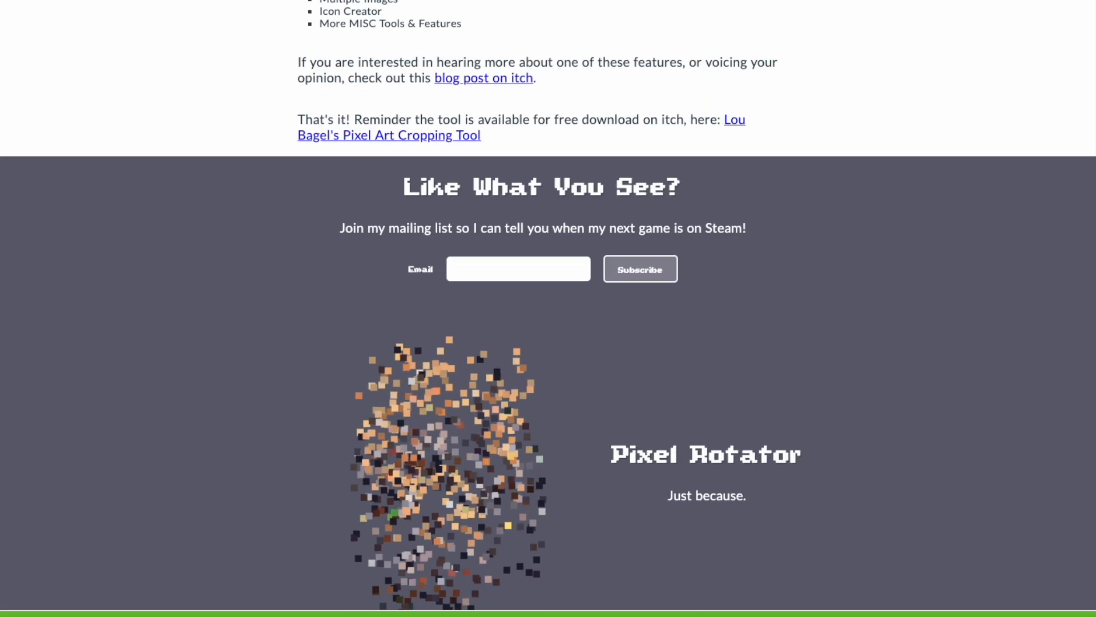